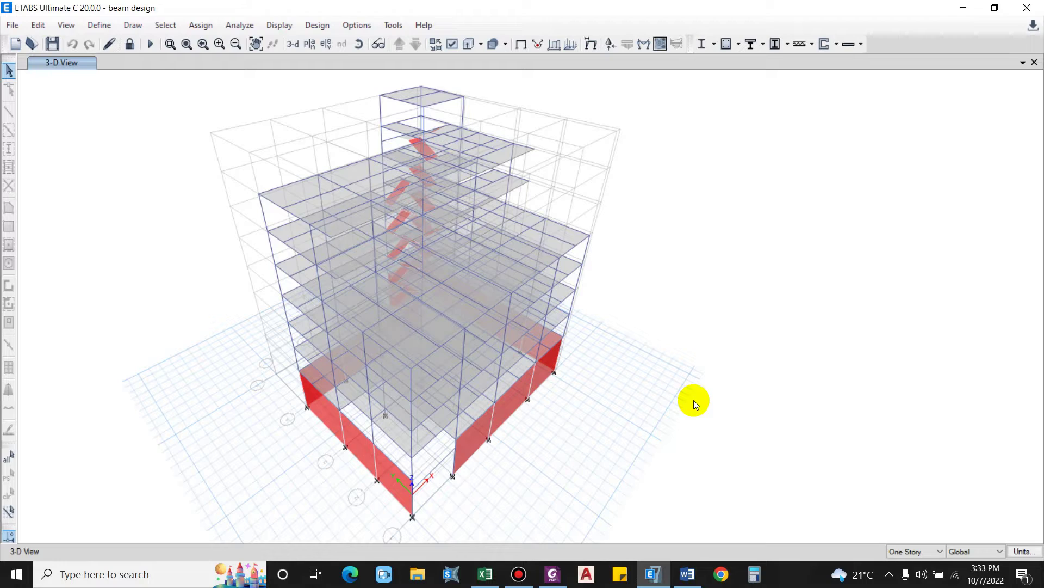
Switch to the Word report, review its Beam Design section along grid B-3-4, and return to the ETABS model
click(688, 574)
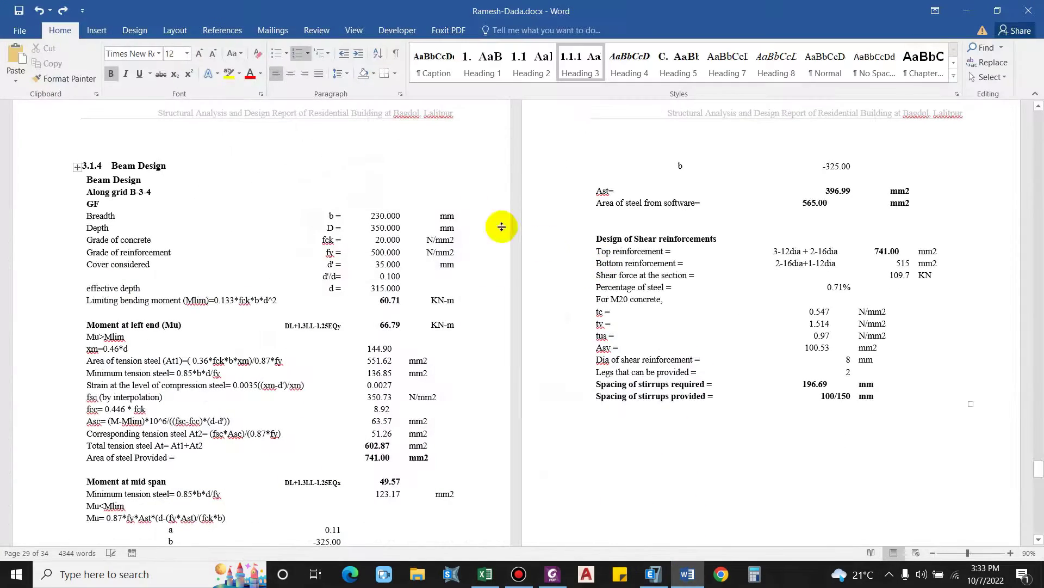
scroll(105, 176, down, 3)
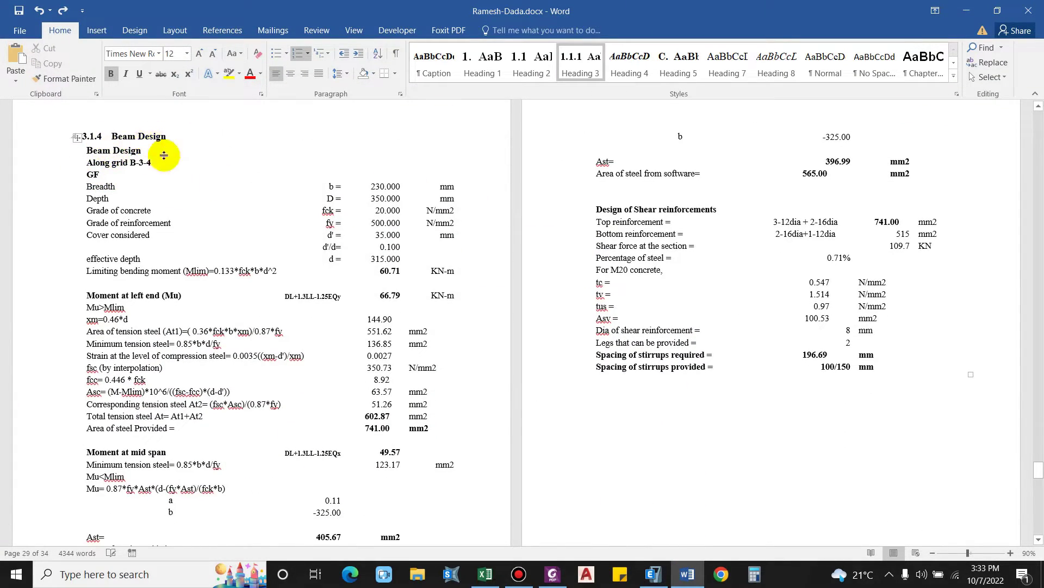
scroll(291, 233, down, 3)
scroll(327, 252, up, 2)
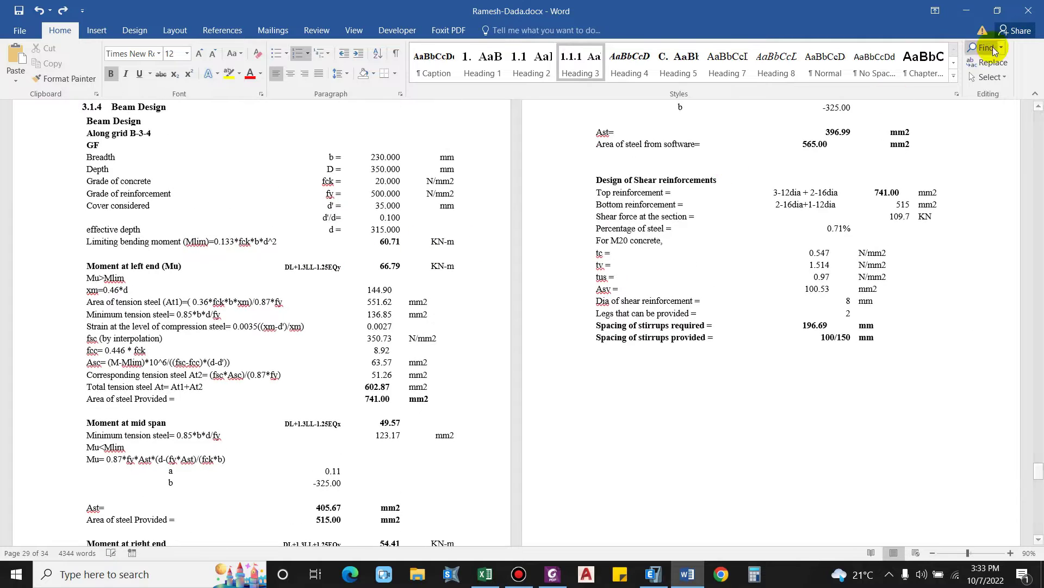
click(966, 12)
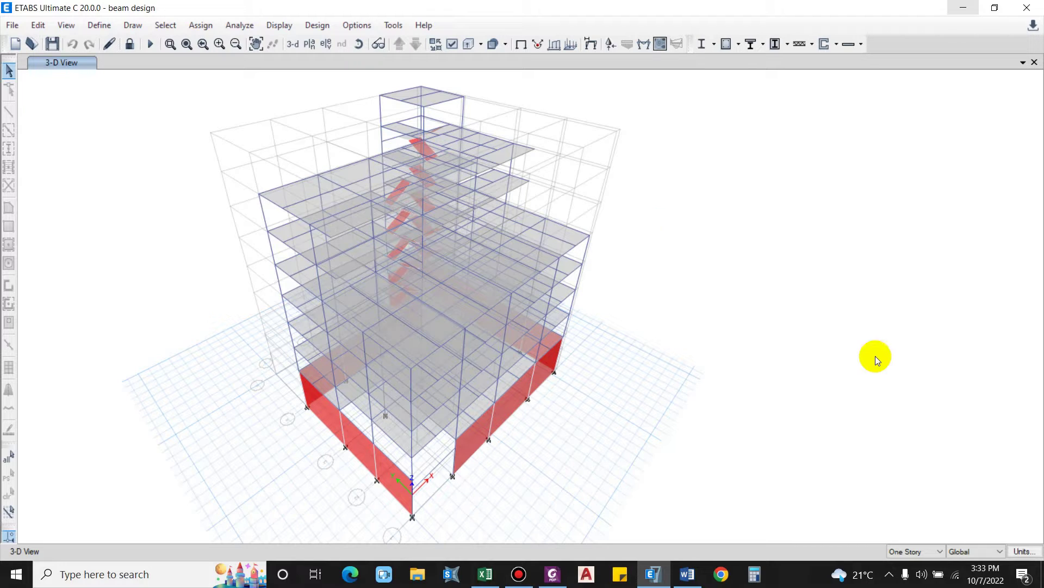
drag(700, 384, 531, 323)
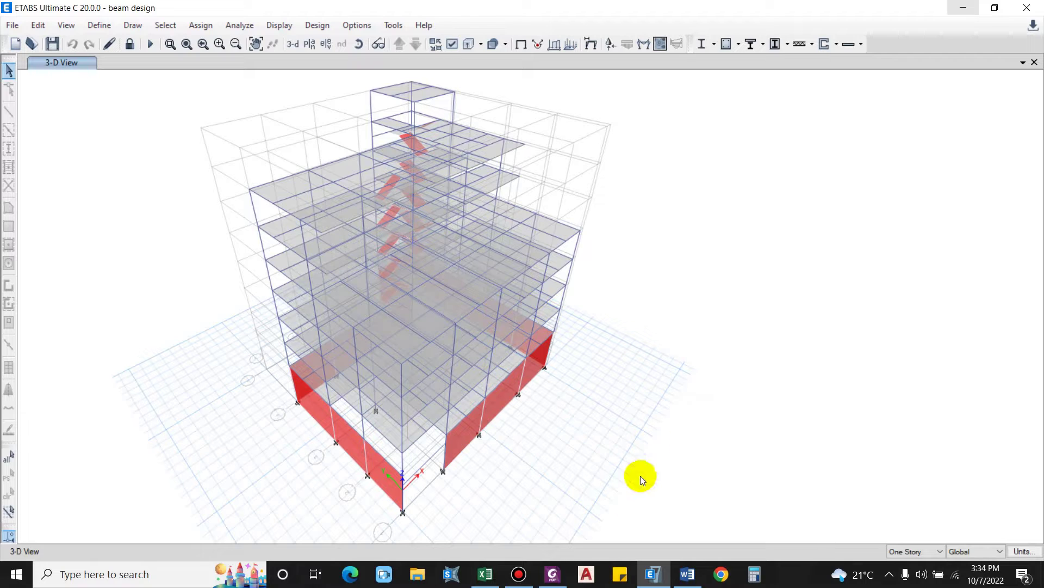
Switch to the Excel workbook and review the material, section, flexural and shear design parts of the beam design sheet
click(485, 573)
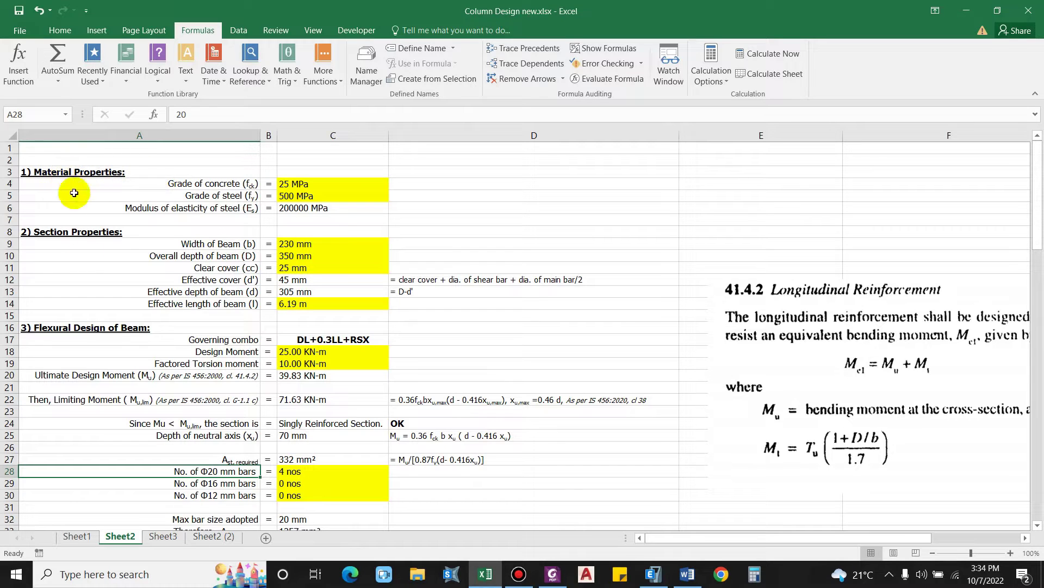
scroll(68, 258, down, 1)
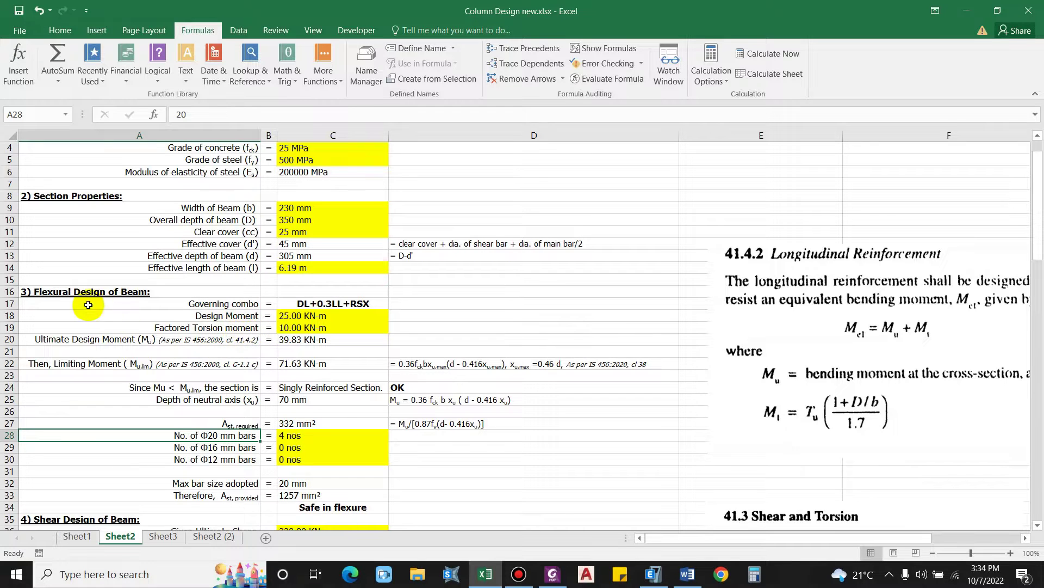
scroll(240, 374, down, 2)
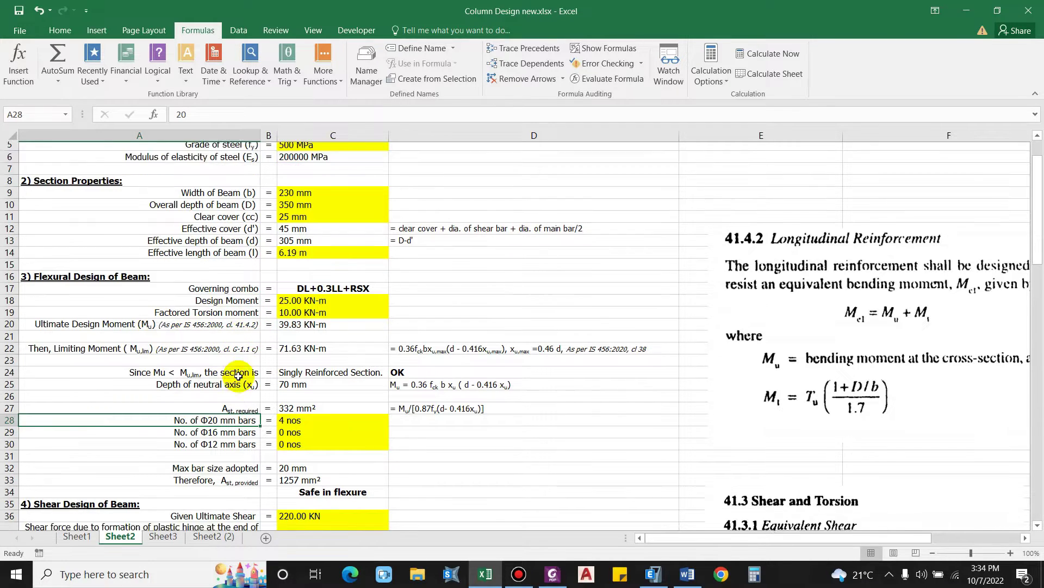
scroll(240, 375, down, 2)
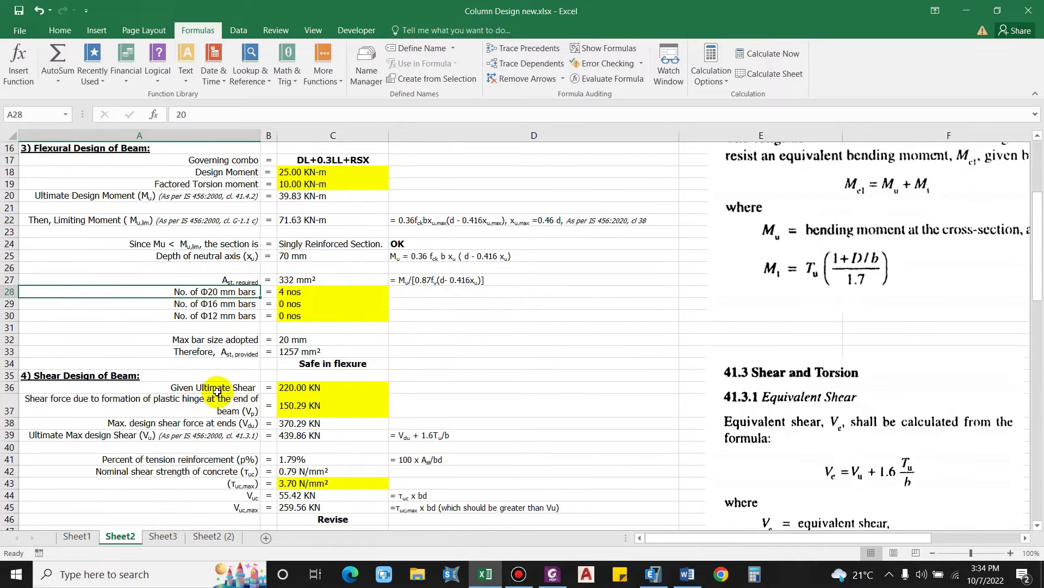
scroll(120, 384, down, 9)
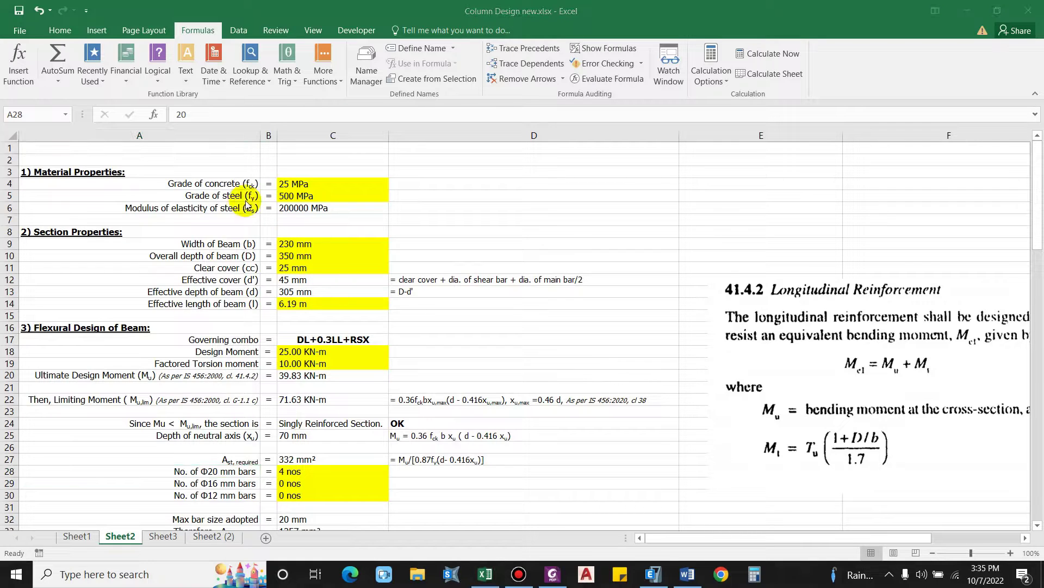
click(304, 195)
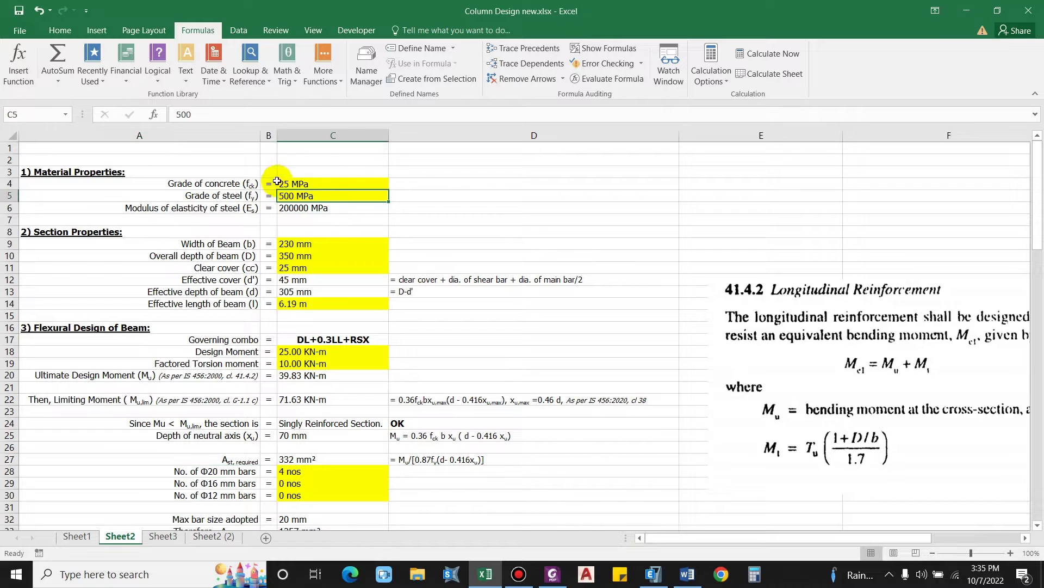
Switch to ETABS and run the concrete frame design check on the building model
click(653, 574)
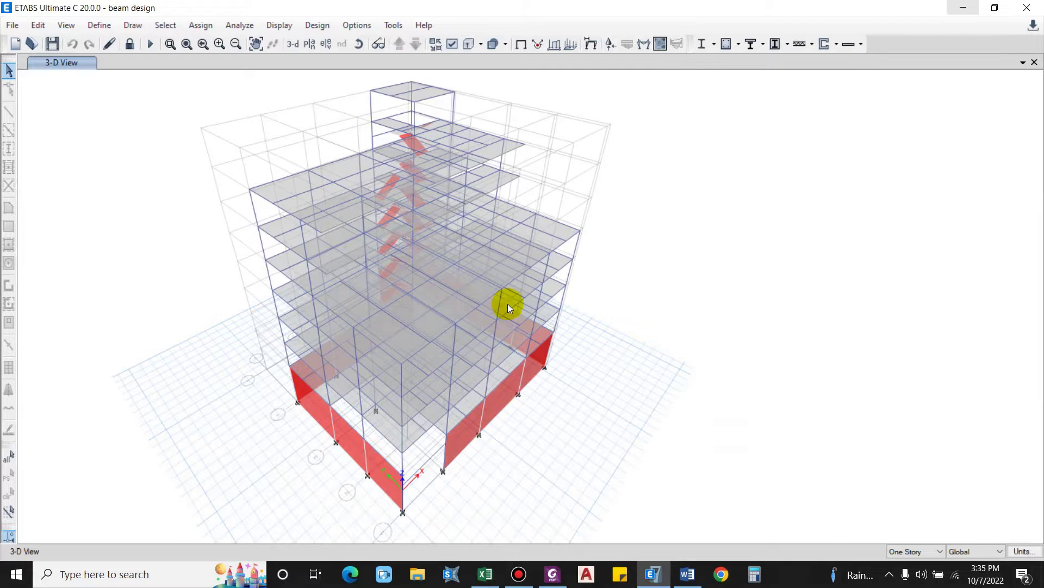
drag(445, 303, 275, 124)
drag(299, 162, 142, 67)
click(739, 45)
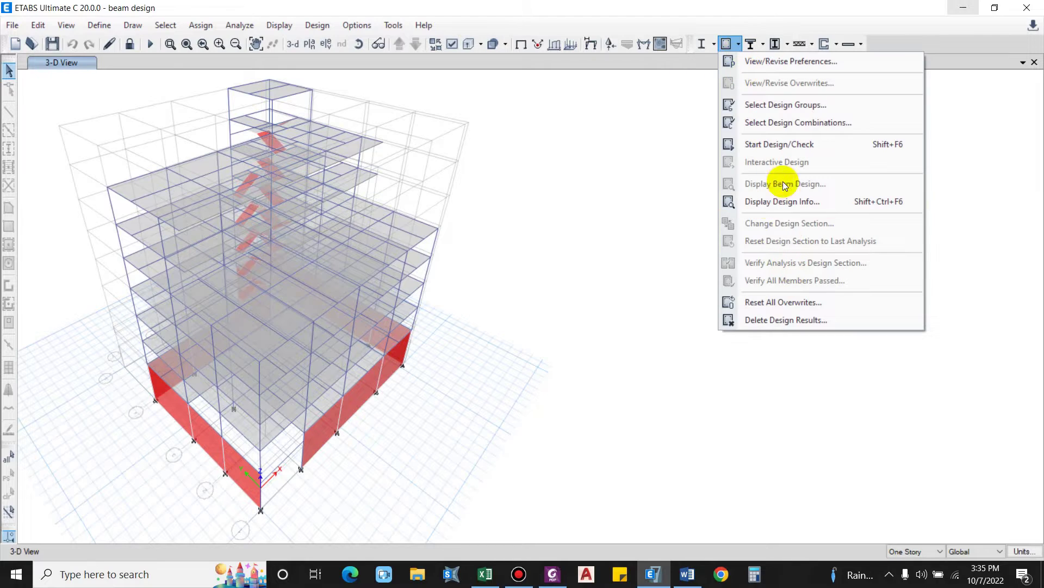
click(784, 146)
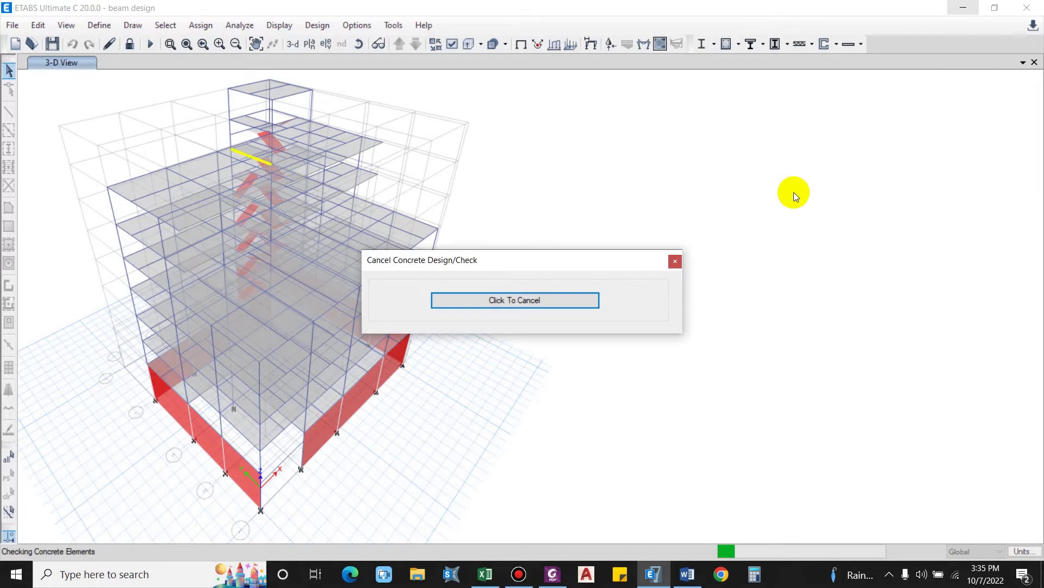
scroll(655, 250, down, 1)
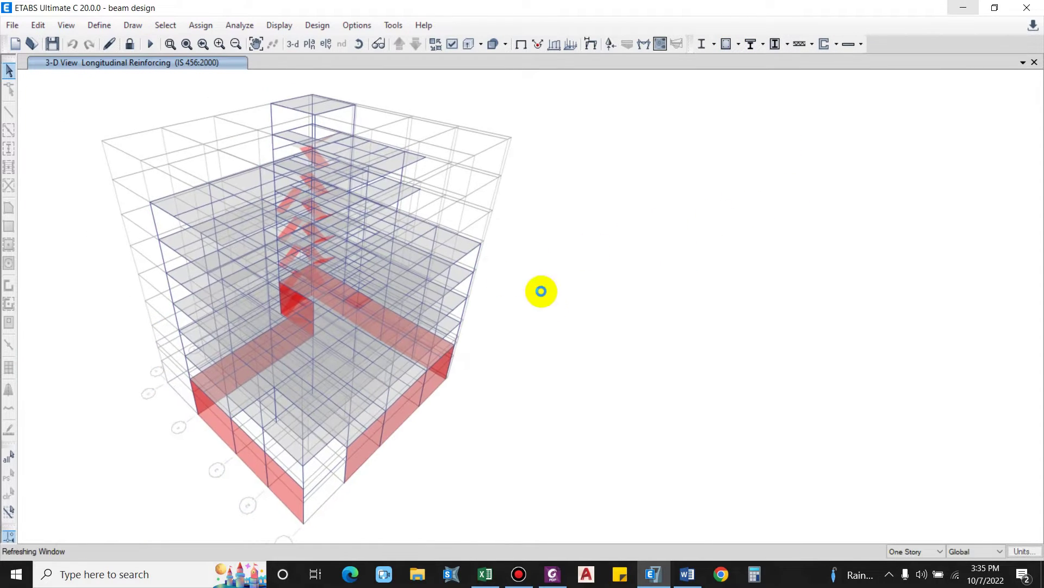
Display the plan view of story FF with the longitudinal reinforcing results
click(309, 44)
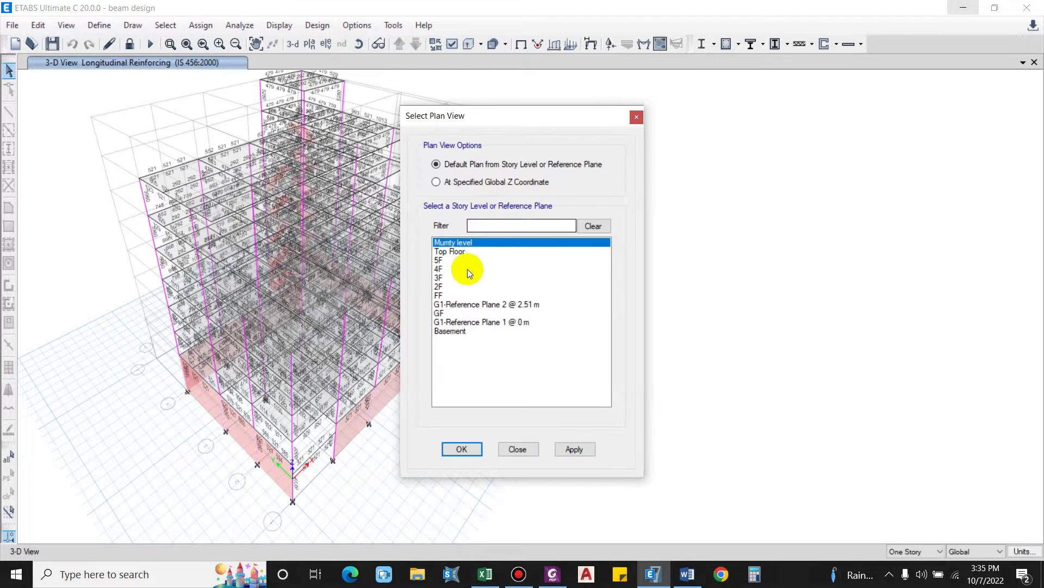
click(456, 295)
click(569, 449)
click(460, 448)
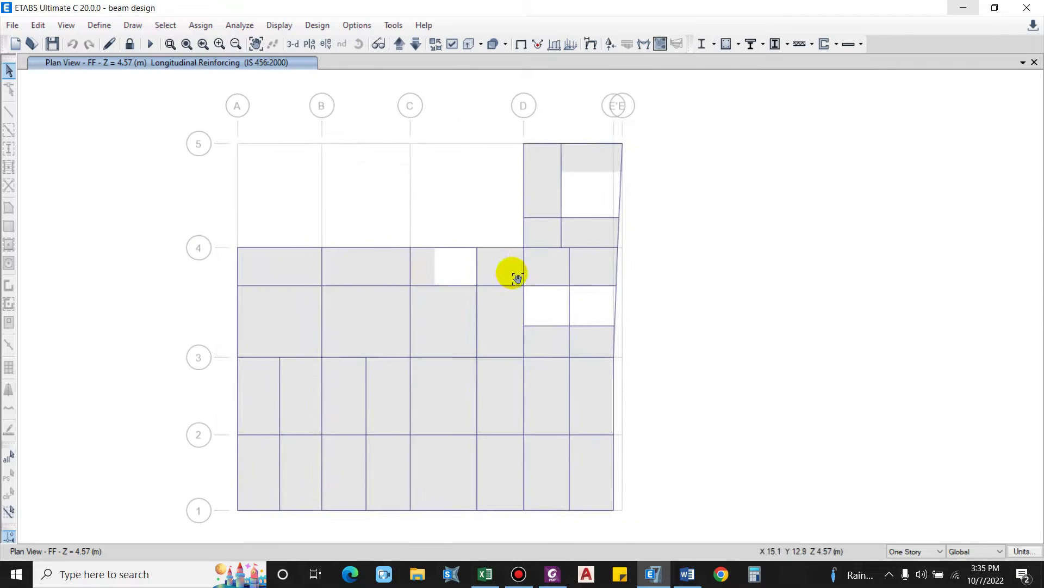
Open the design details of the FF beam on grid 1 between grids C and D
mouse_move(450, 513)
scroll(450, 513, up, 3)
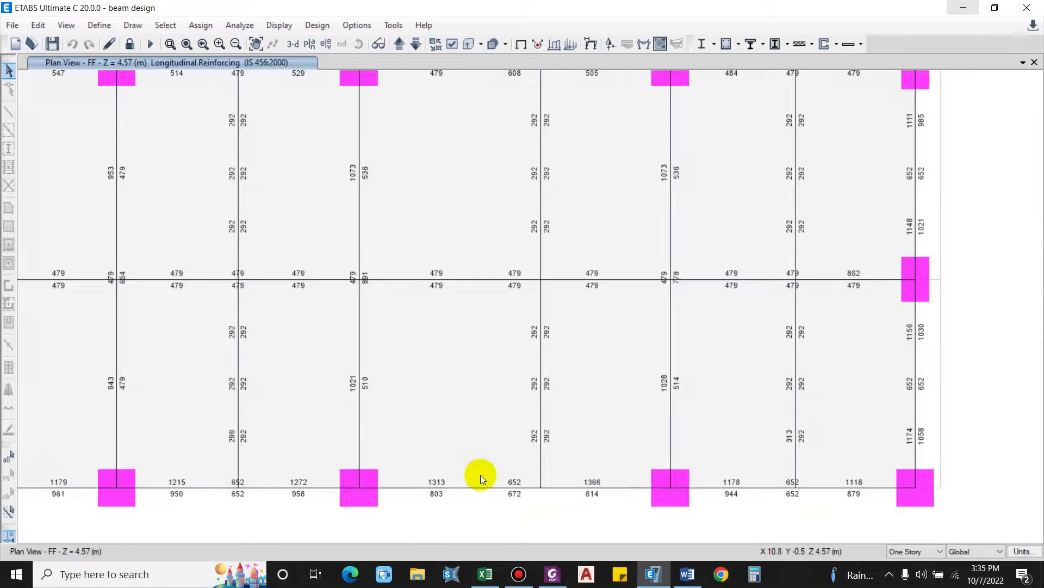
scroll(481, 475, down, 3)
click(471, 485)
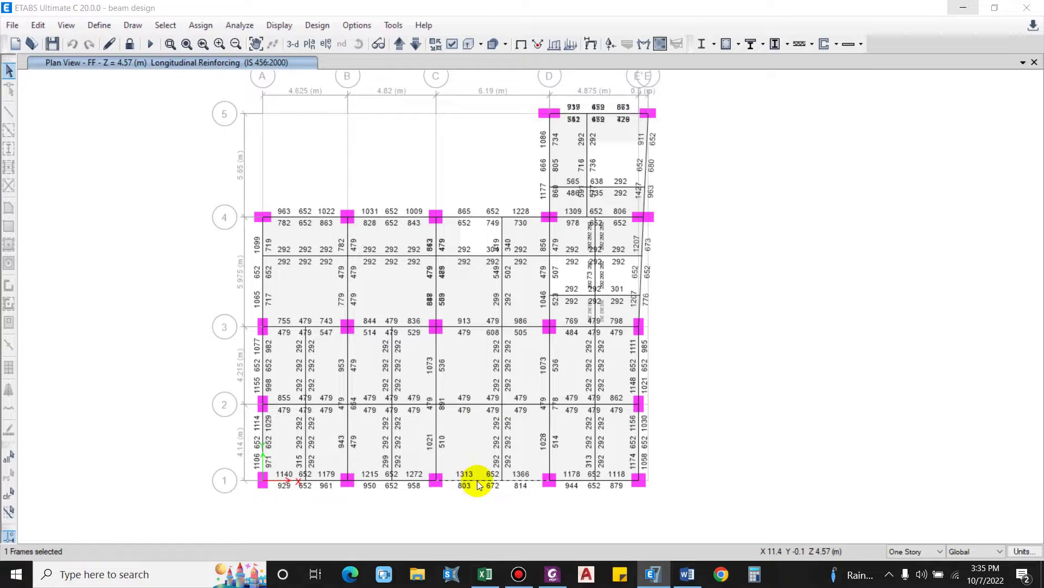
right_click(471, 485)
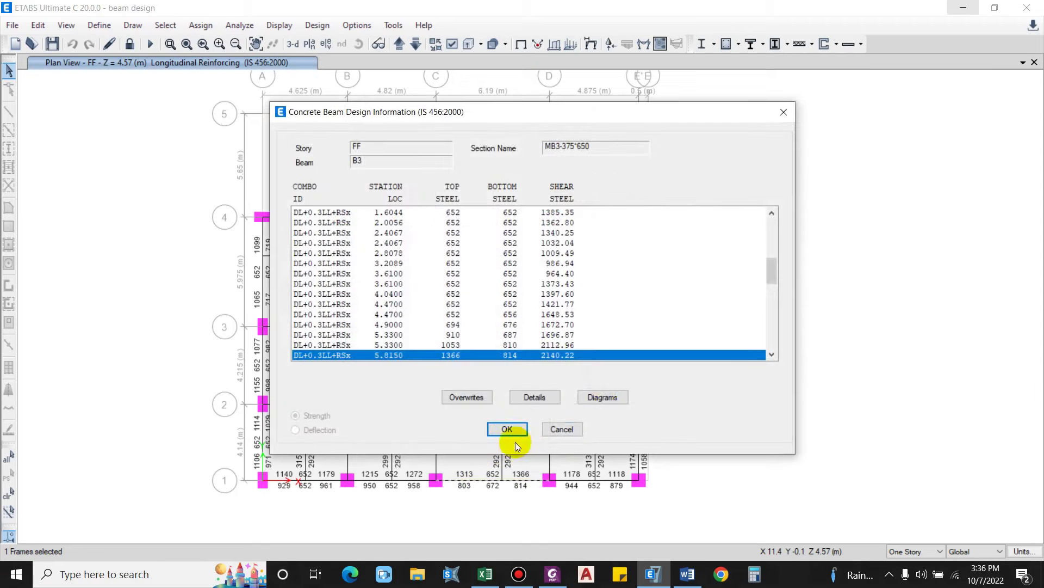
click(530, 397)
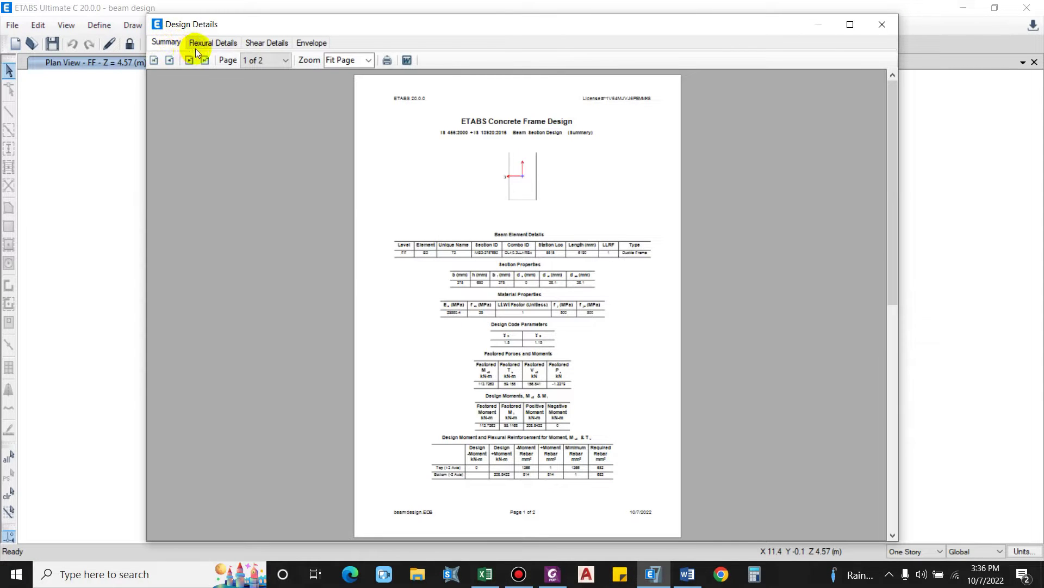
Export the beam's design summary to Word as Obj.Docx and place it side by side with the Column Design new.xlsx workbook
scroll(533, 325, down, 3)
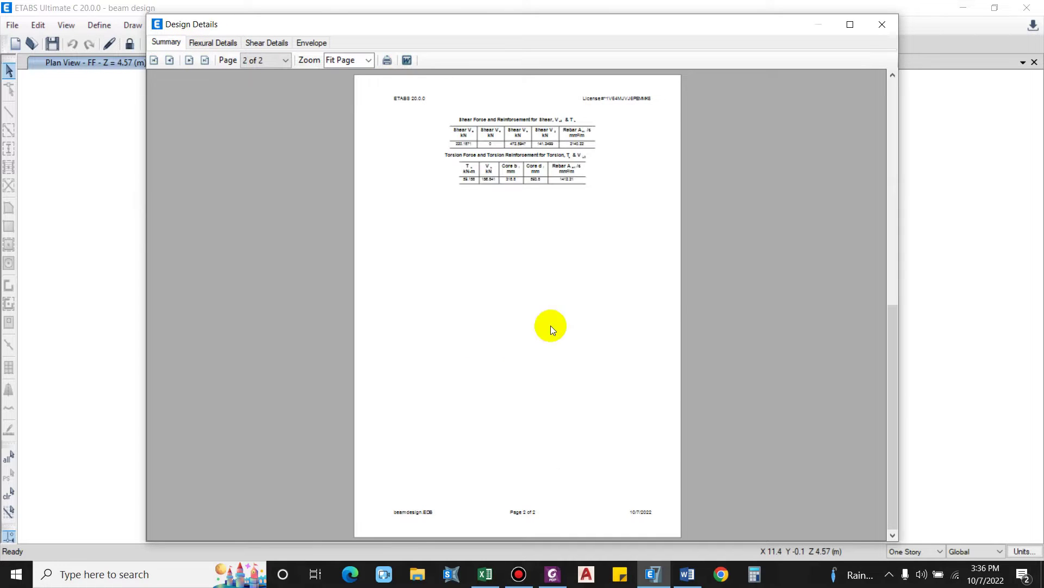
scroll(551, 326, up, 3)
click(407, 61)
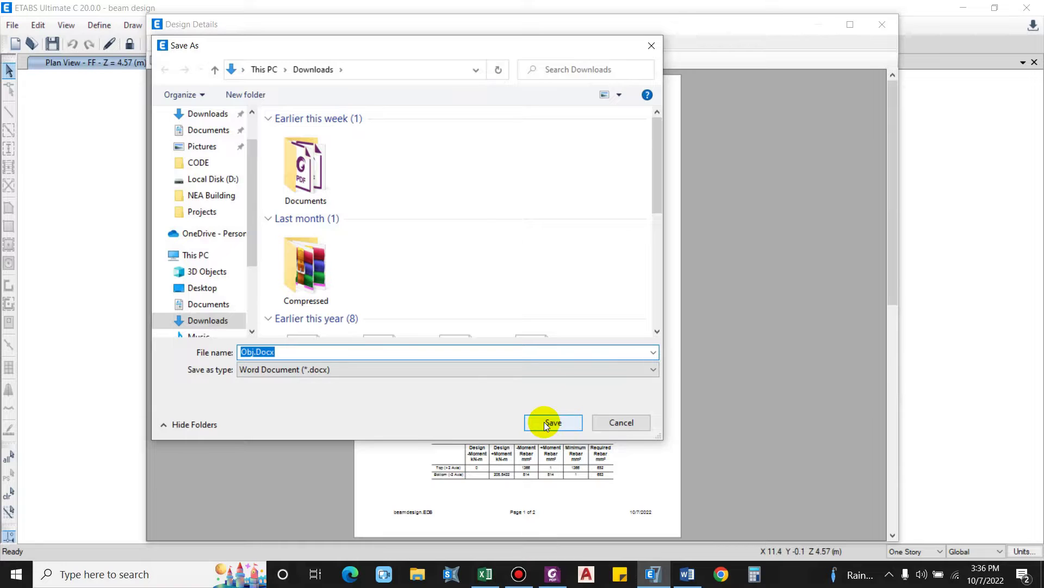
click(544, 422)
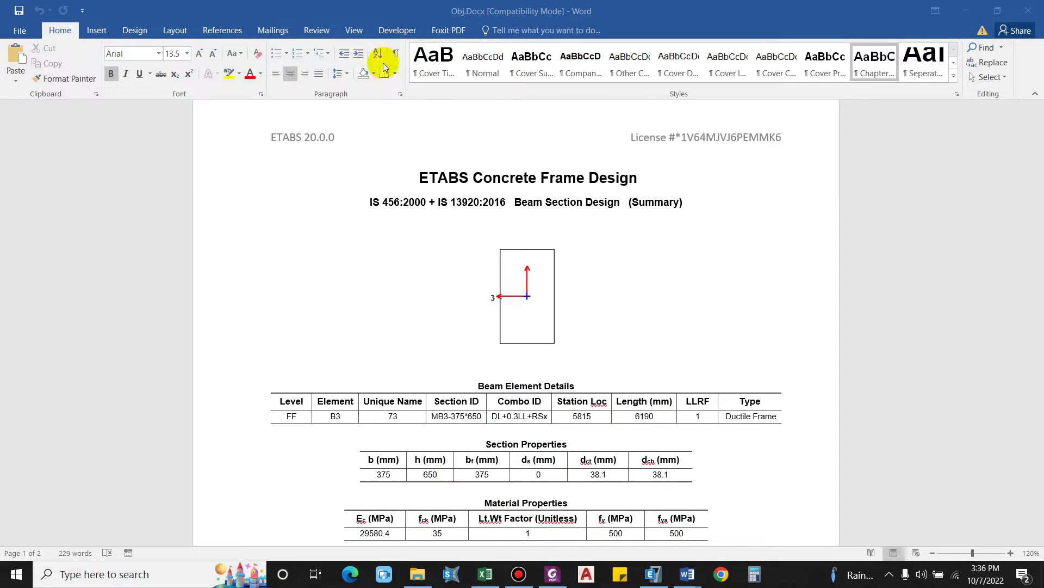
drag(321, 4, 1041, 10)
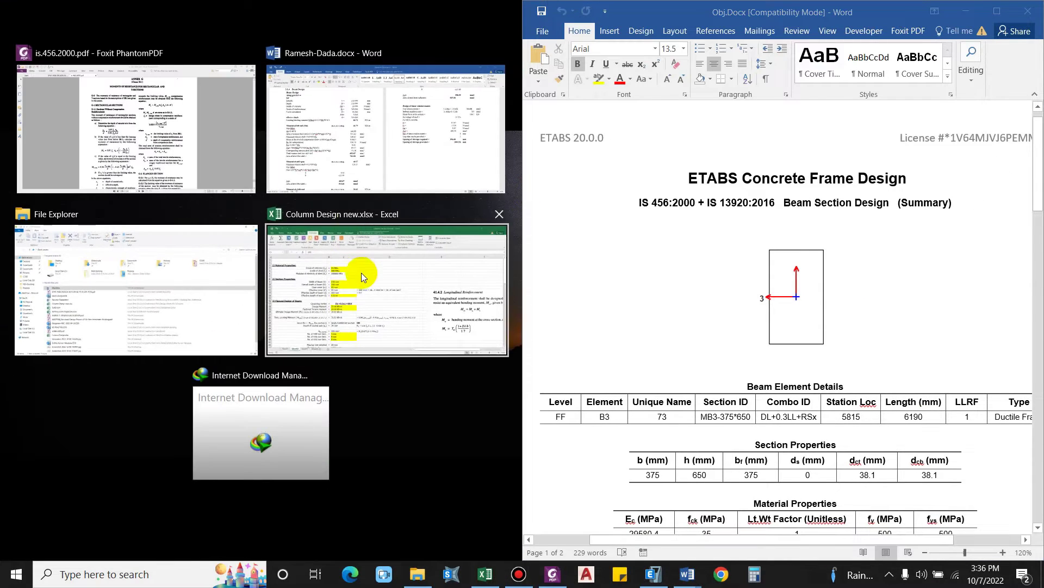
click(361, 272)
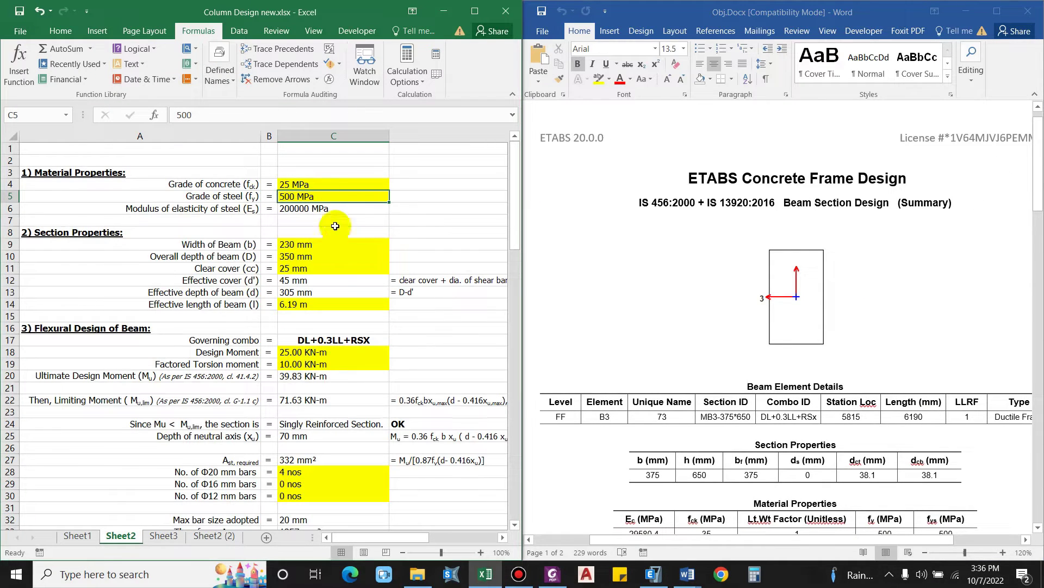
Set the grade of concrete in the sheet's material properties to 35 MPa, matching the exported report
click(307, 183)
scroll(672, 439, down, 2)
double_click(696, 413)
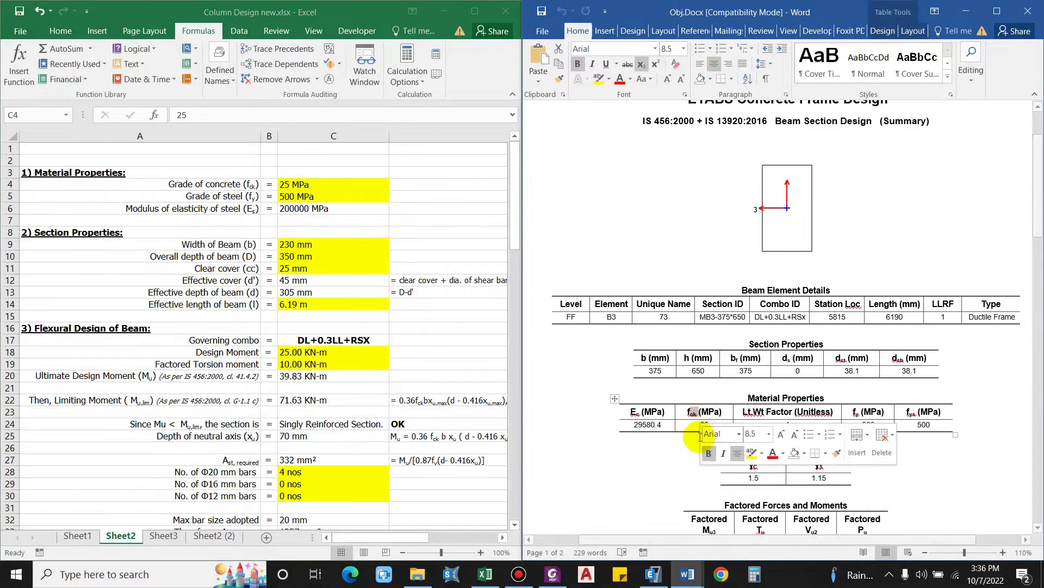
click(303, 184)
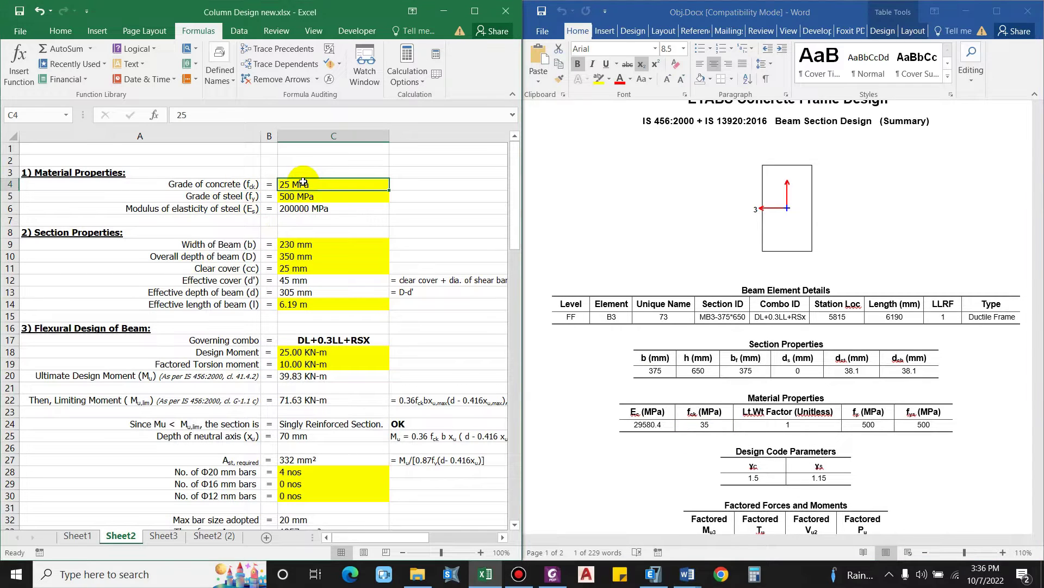
text(35)
key(Return)
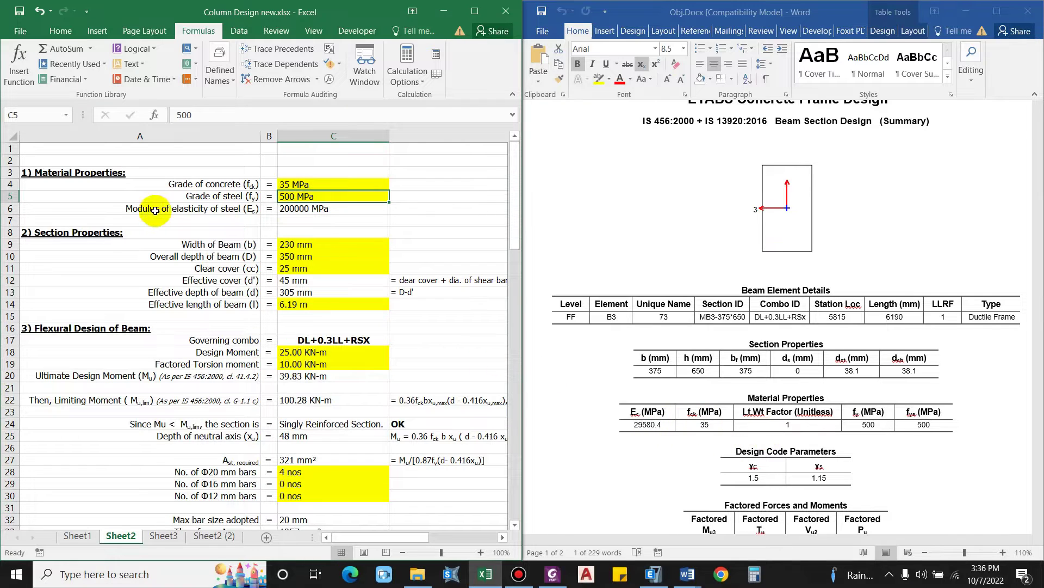
Set the width of the beam in the sheet's section properties to 375 mm, matching the exported report
click(231, 217)
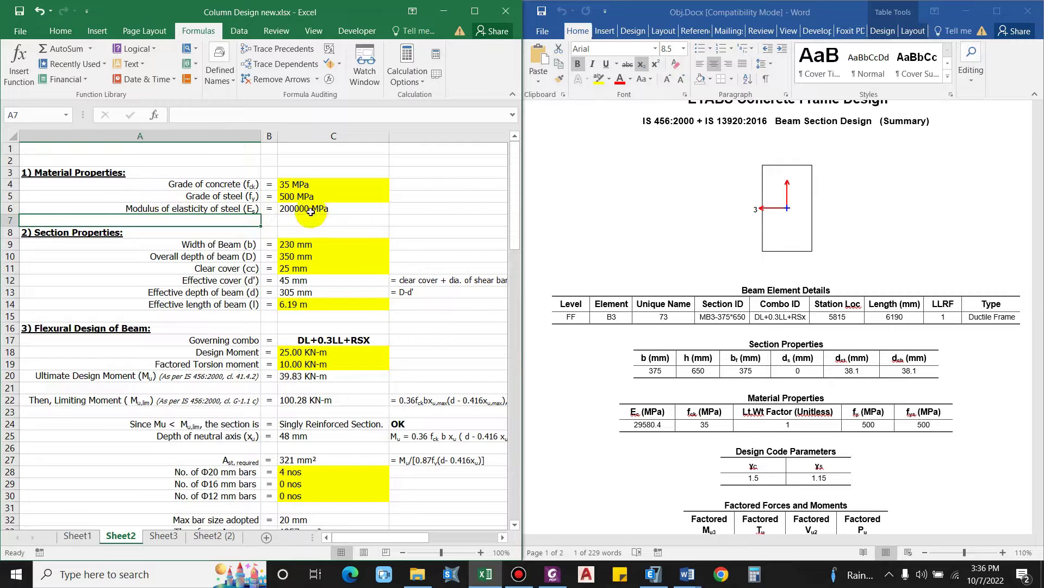
click(320, 211)
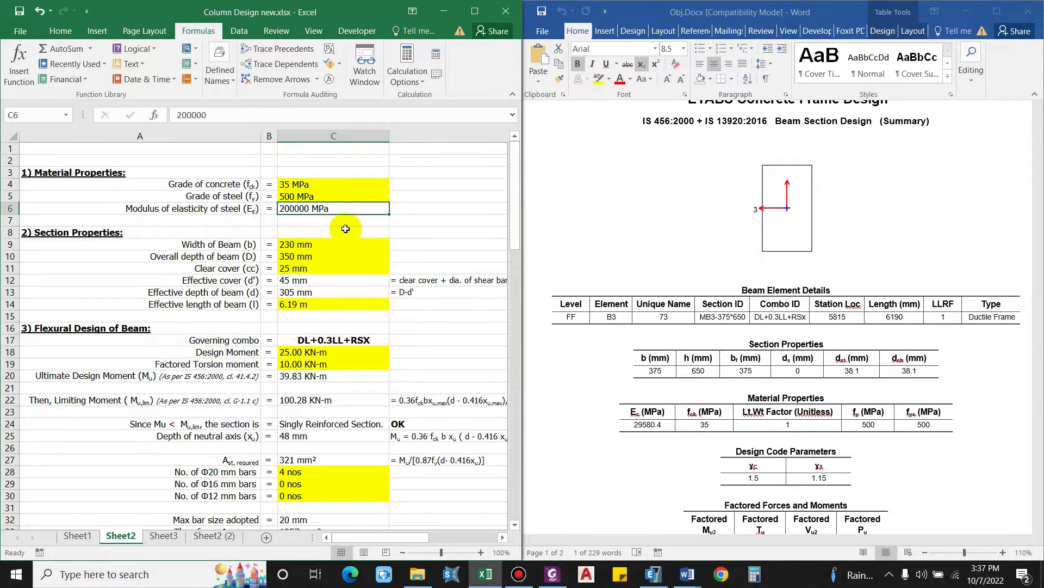
scroll(327, 212, down, 1)
click(49, 220)
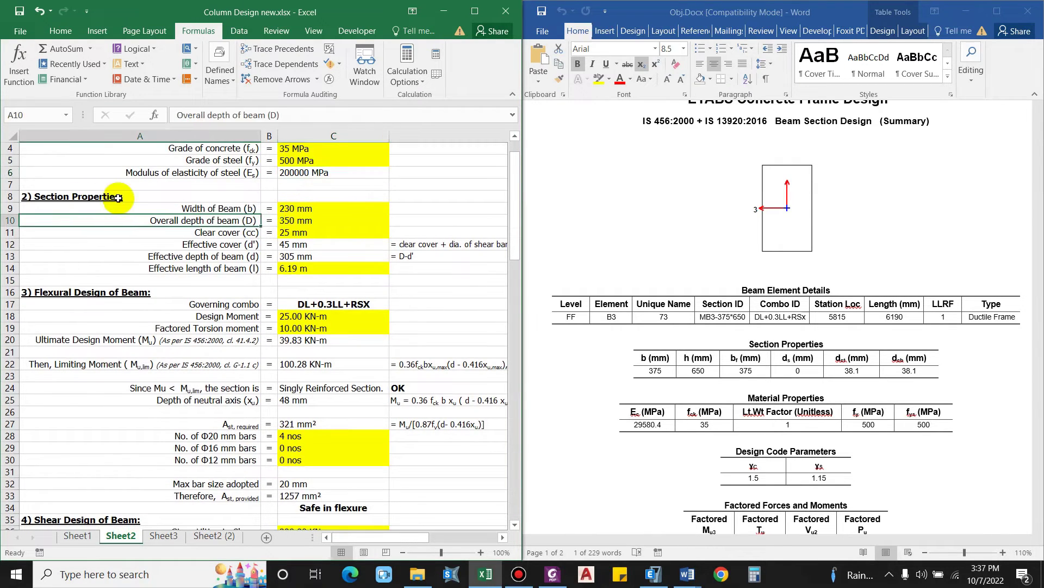
click(694, 413)
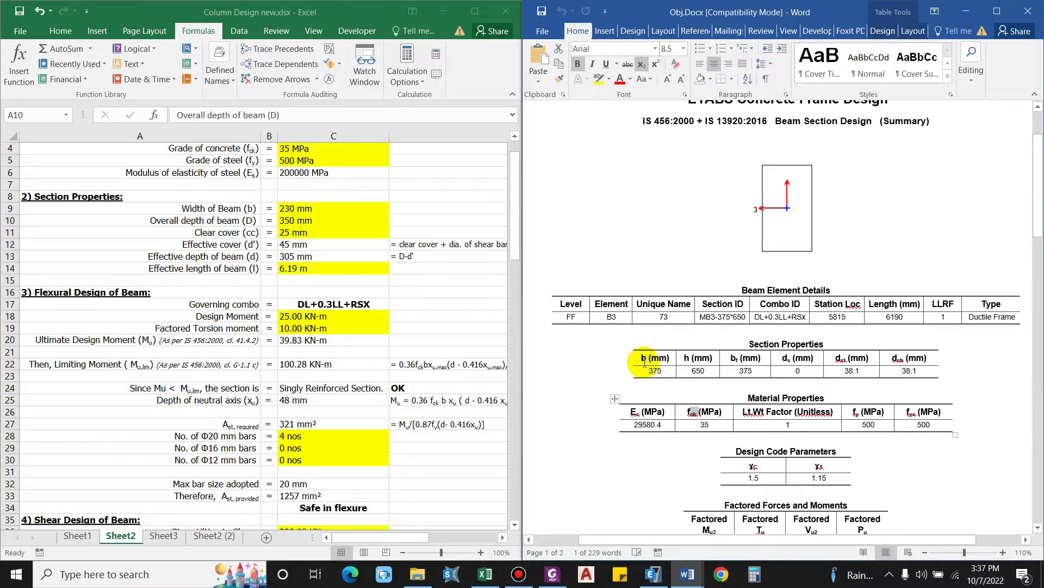
click(343, 210)
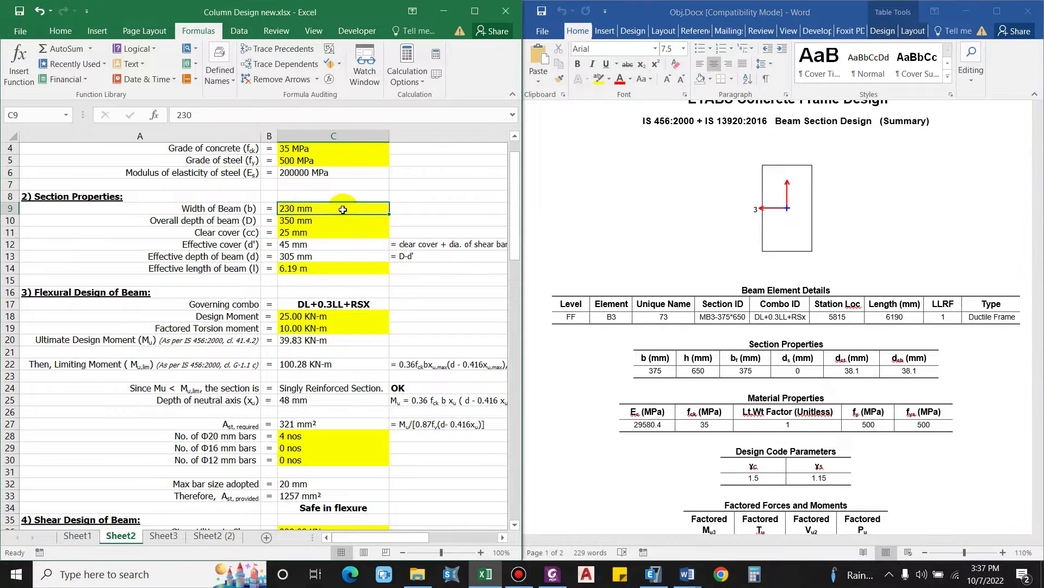
text(375)
key(Return)
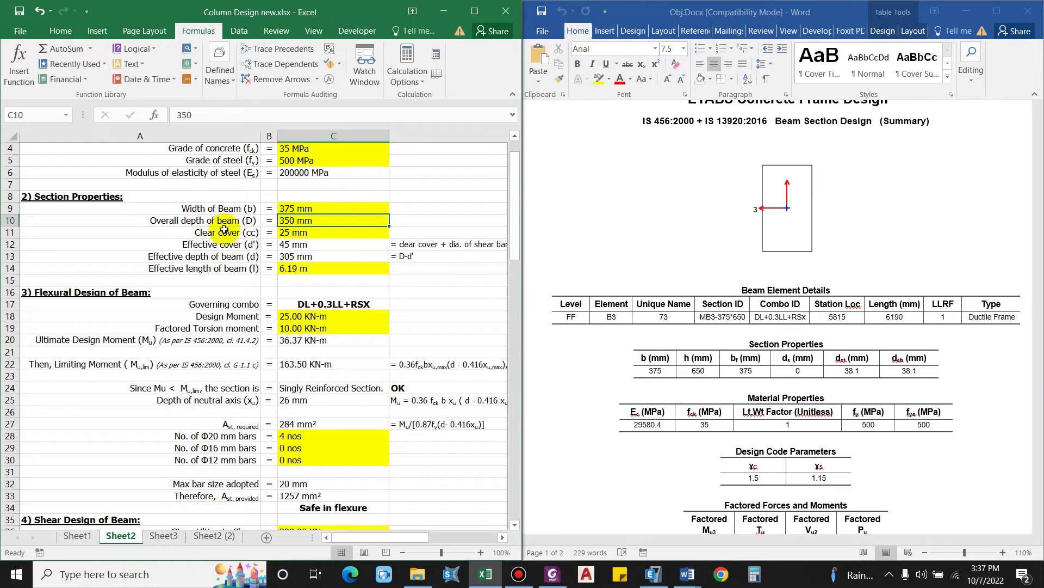
Set the overall depth of the beam in the section properties to 650 mm, matching the exported report
click(656, 363)
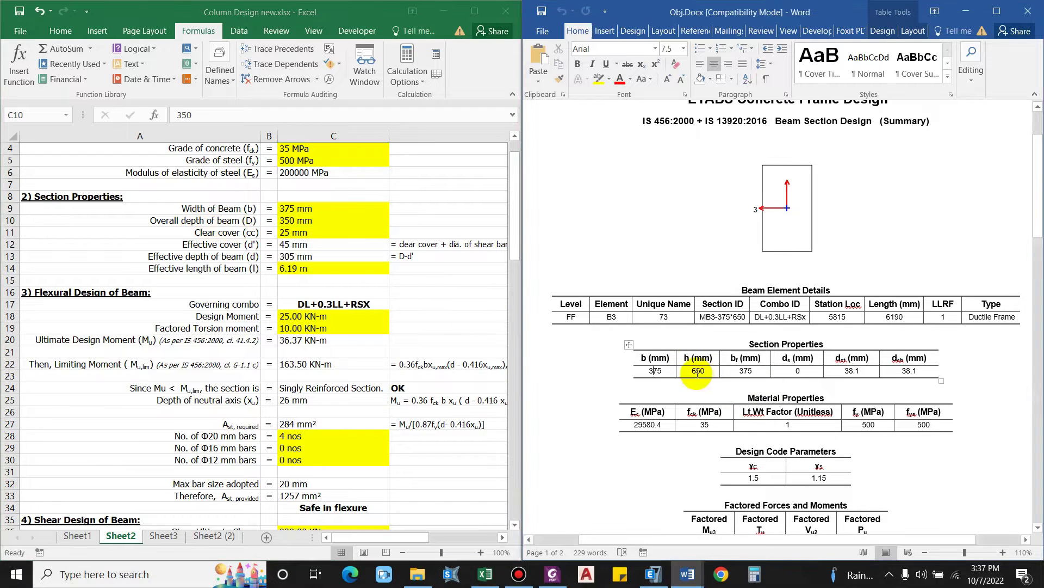
click(305, 220)
text(650)
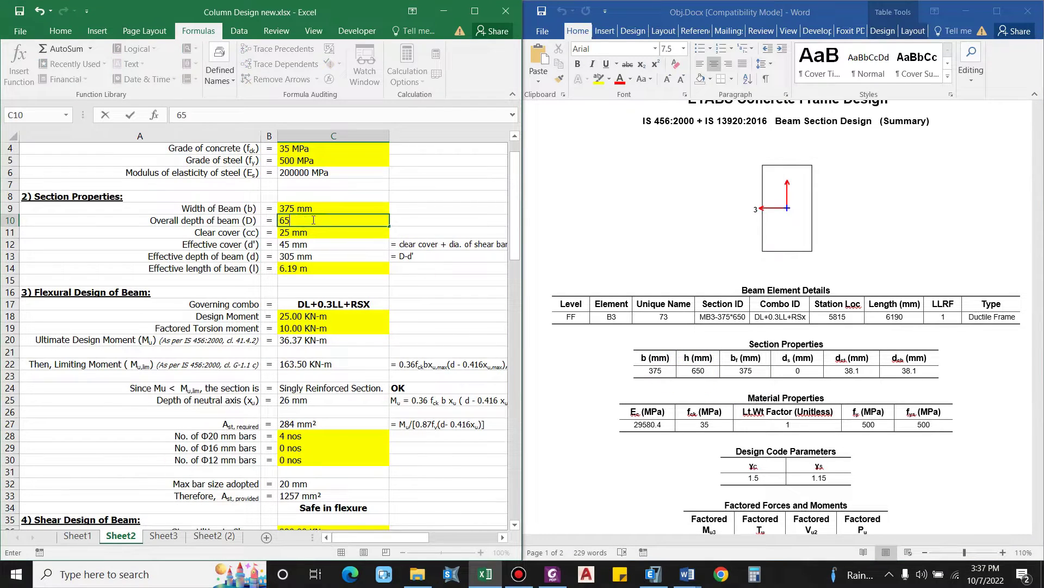
key(Return)
key(alt+Tab)
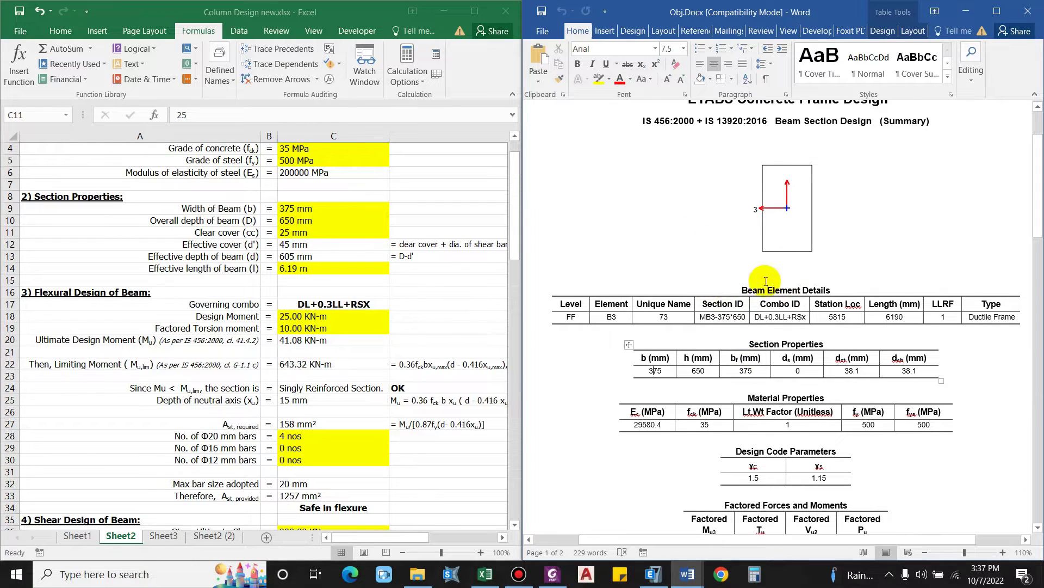
key(alt+Tab)
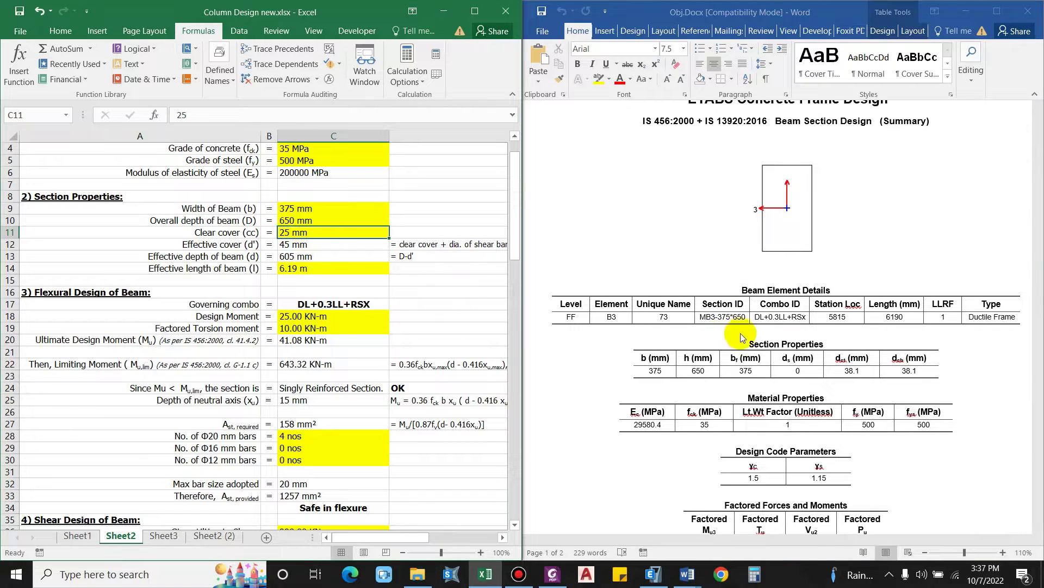
Examine how the beam's effective cover and effective depth are calculated, including the explanatory note beside the effective cover
click(215, 244)
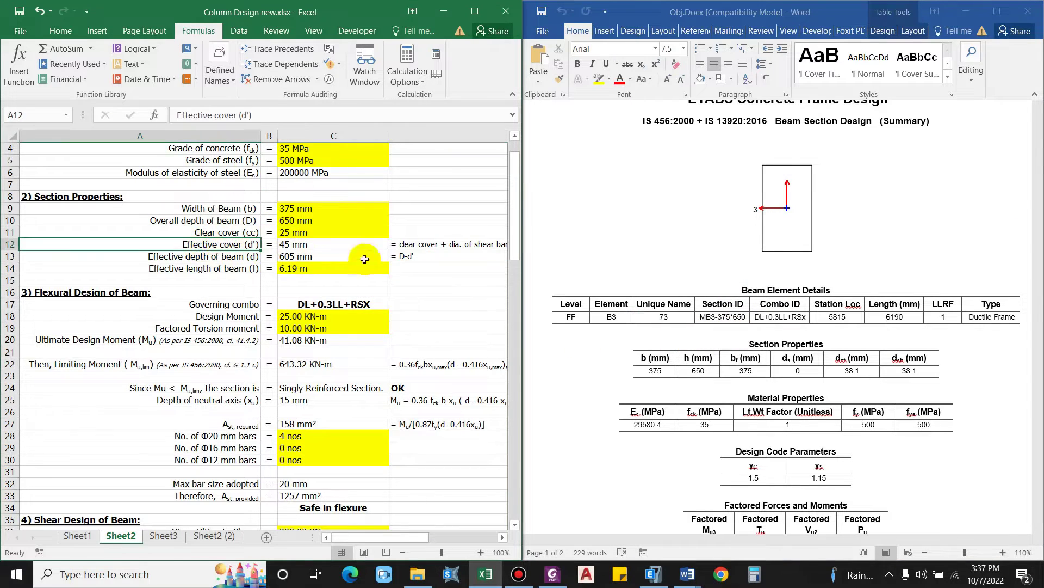
click(503, 537)
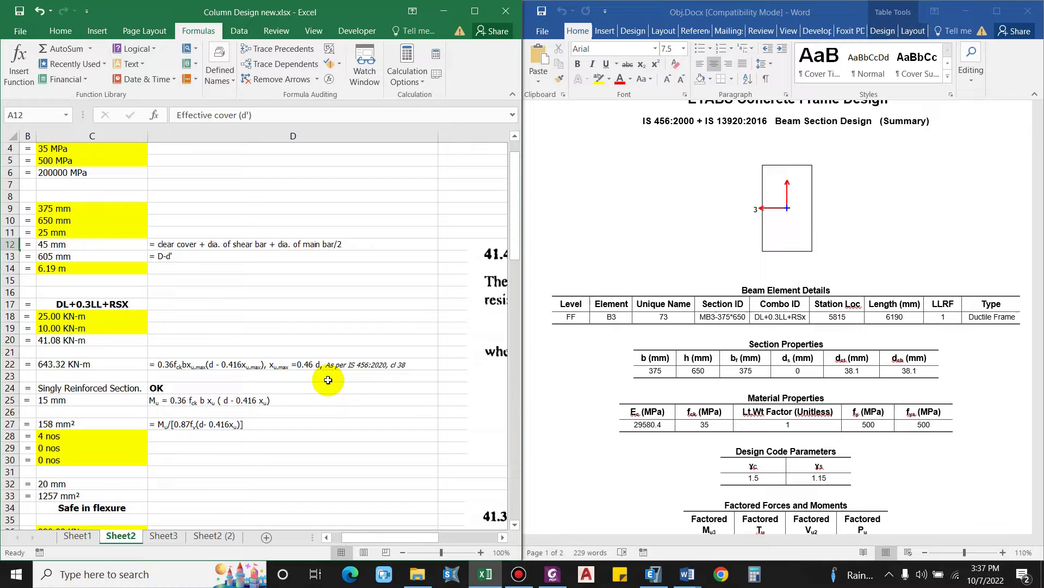
click(185, 244)
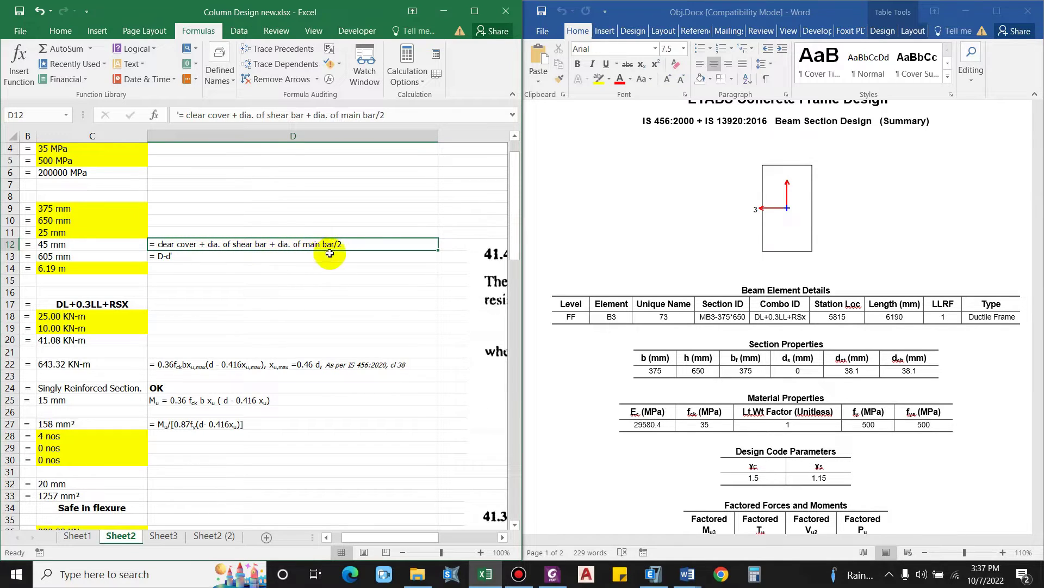
drag(394, 536, 385, 535)
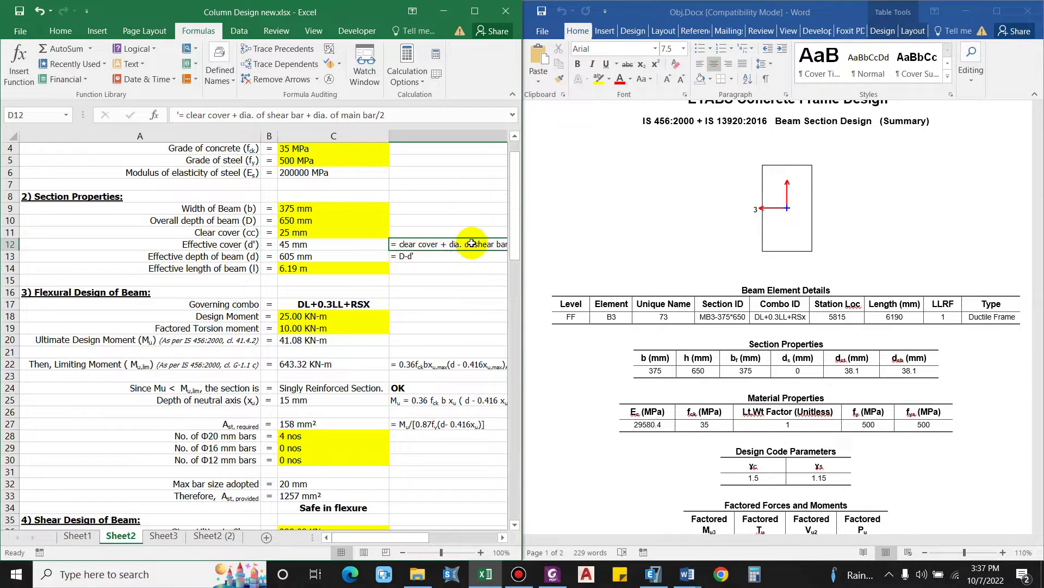
click(502, 538)
click(501, 537)
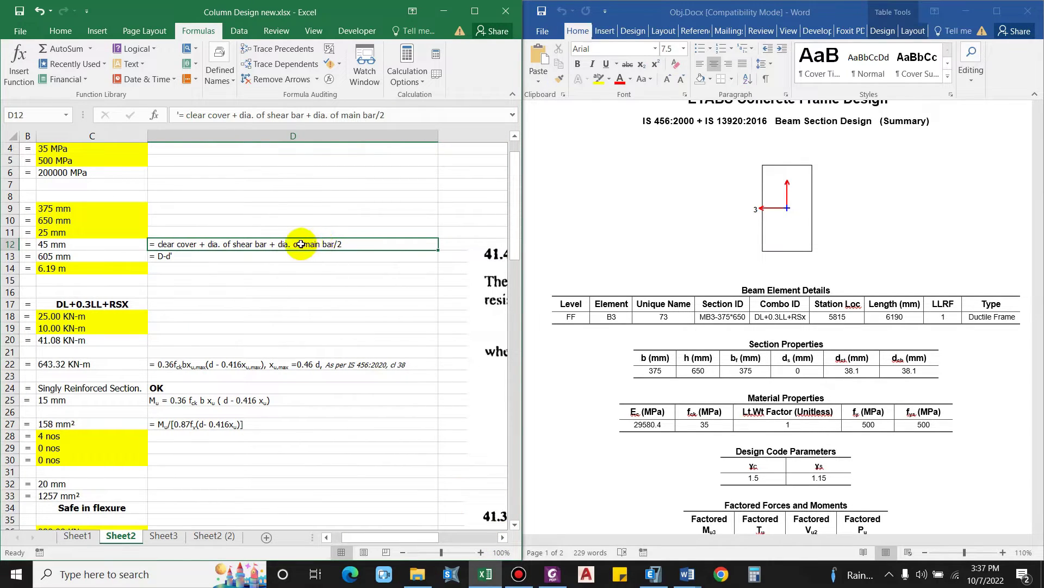
click(86, 242)
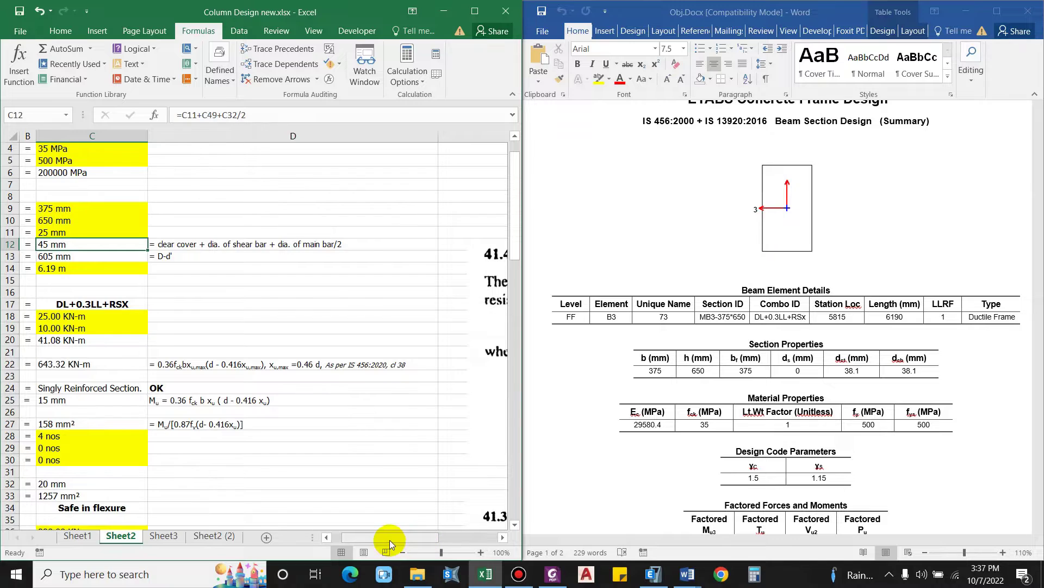
drag(390, 539, 366, 536)
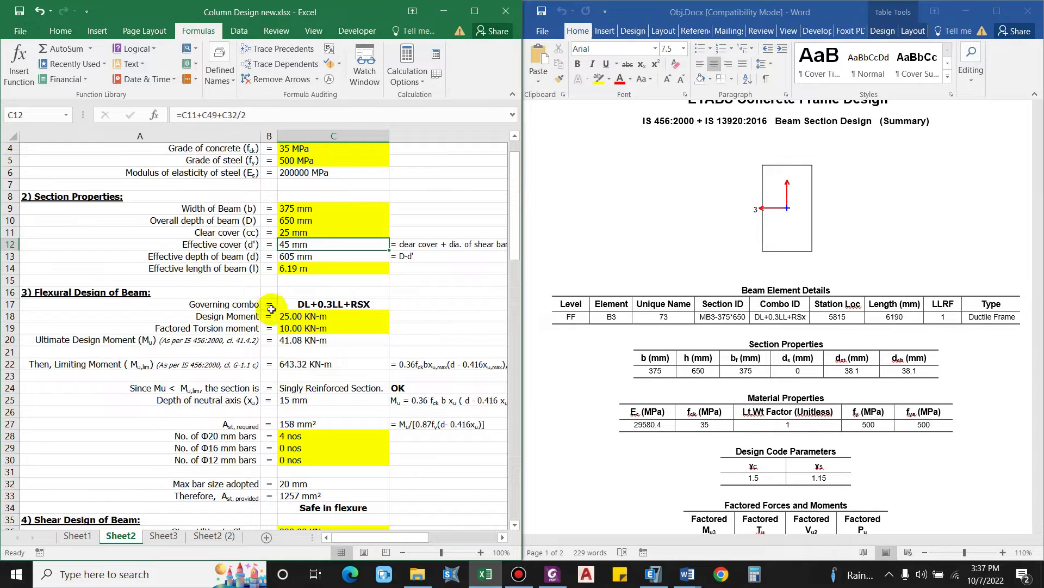
click(321, 256)
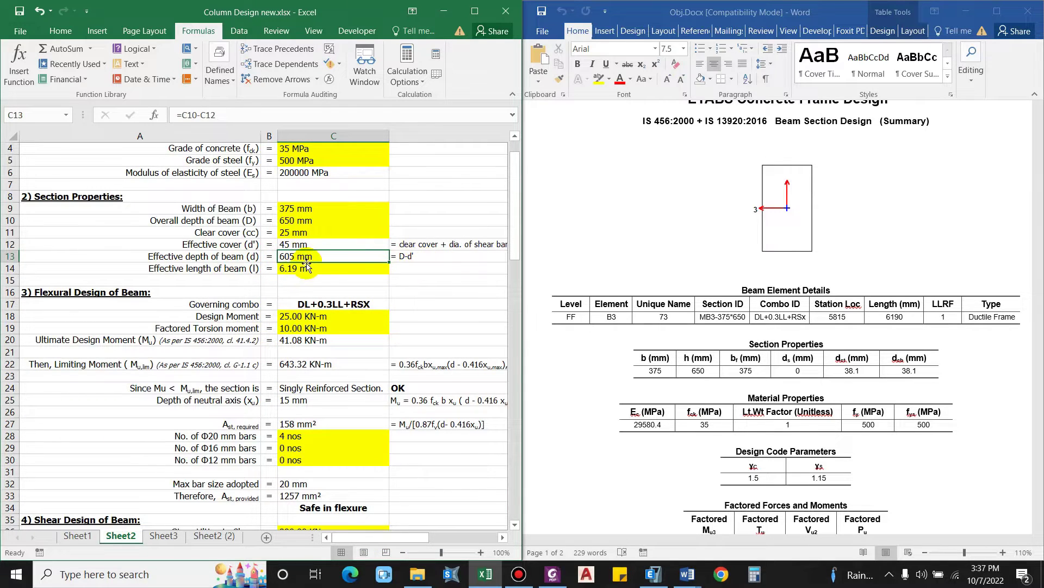
Check the sheet's effective length of beam against the length in the report and the beam in the ETABS plan
click(196, 268)
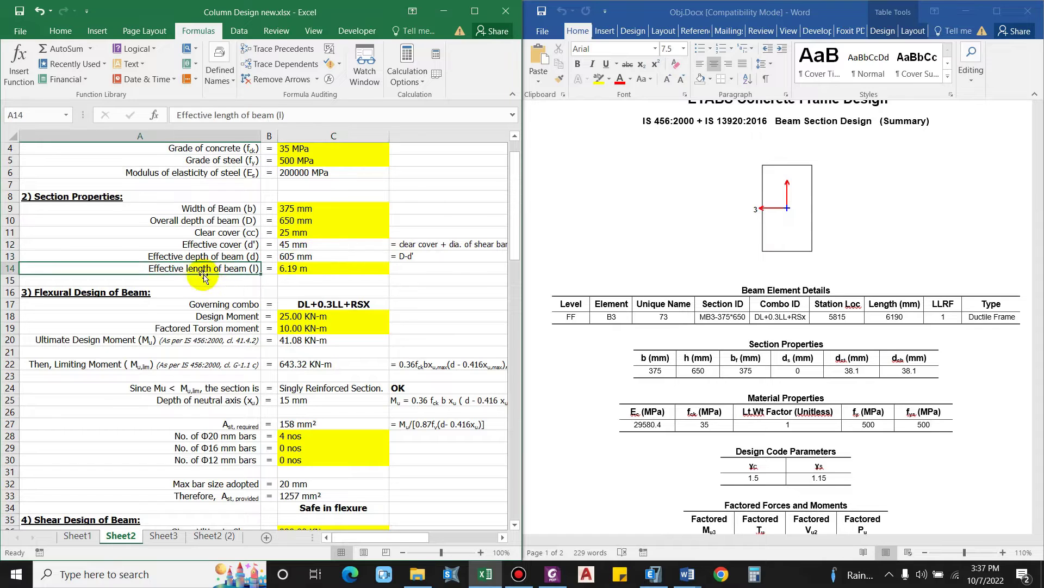
click(597, 333)
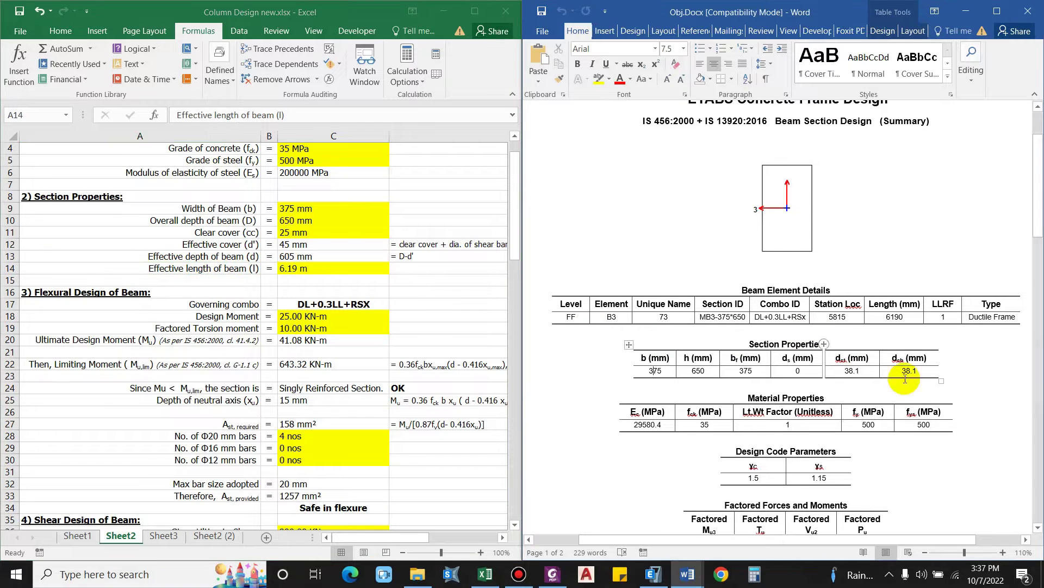
double_click(895, 316)
key(alt+Tab)
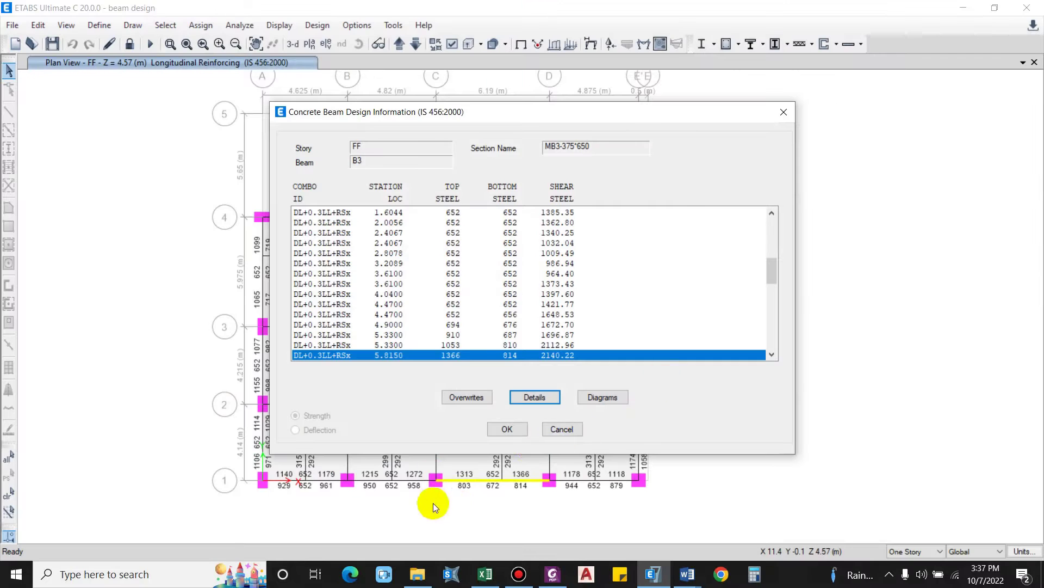
click(485, 574)
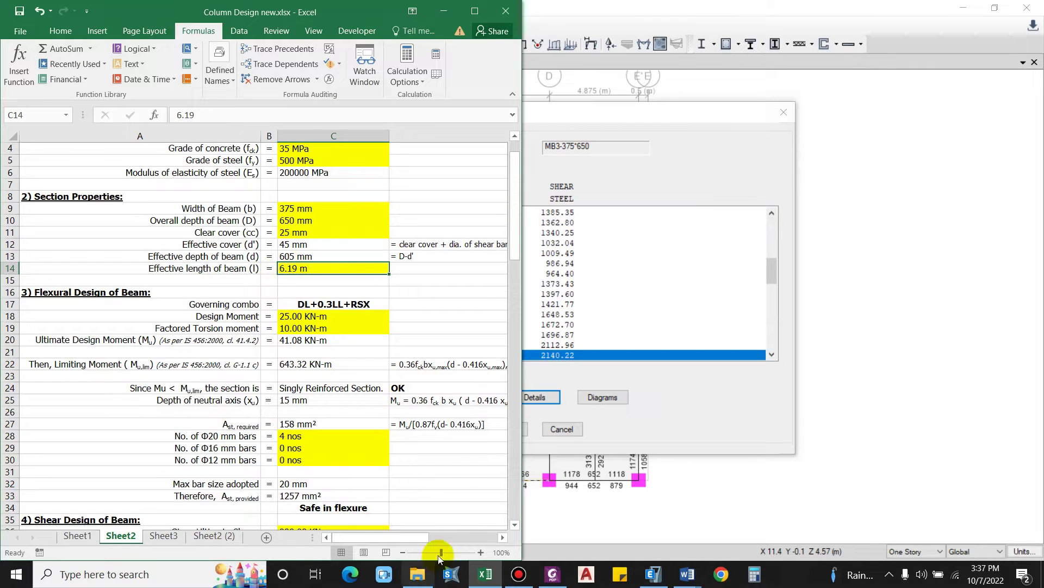
Copy the combo ID DL+0.3LL+RSx from the beam element details of the Obj.Docx report in Word
scroll(292, 267, down, 1)
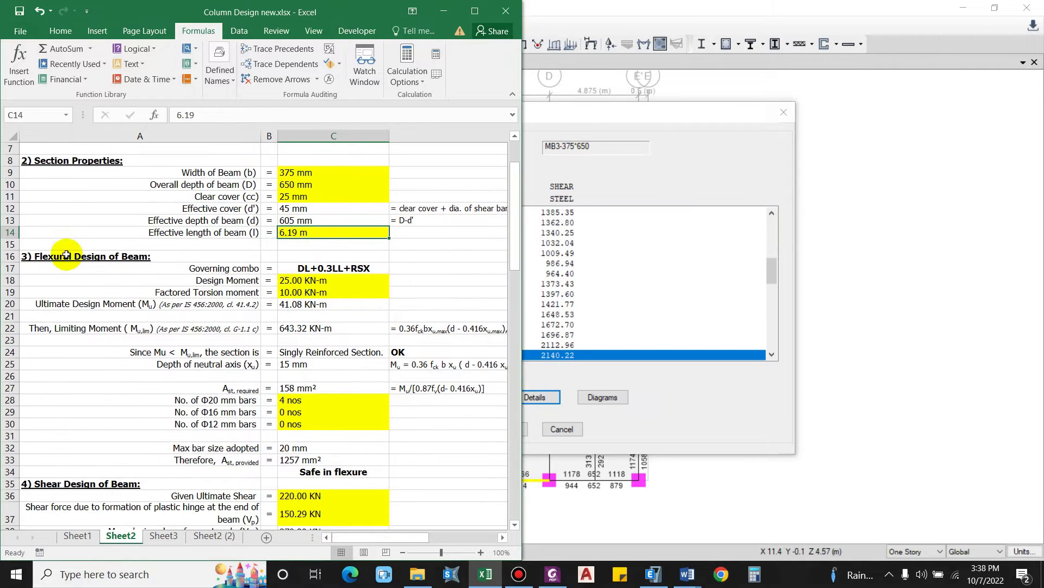
click(93, 260)
scroll(98, 275, up, 1)
click(242, 307)
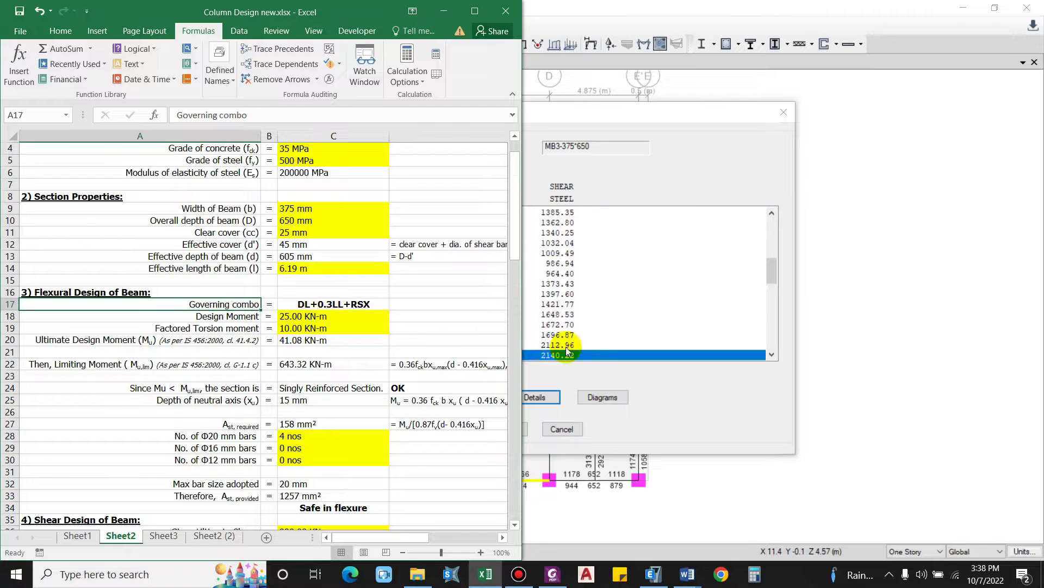
mouse_move(700, 583)
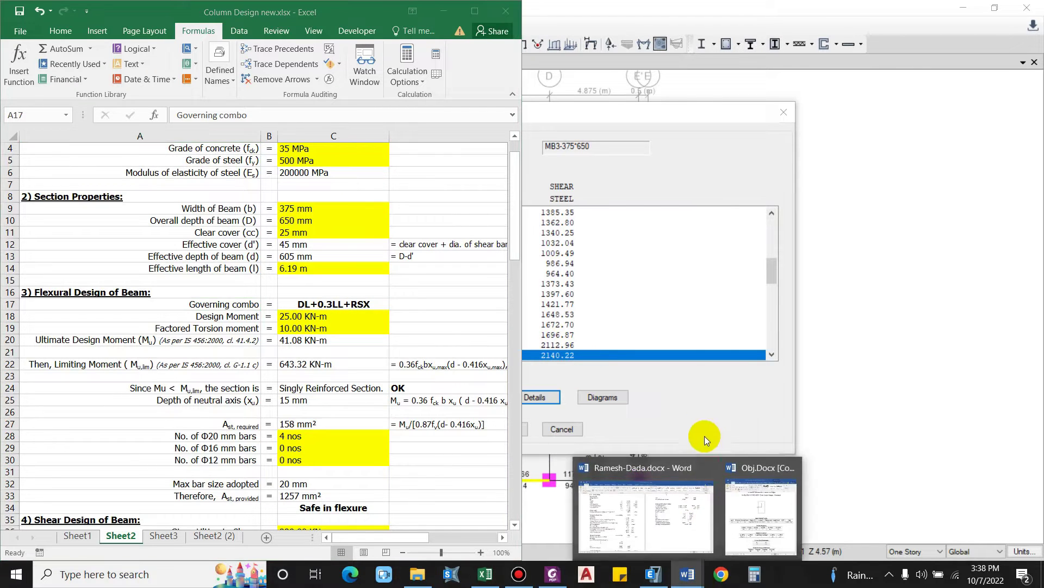
click(759, 504)
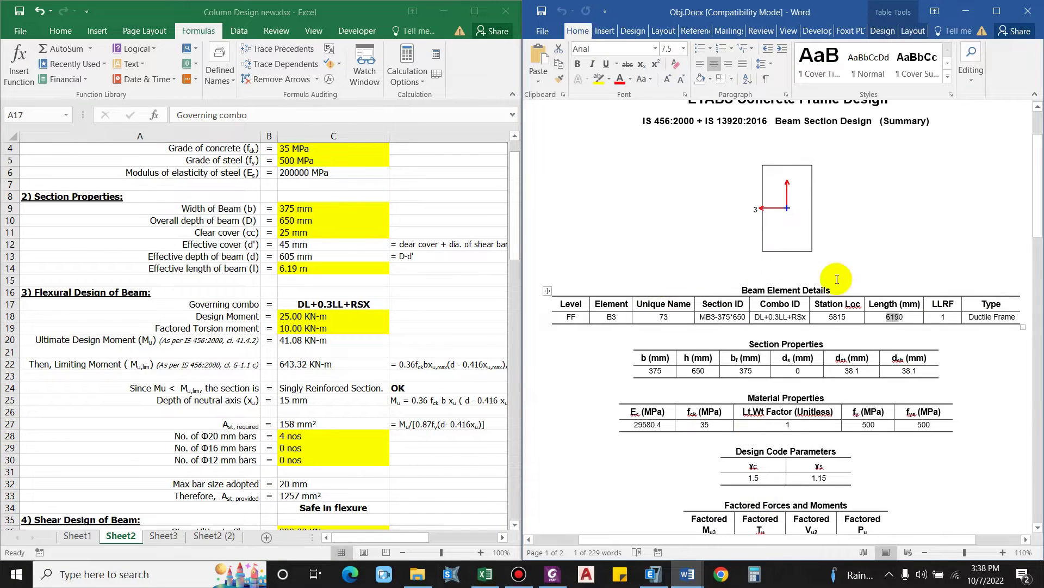
click(895, 318)
scroll(851, 391, down, 1)
click(779, 266)
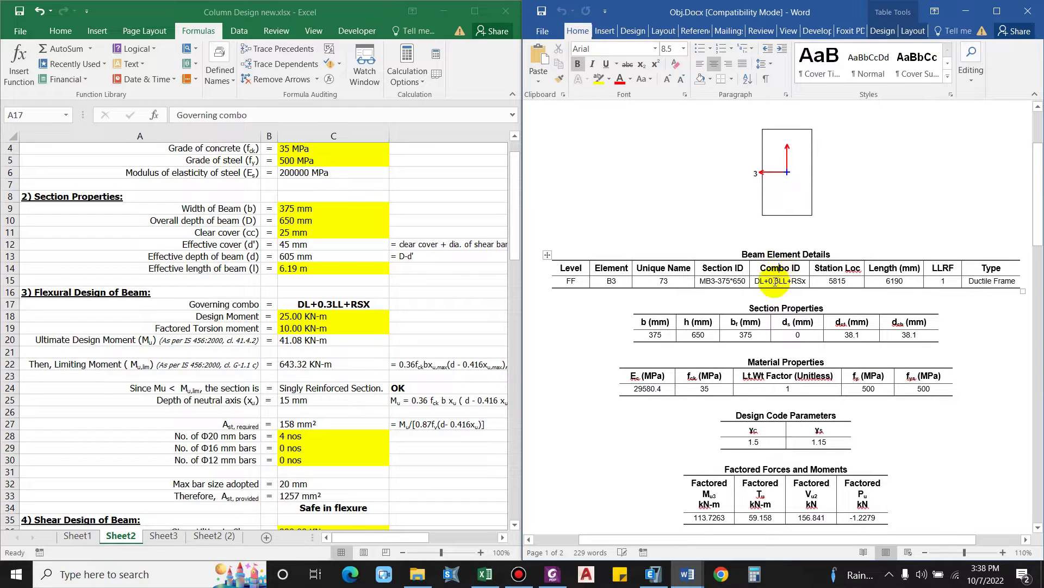
drag(752, 280, 795, 280)
key(ctrl+c)
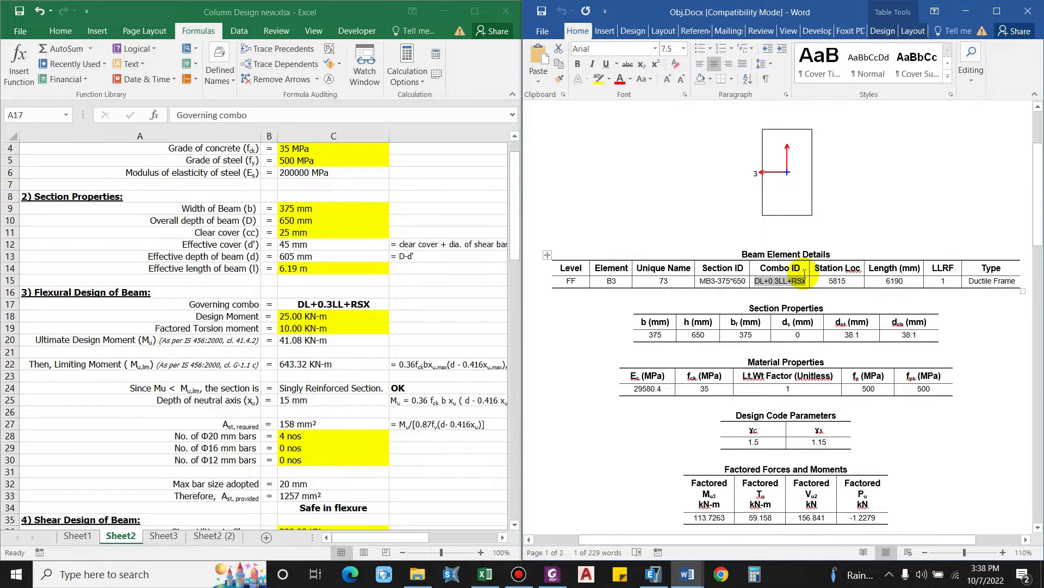
click(786, 282)
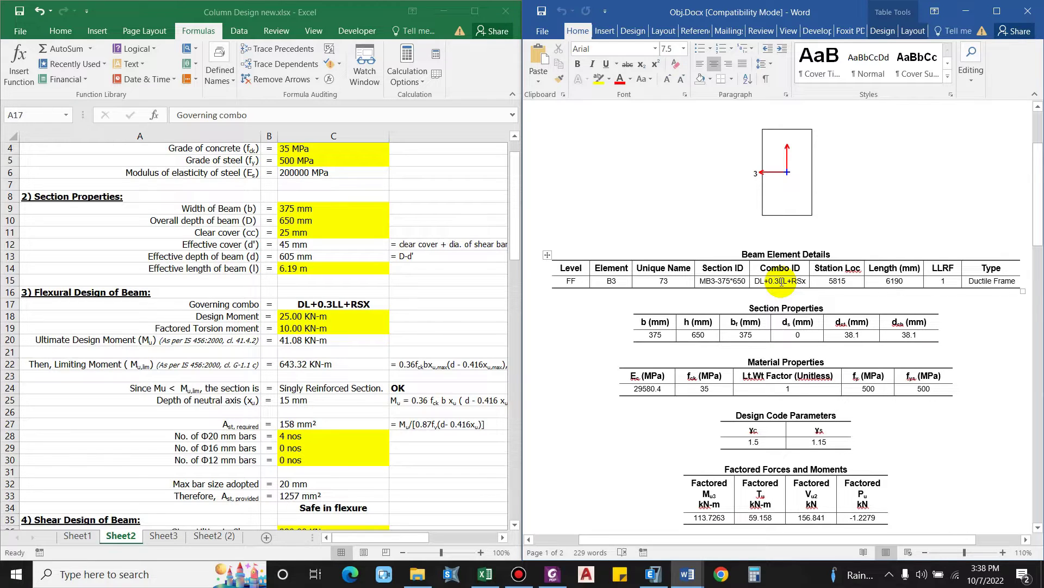
Paste DL+0.3LL+RSx as the governing combo of the flexural design in Excel, matching the destination formatting
click(315, 304)
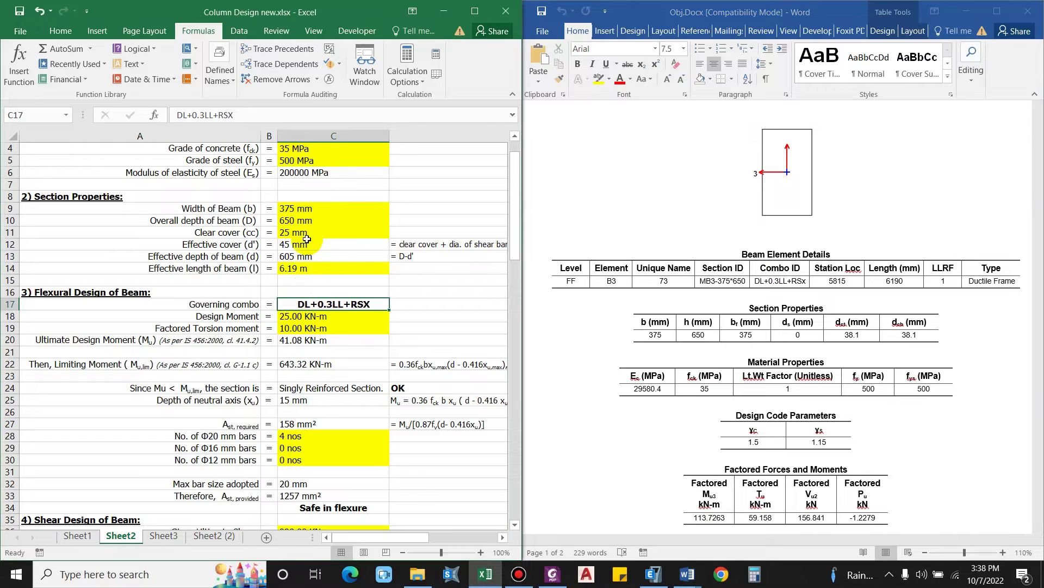
key(ctrl+v)
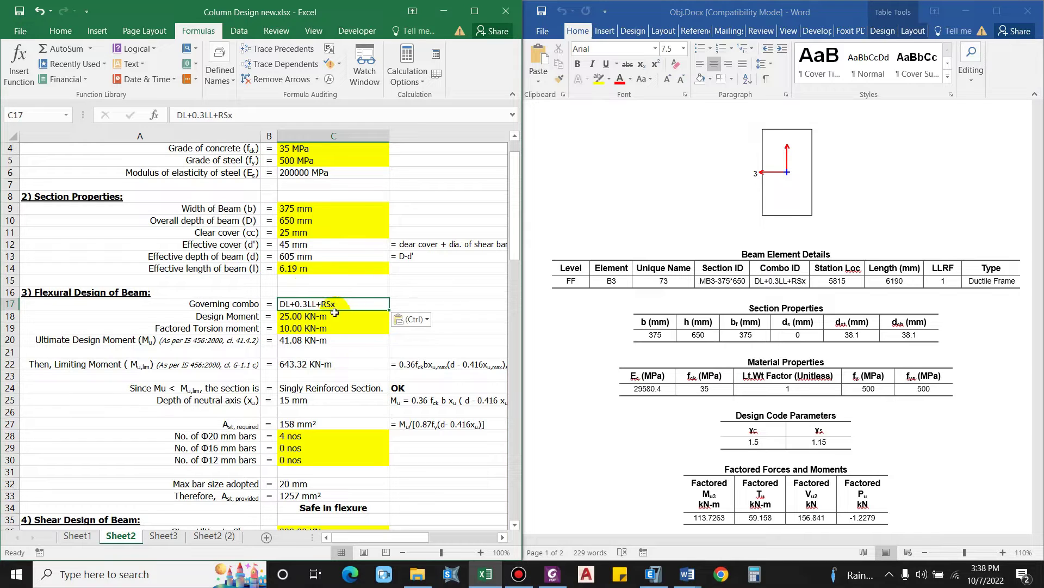
click(409, 320)
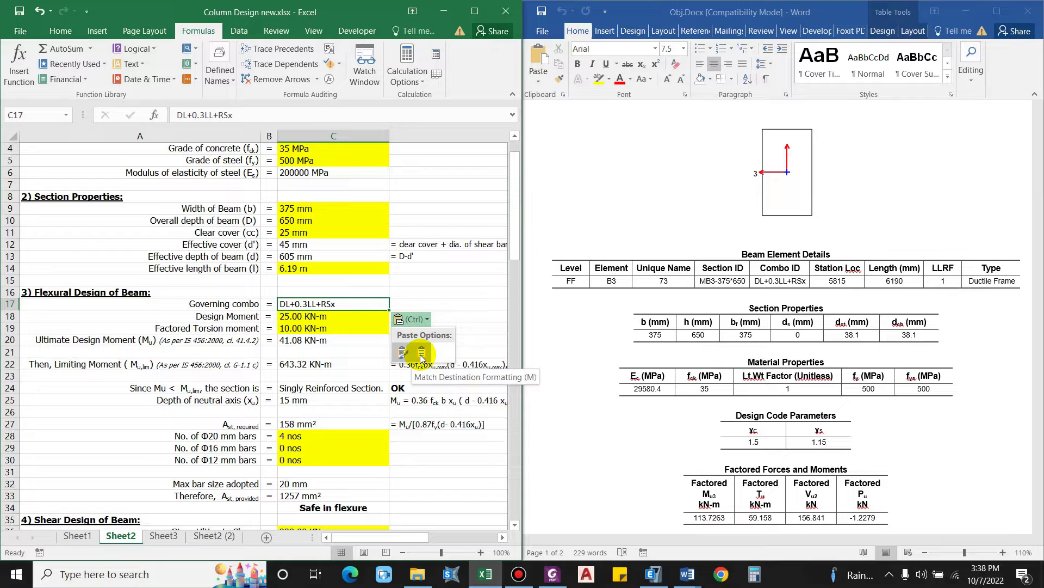
click(422, 354)
click(446, 292)
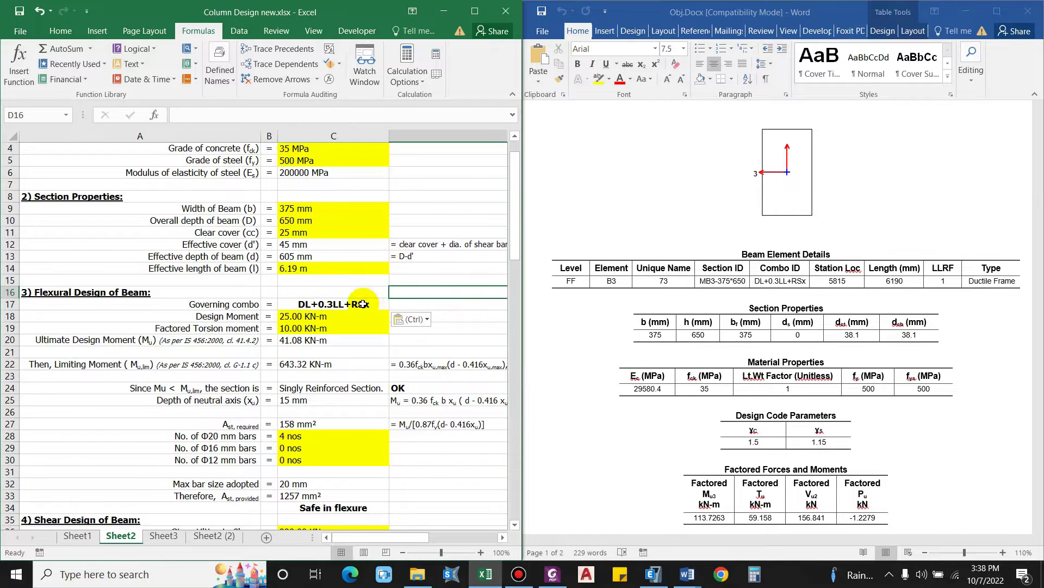
Set the flexural design's design moment to 208 kN-m and factored torsion moment to 59.16 kN-m, using the report's moment tables
scroll(362, 303, down, 1)
click(188, 286)
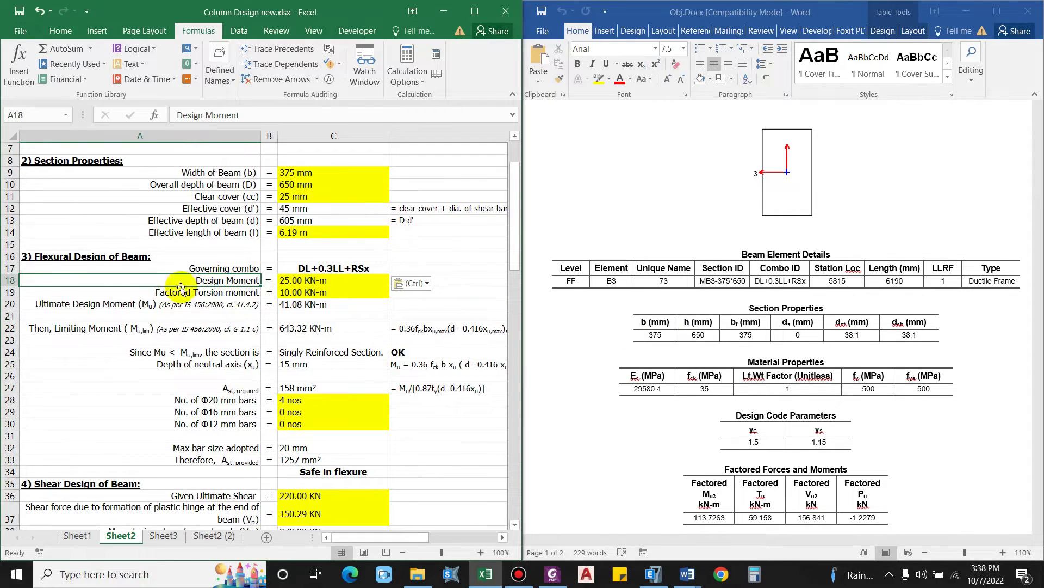
click(818, 365)
scroll(806, 370, down, 10)
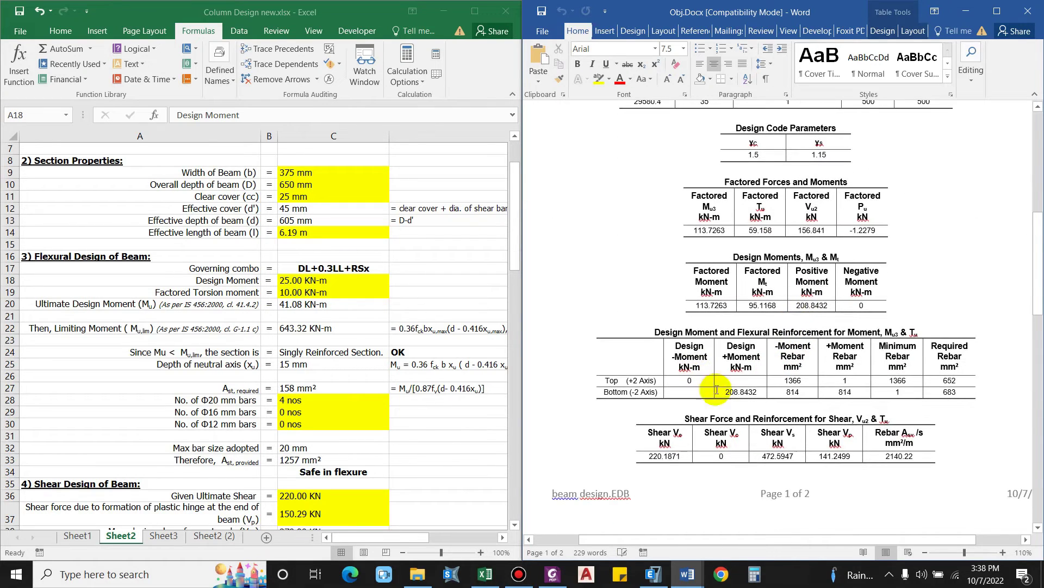
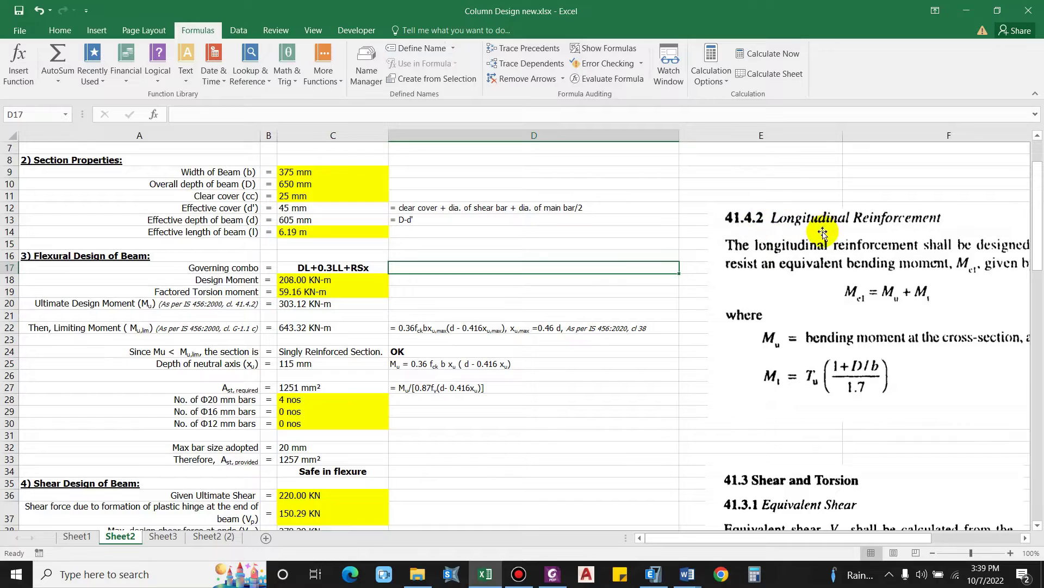
Examine the clause 41.4.2 longitudinal reinforcement reference and the formula behind the ultimate design moment
click(1025, 537)
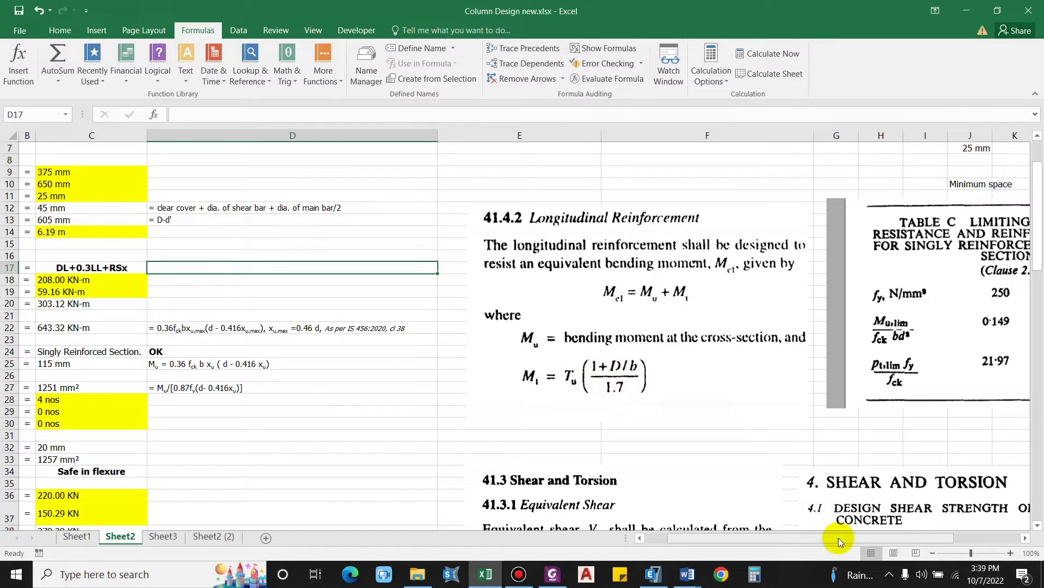
drag(837, 537, 814, 536)
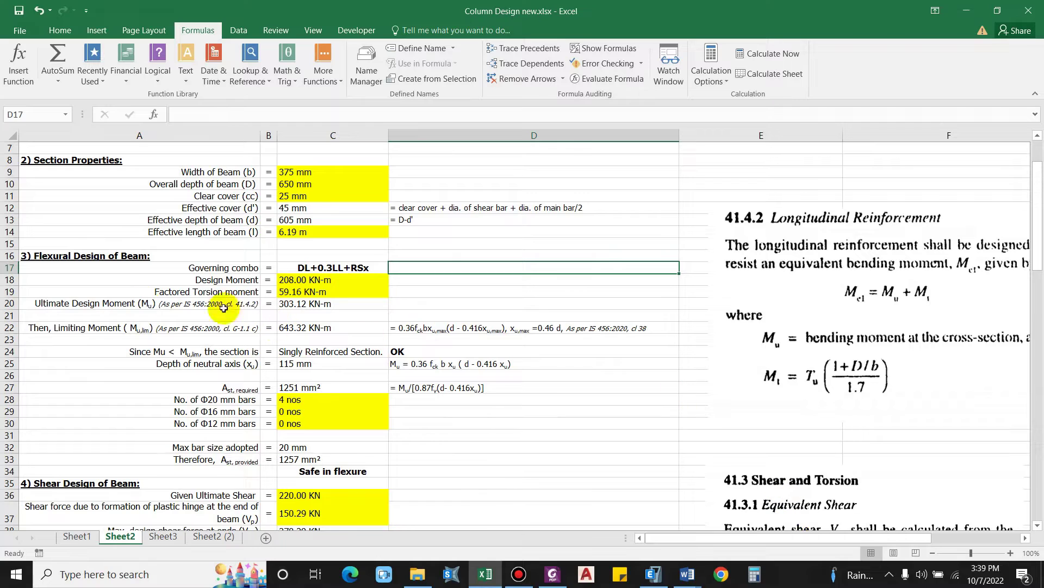
click(83, 306)
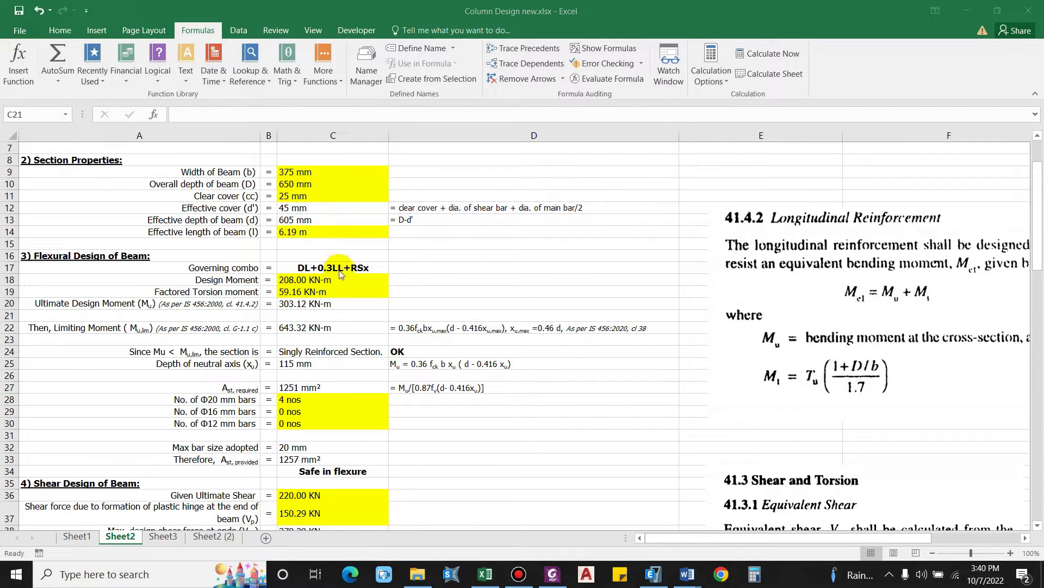
click(300, 314)
click(301, 305)
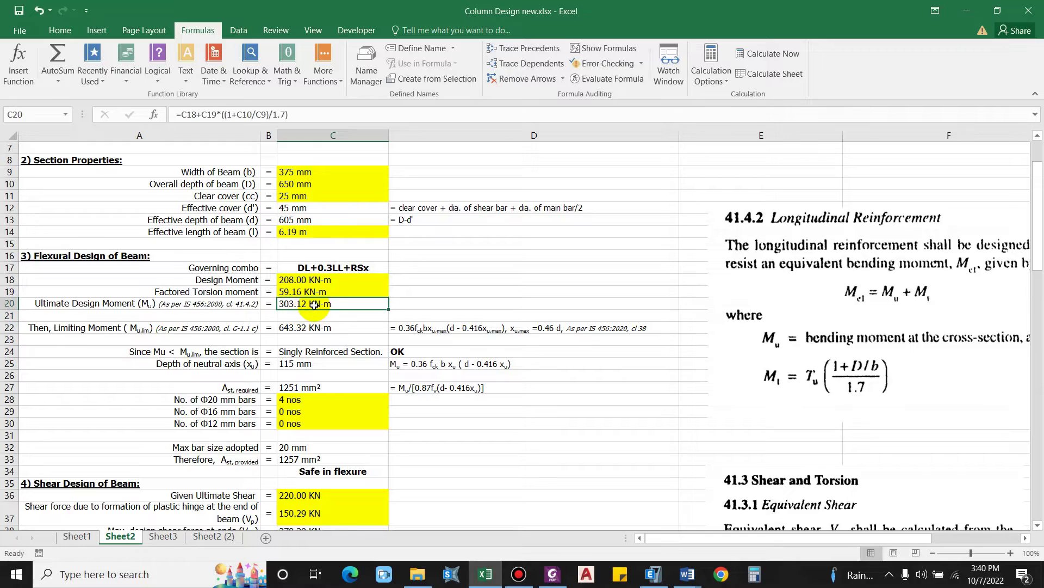
scroll(315, 304, down, 1)
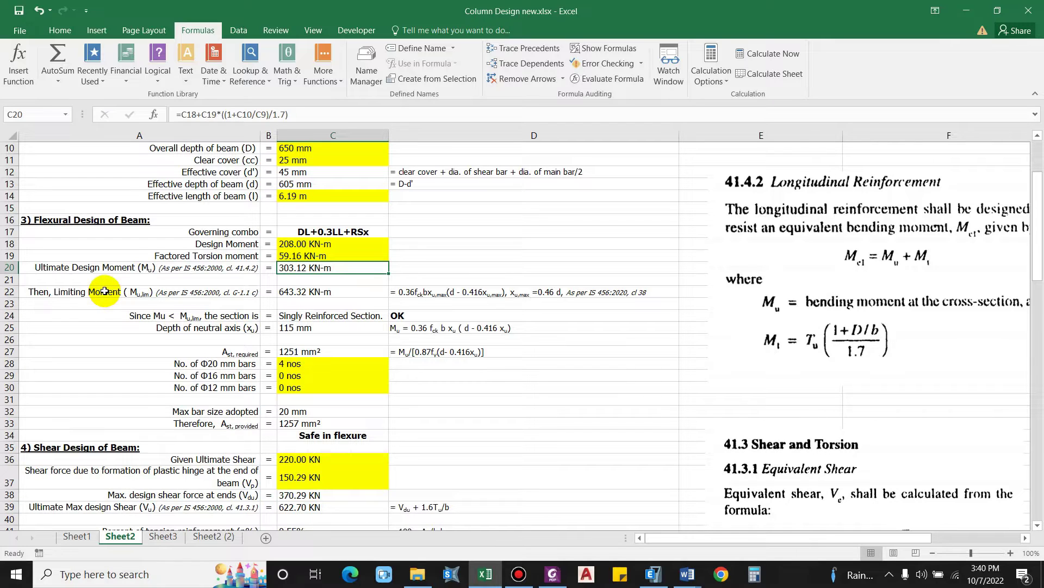
Examine the clause reference, written expression and cell formula behind the limiting moment in the flexural design
click(65, 292)
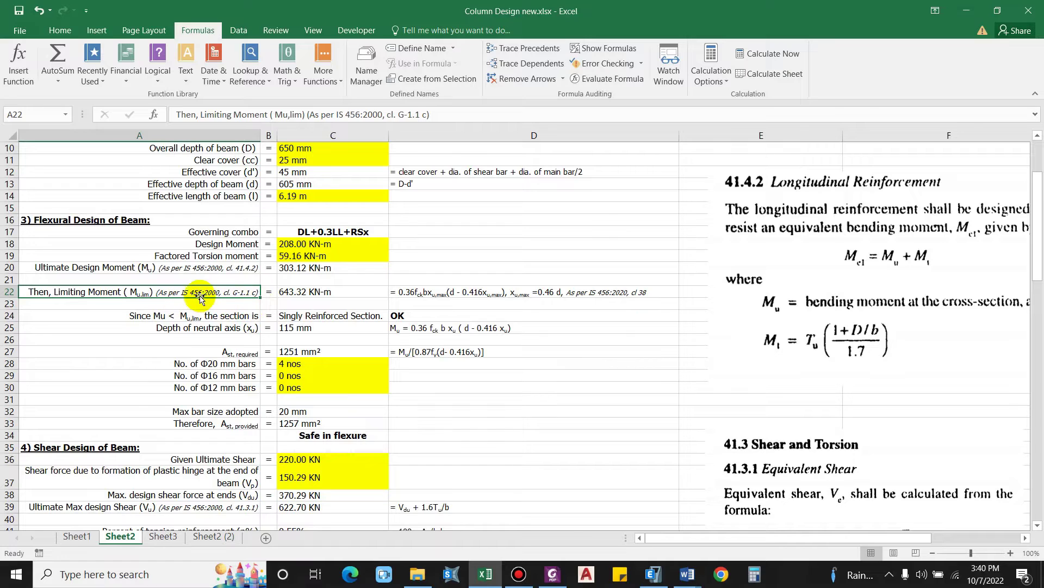
click(443, 294)
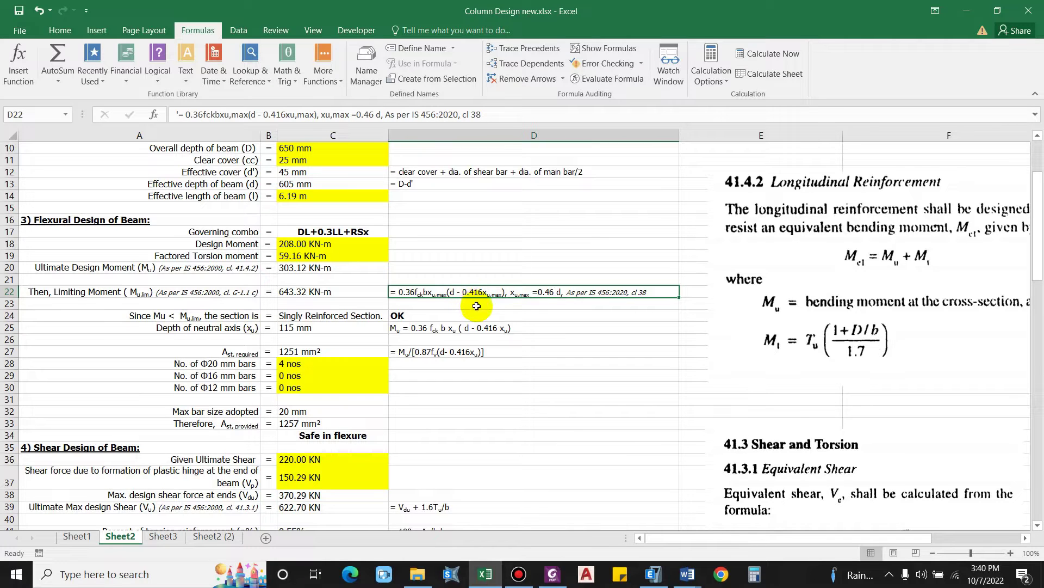
scroll(477, 306, up, 1)
scroll(531, 333, down, 1)
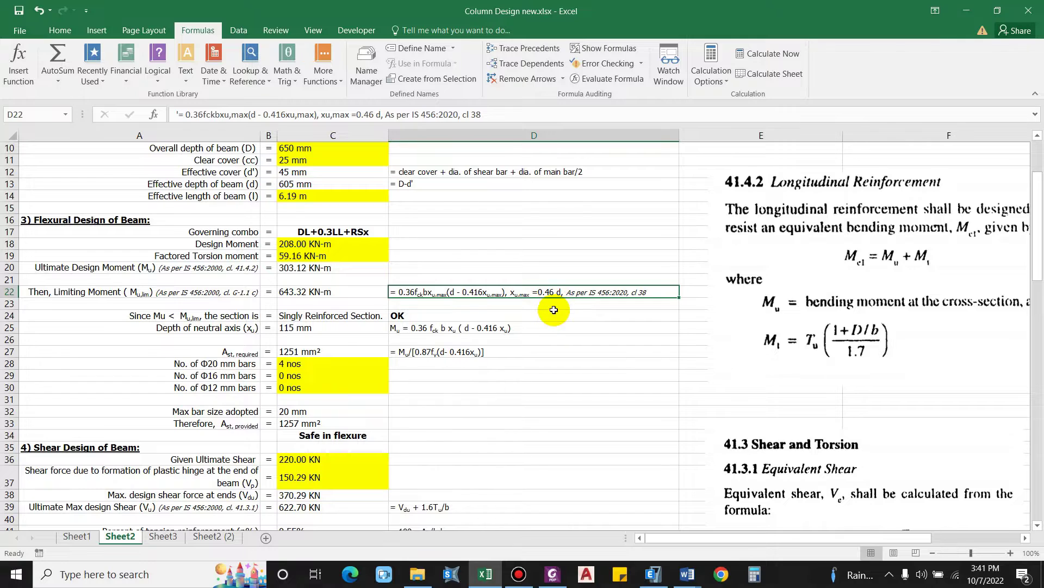
scroll(544, 310, up, 1)
click(337, 327)
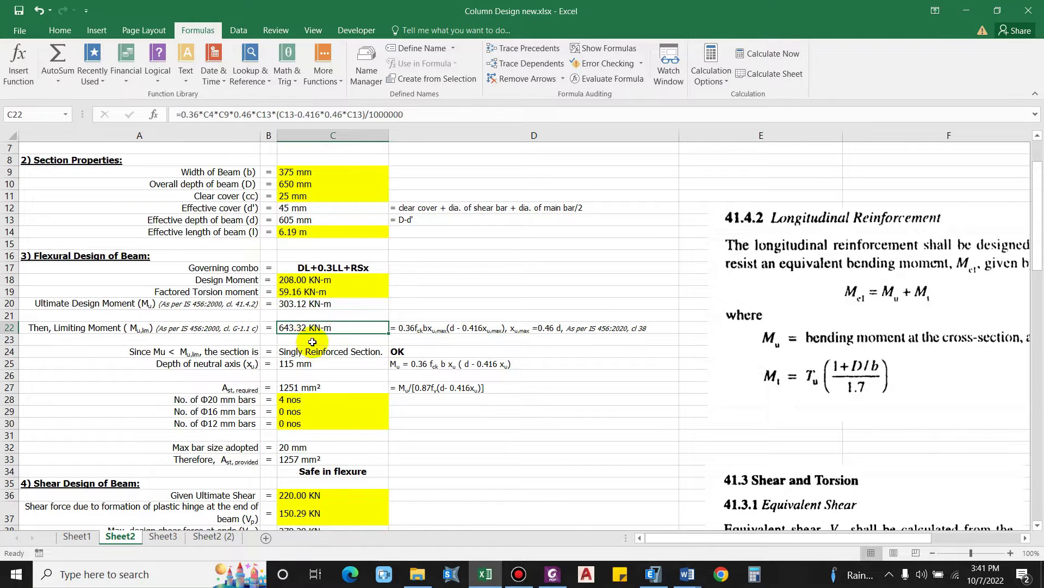
scroll(314, 337, down, 1)
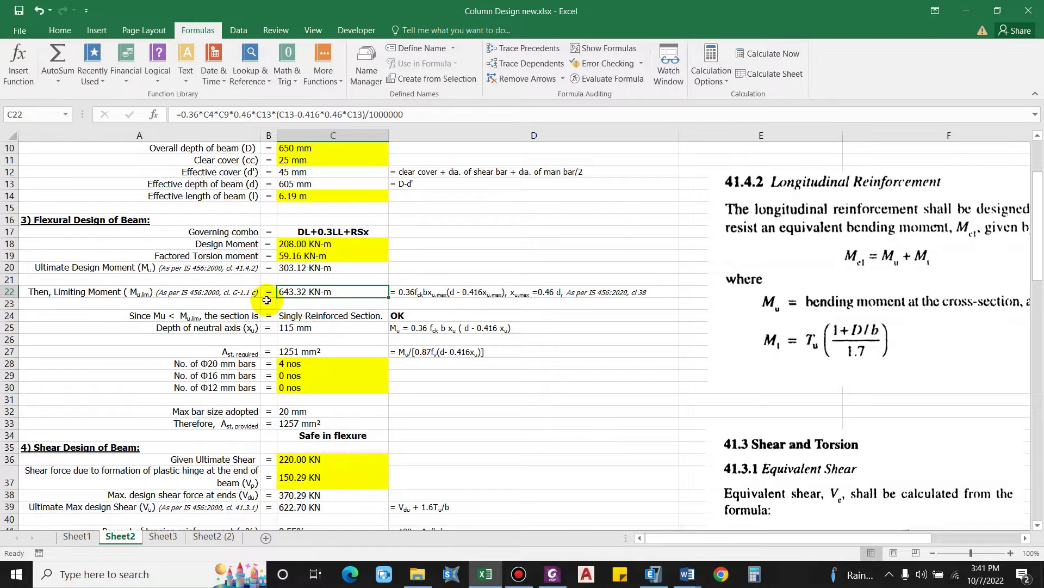
Compare the ultimate design moment with the limiting moment and check the resulting section type
click(90, 269)
click(287, 291)
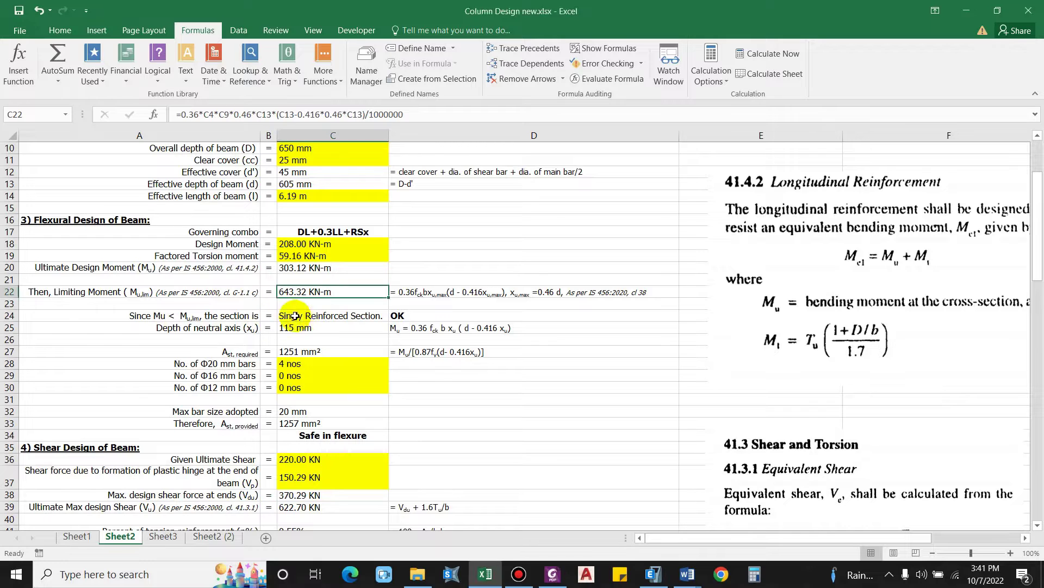
click(315, 317)
scroll(252, 331, down, 1)
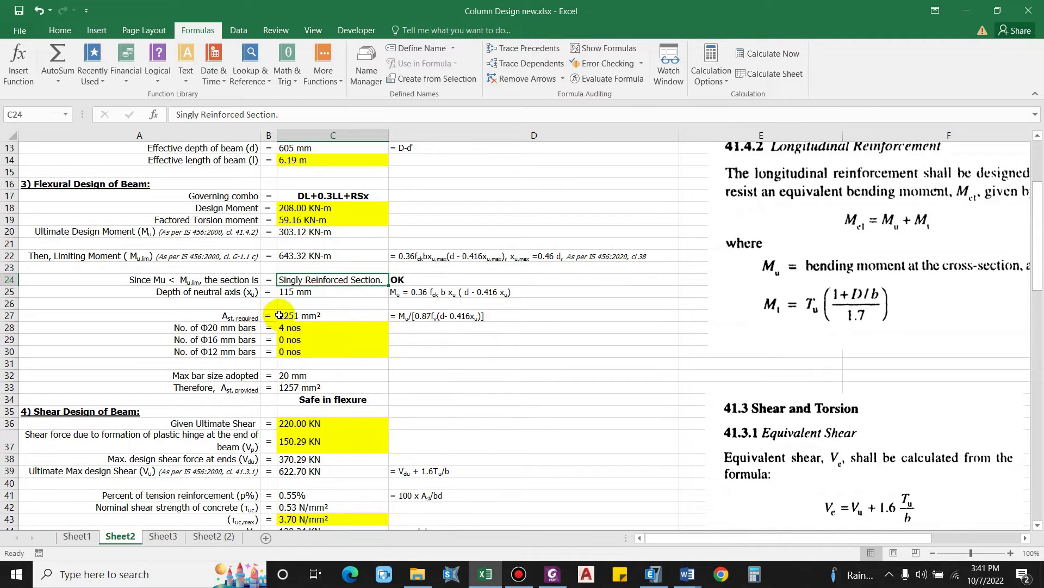
Review the doubly reinforced beam calculation on Sheet3, including its tension and compression steel formulas, and return to Sheet2
click(212, 536)
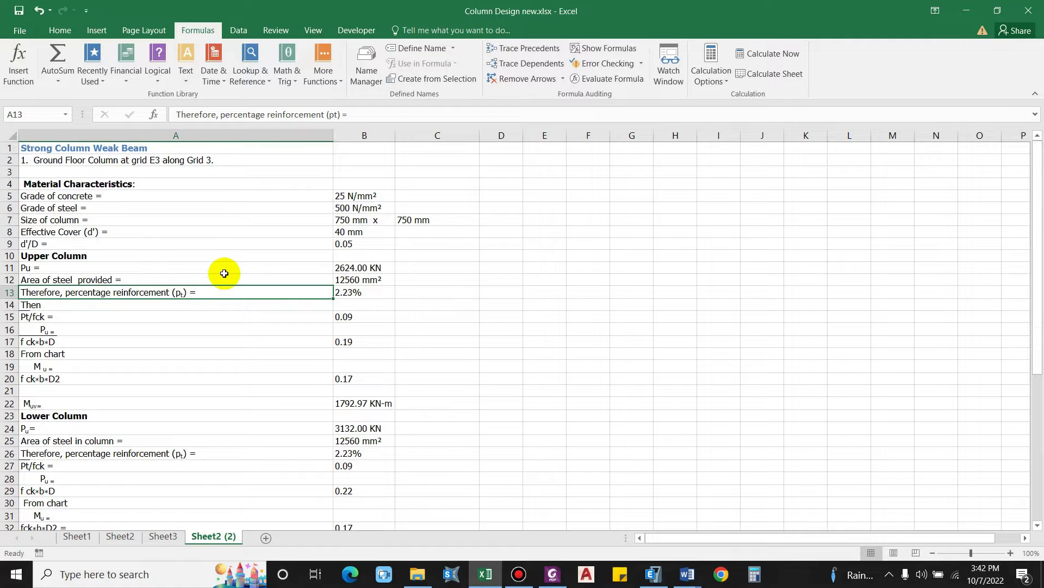
click(170, 540)
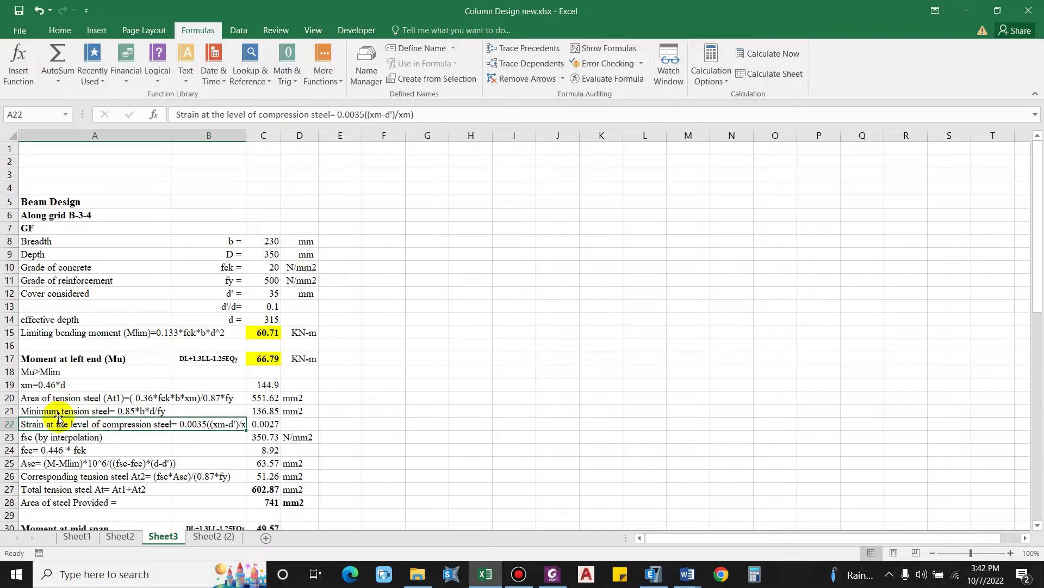
scroll(59, 419, down, 1)
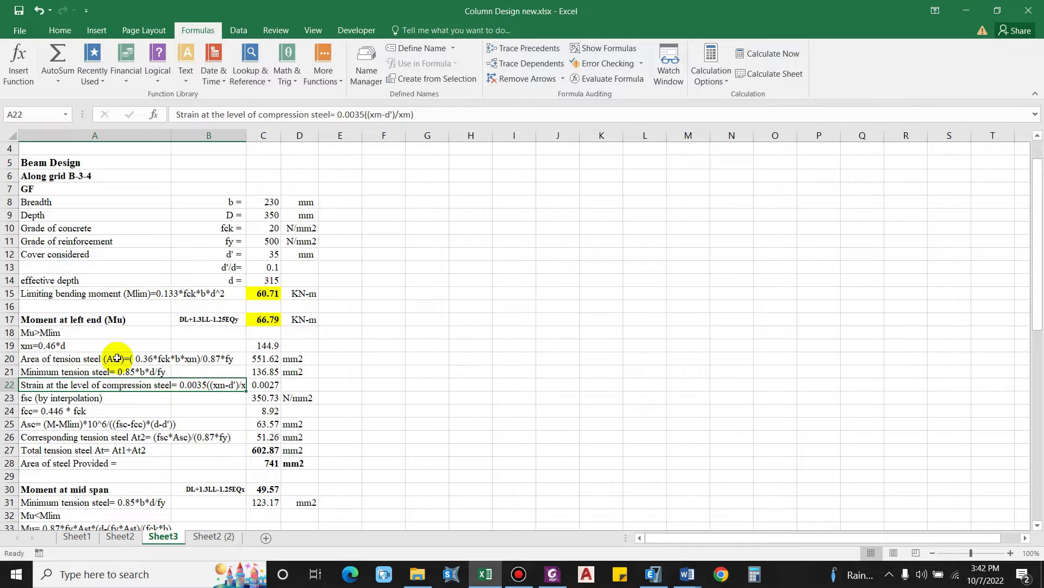
click(121, 537)
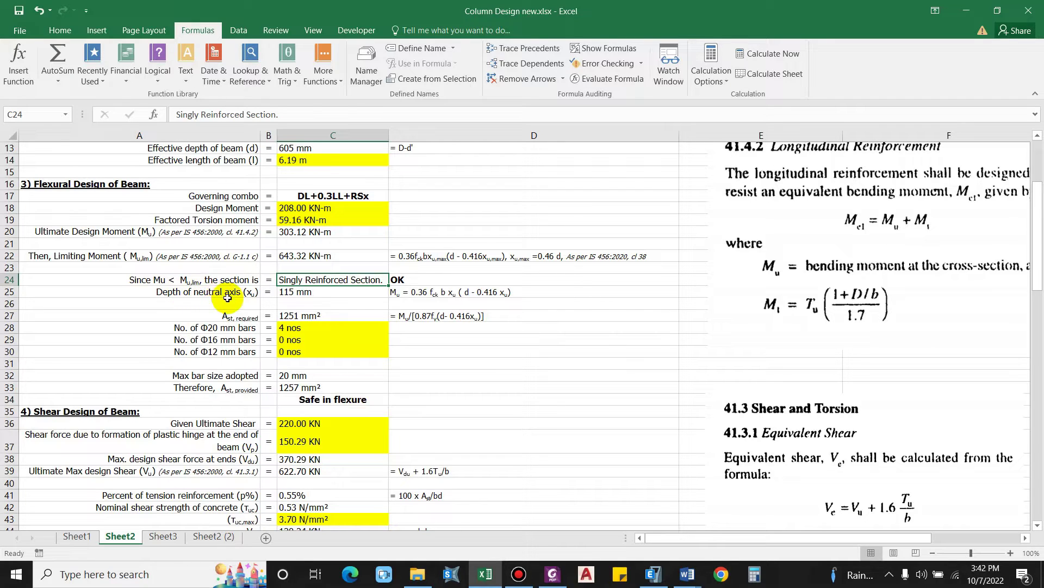
Examine how the depth of neutral axis follows from the ultimate design moment, comparing its written expression with the cell formula
click(185, 303)
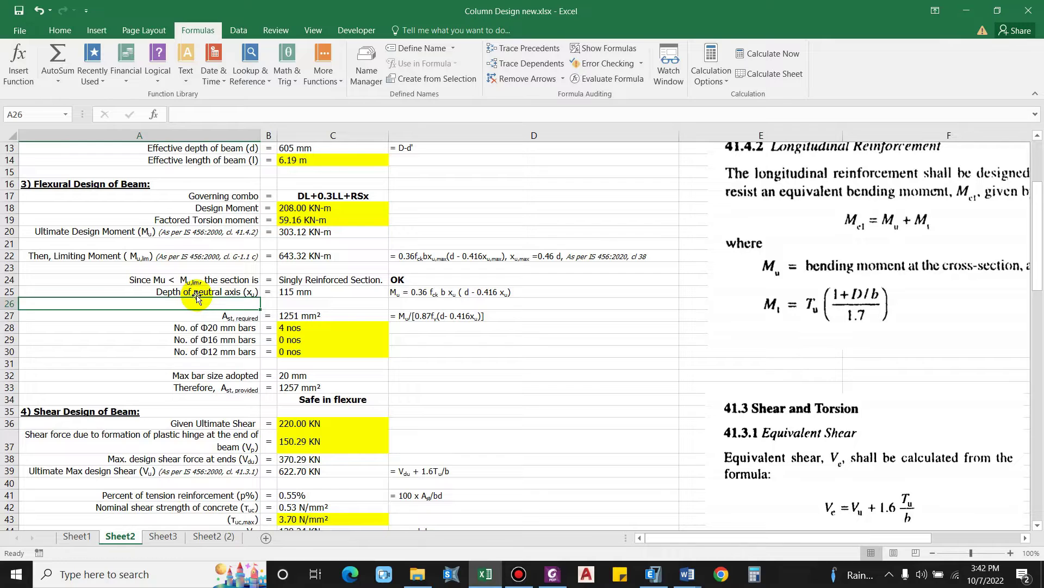
click(532, 261)
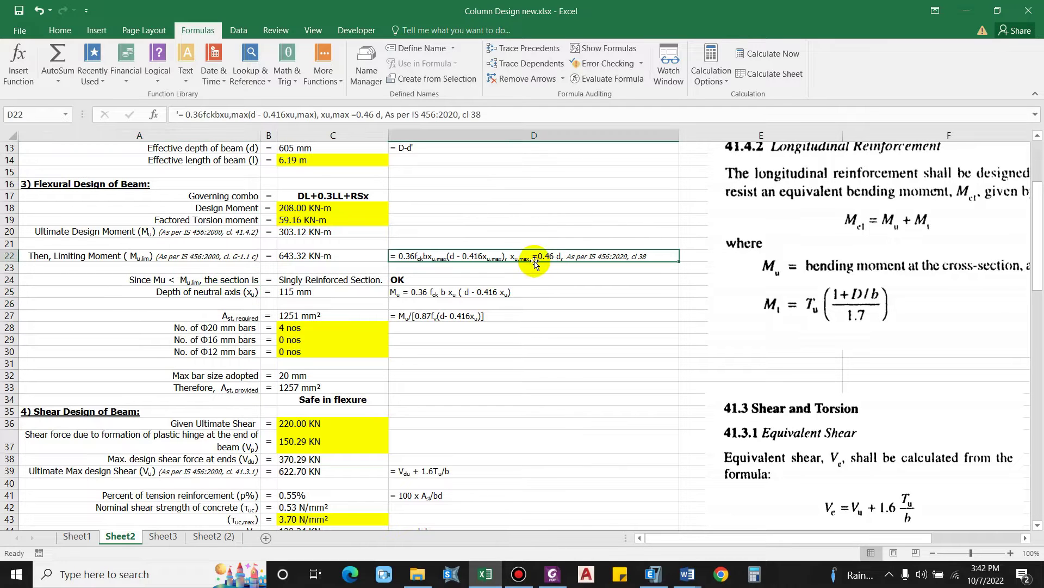
click(221, 294)
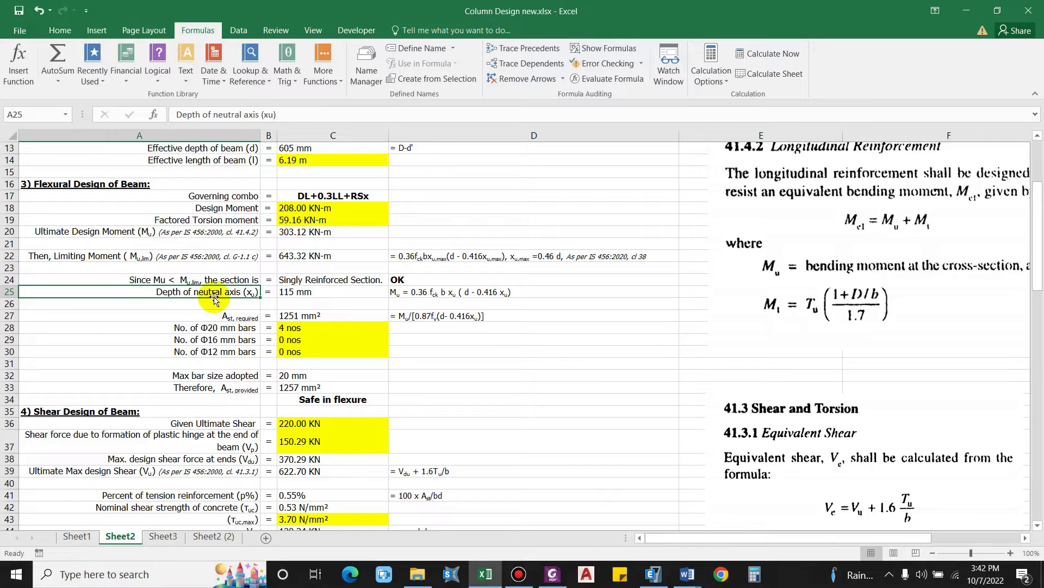
click(289, 233)
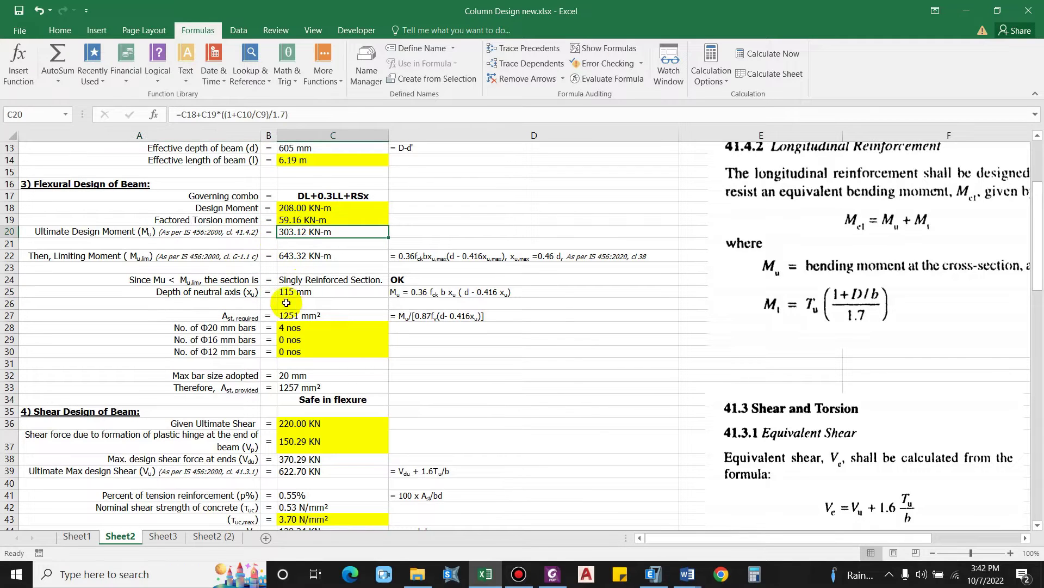
click(421, 293)
click(401, 294)
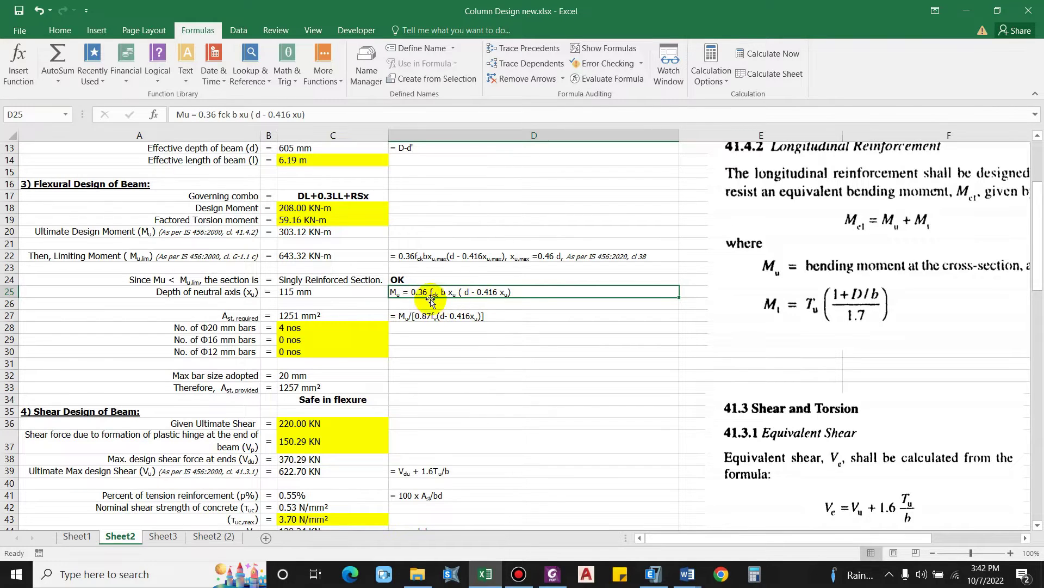
click(357, 293)
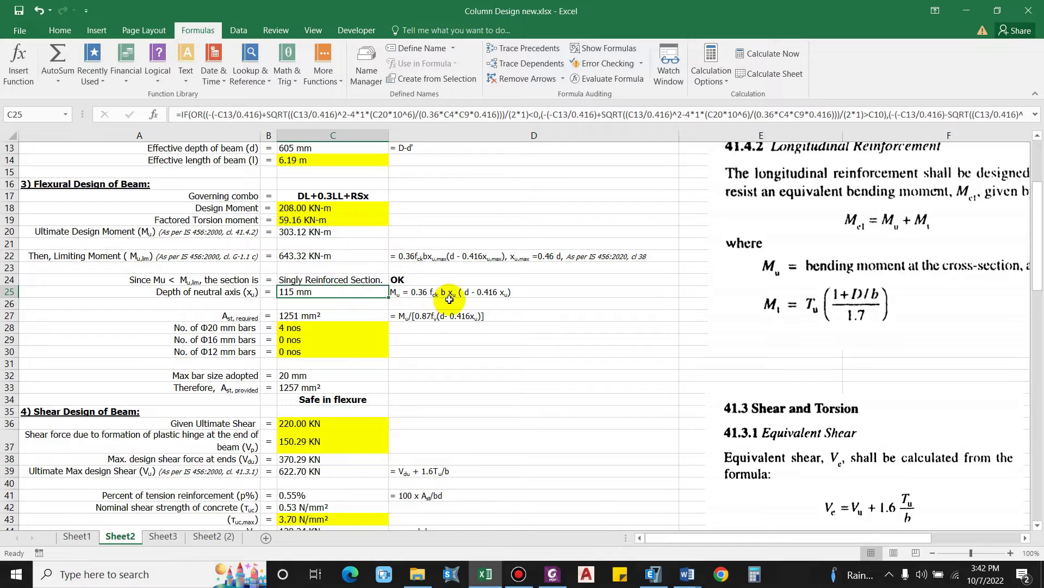
click(506, 301)
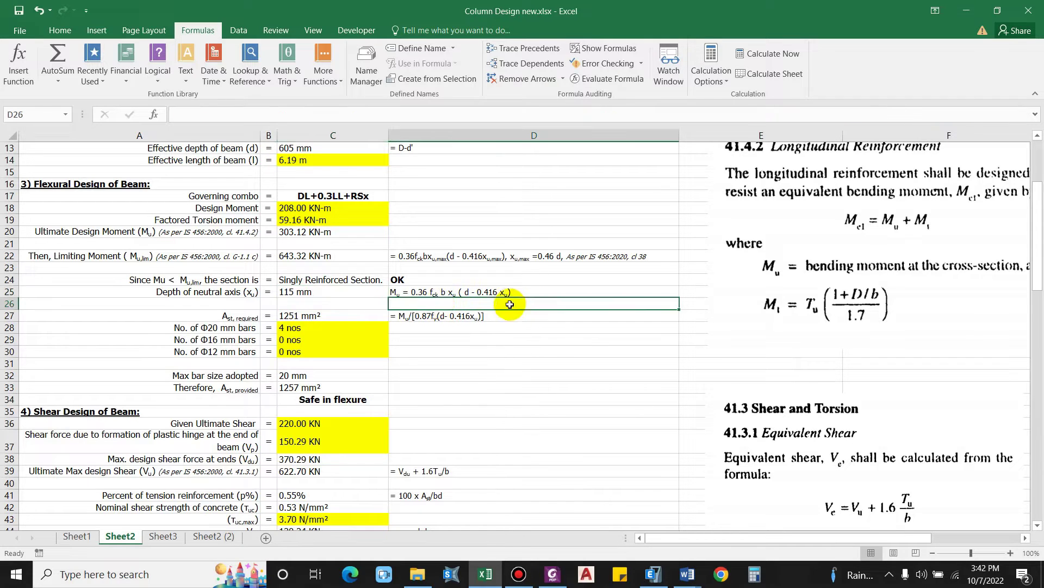
click(328, 293)
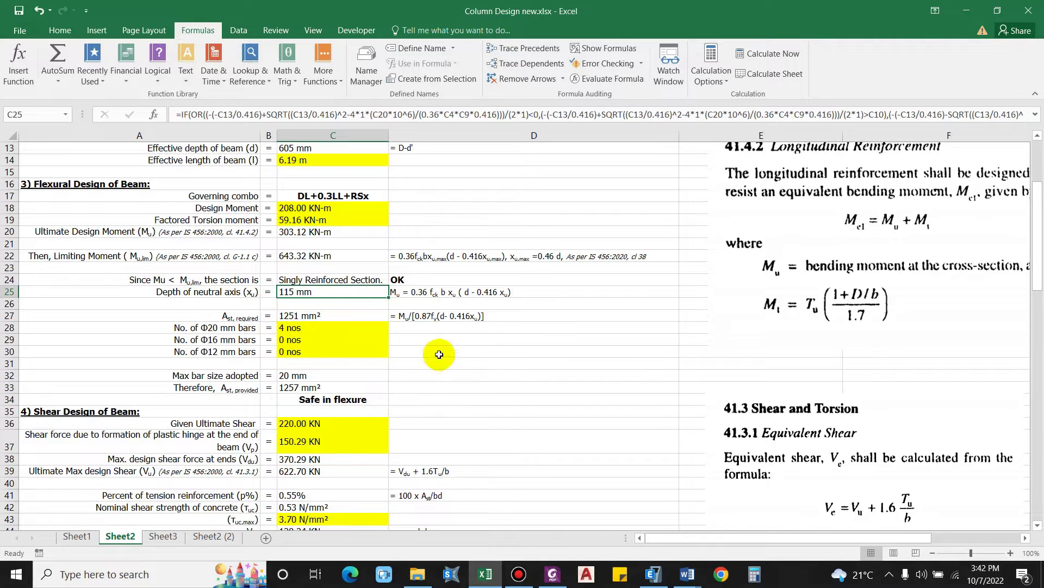
Inspect the required tension steel area's written expression and the cells referenced by its formula, leaving the formula as it is
click(298, 316)
click(228, 320)
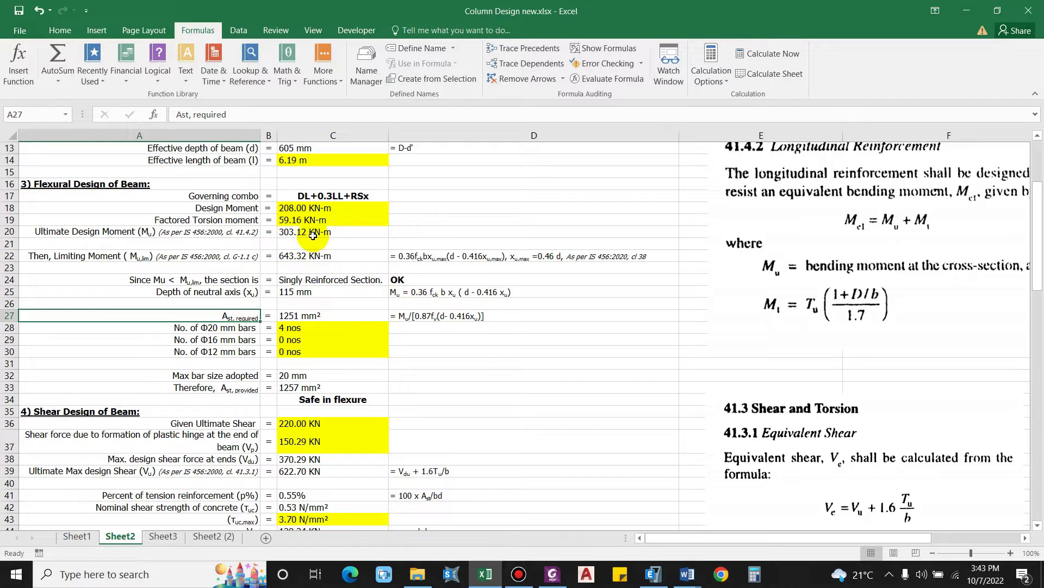
click(441, 318)
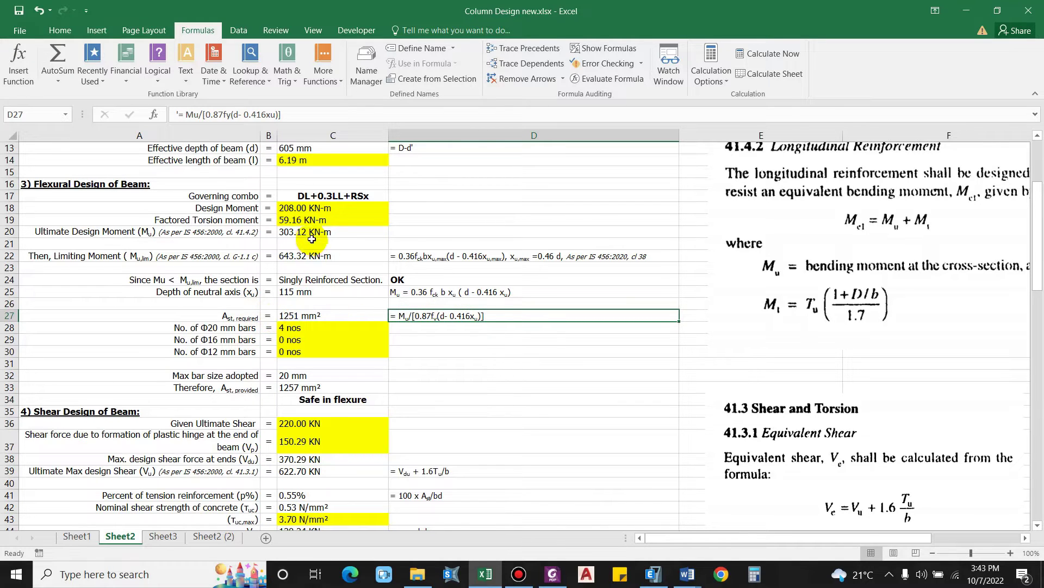
key(Left)
key(F2)
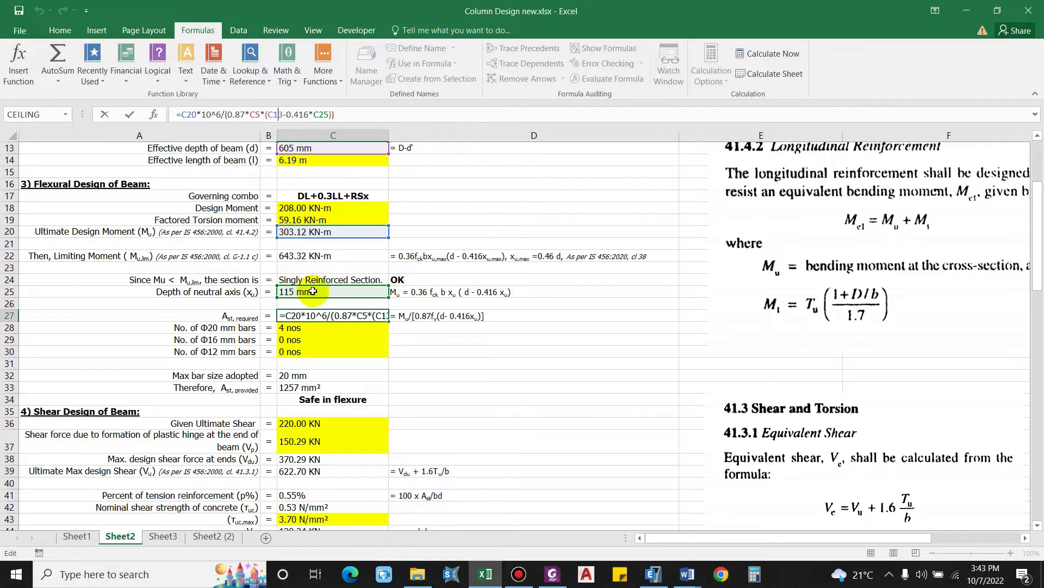
key(Escape)
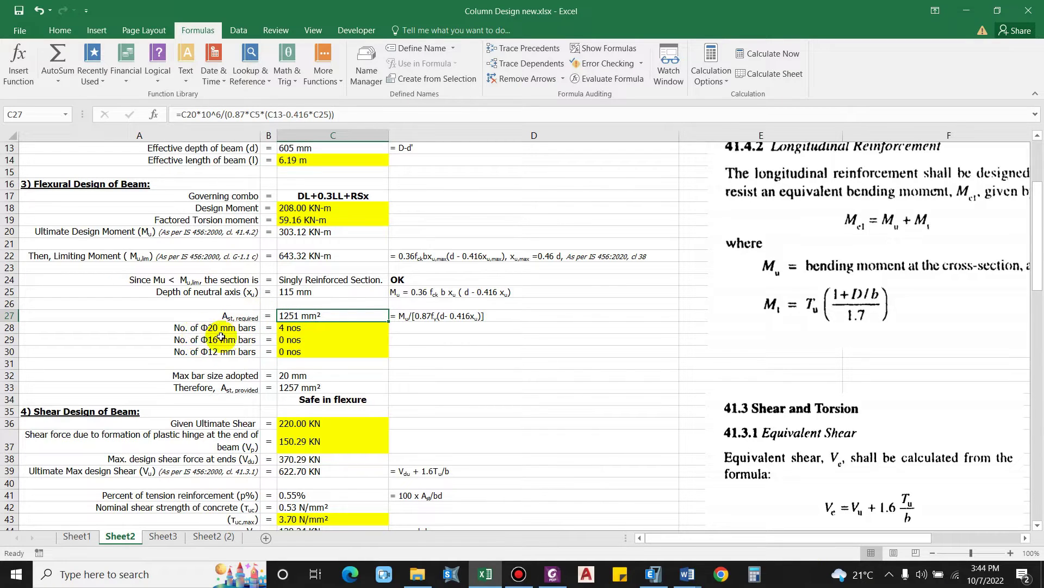
Set the number of 20 mm bars to 5 and check the flexural safety result against the provided steel area
drag(174, 348, 194, 327)
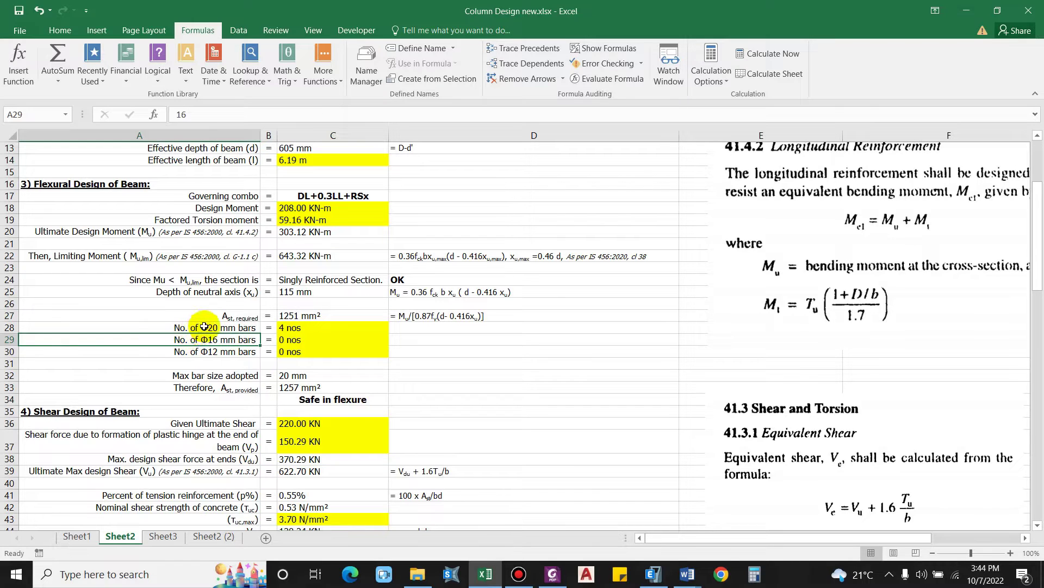
click(214, 329)
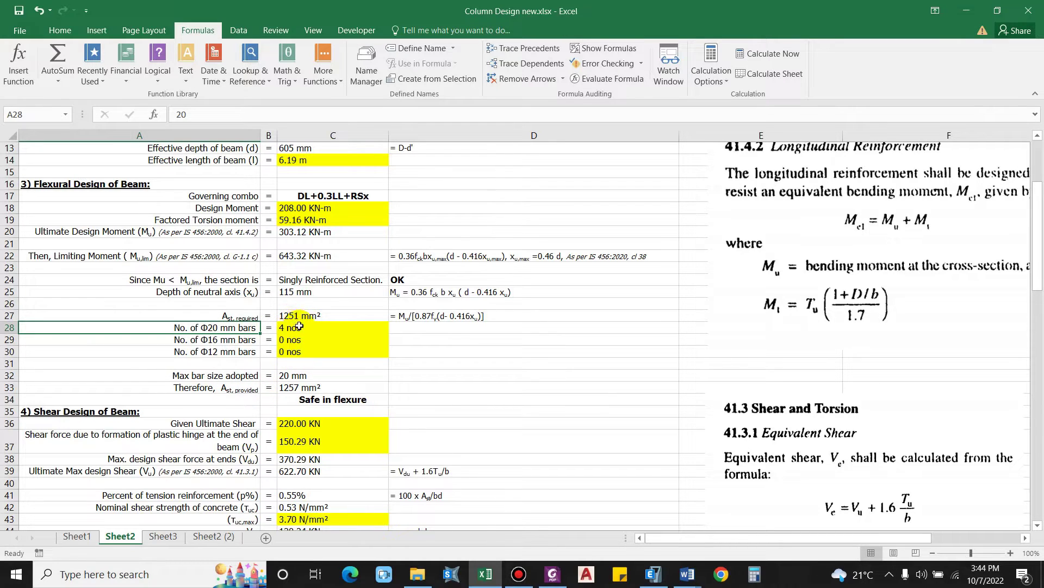
click(305, 388)
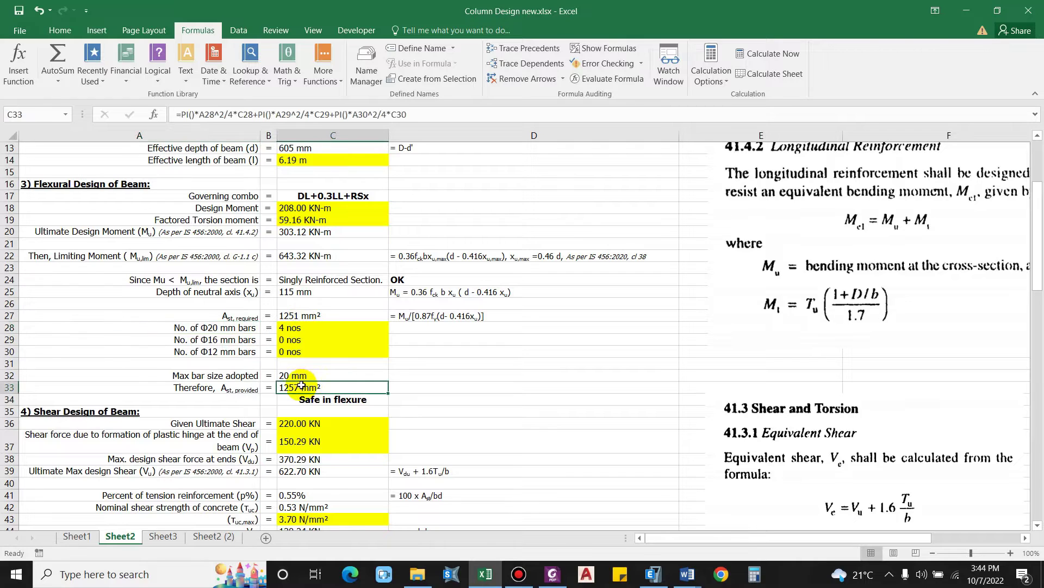
click(309, 327)
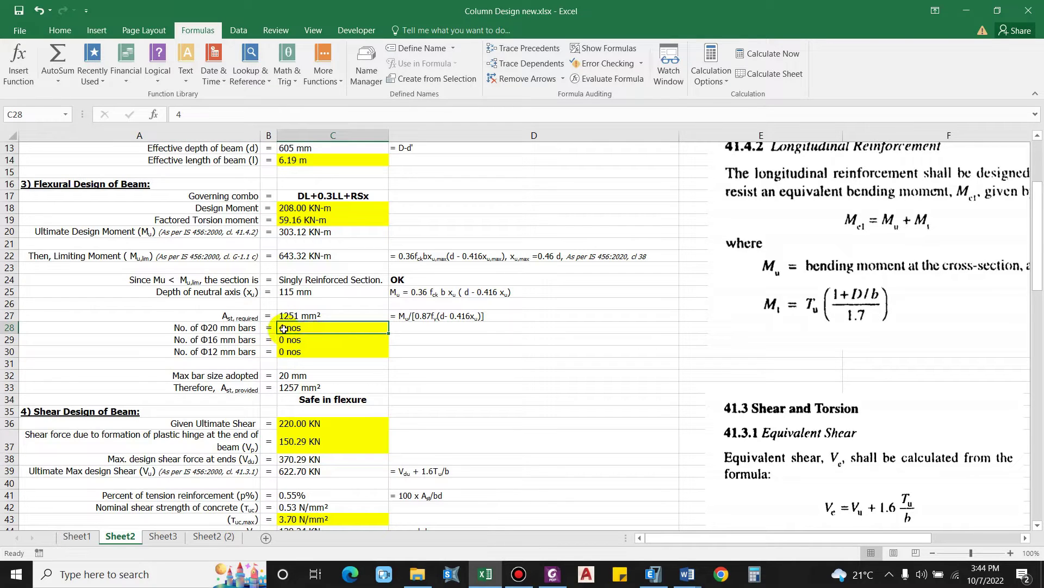
text(5)
key(Return)
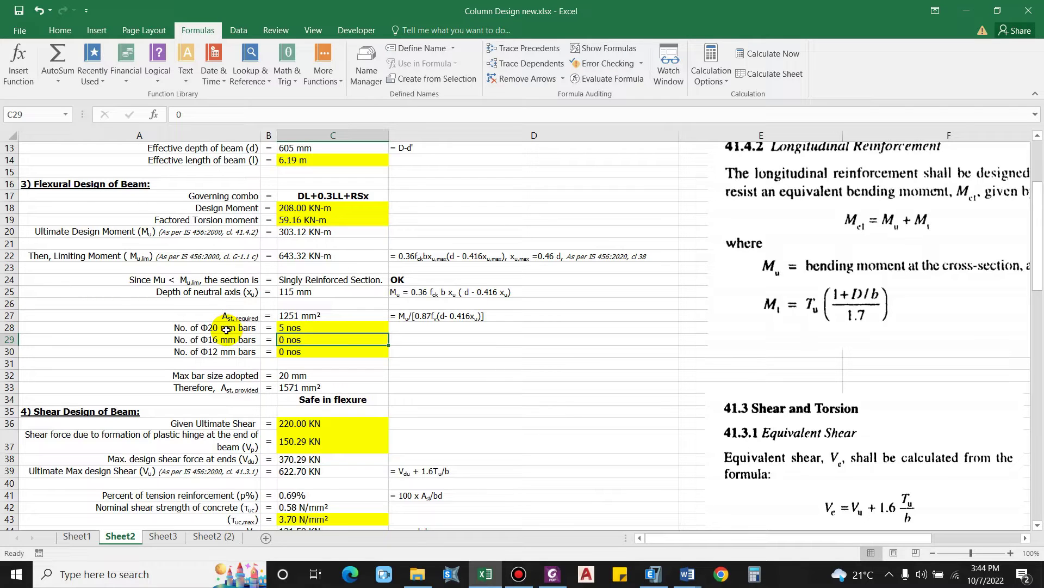
click(300, 399)
scroll(245, 326, down, 1)
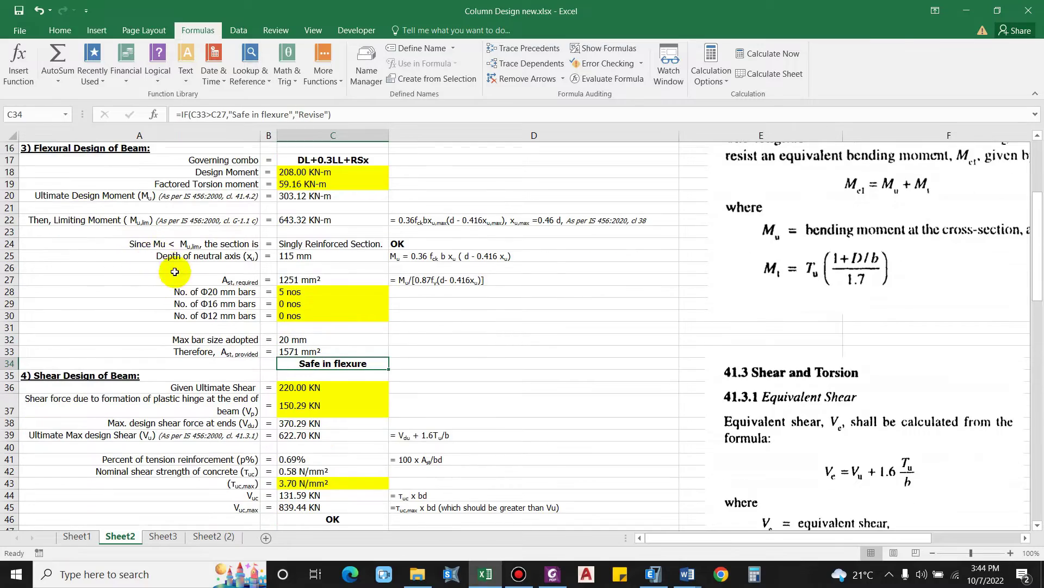
Examine the shear design section from the given ultimate shear onward, alongside the clause 41.3.1 equivalent shear reference
scroll(164, 266, down, 1)
click(89, 340)
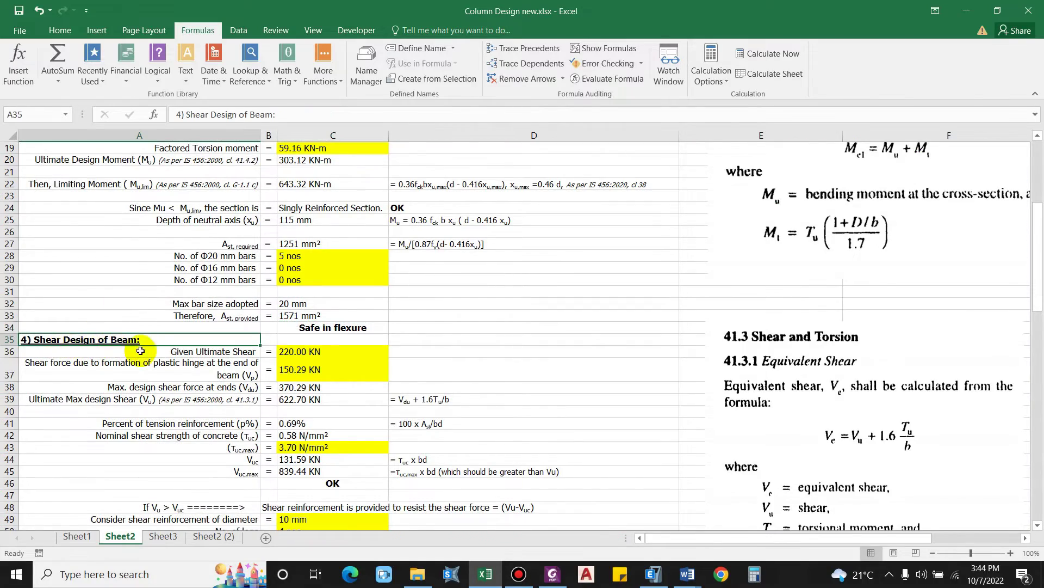
scroll(729, 269, down, 2)
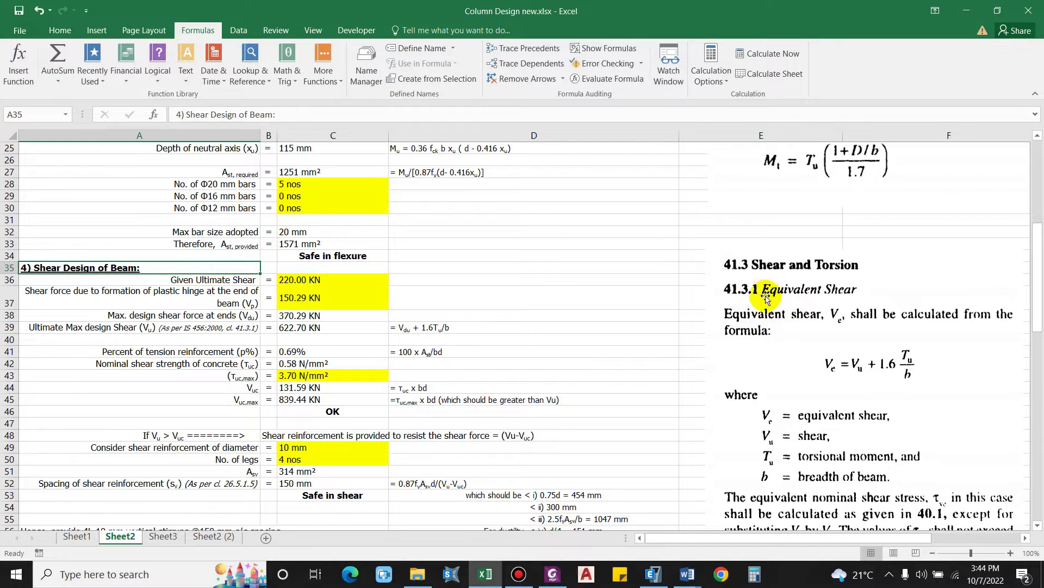
scroll(783, 255, down, 1)
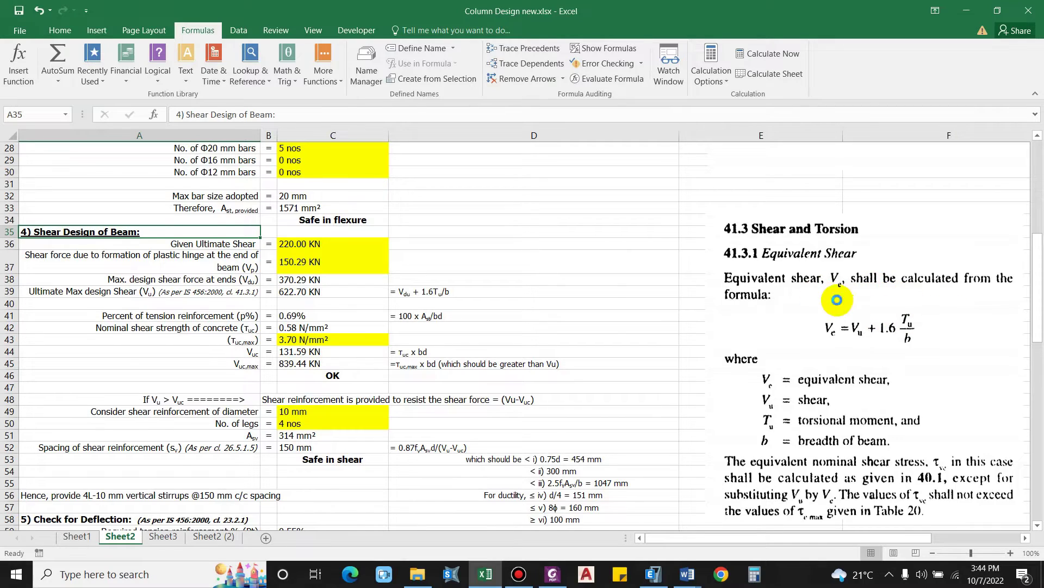
scroll(849, 296, down, 1)
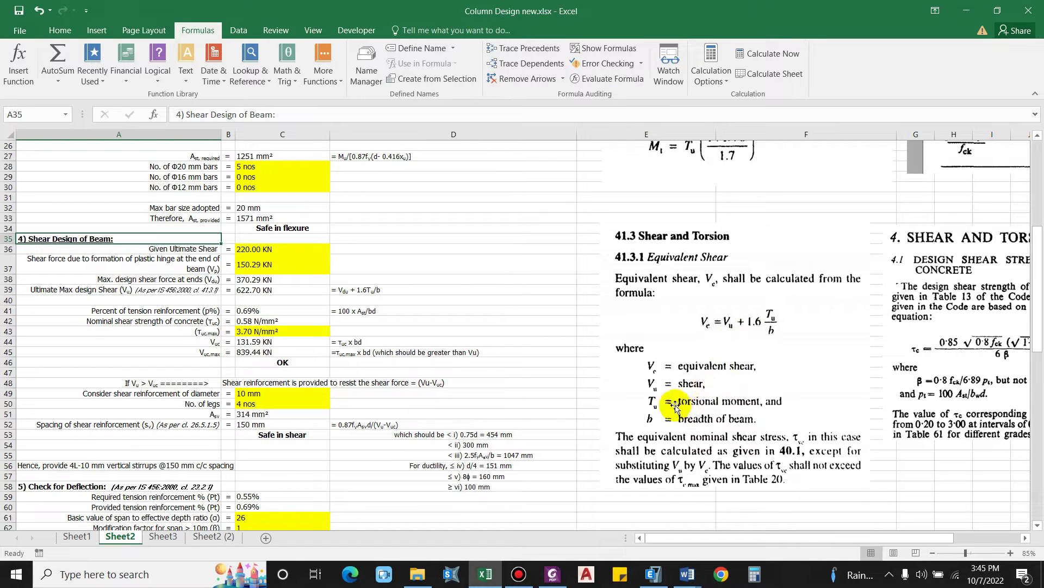
click(116, 251)
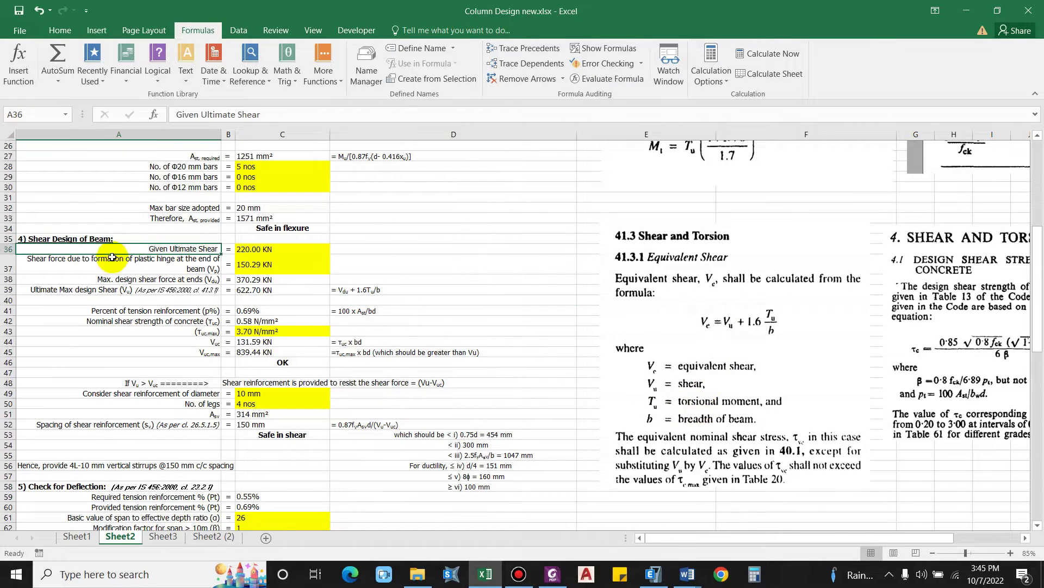
scroll(423, 345, up, 1)
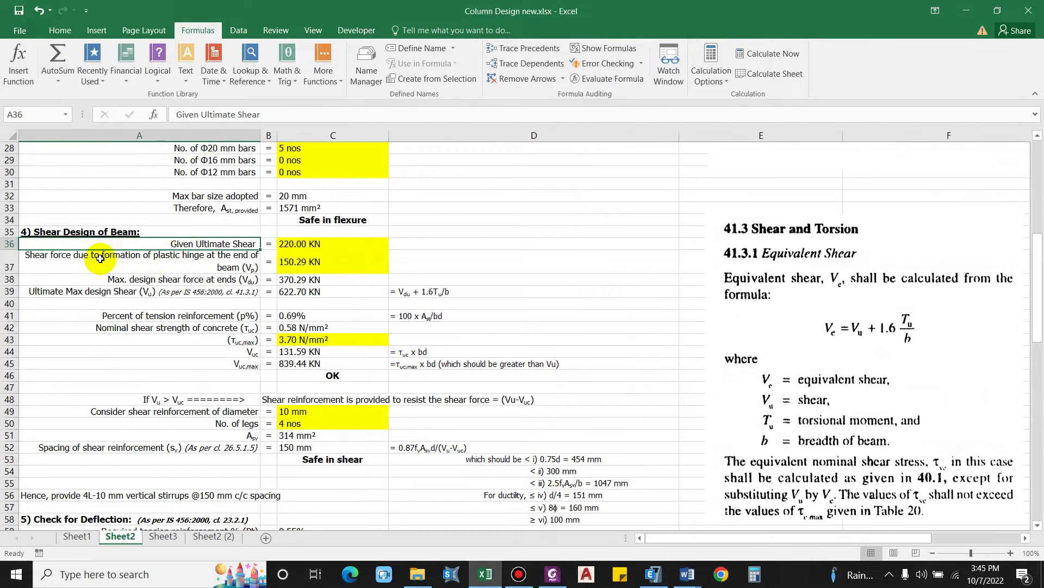
Switch to the Word report and check the factored shear in its shear force and reinforcement table against the given ultimate shear
click(689, 574)
scroll(702, 267, down, 1)
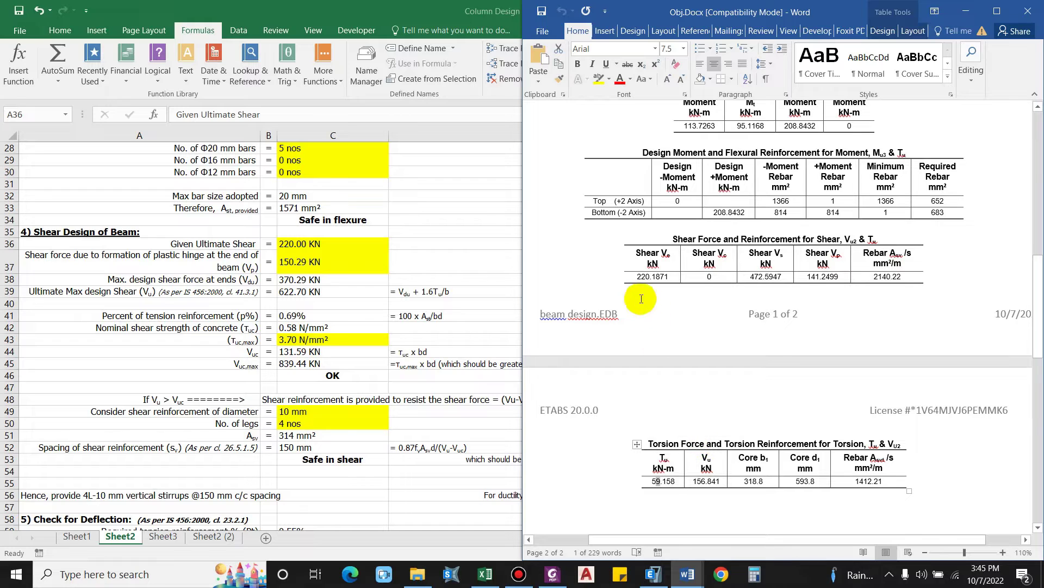
click(647, 276)
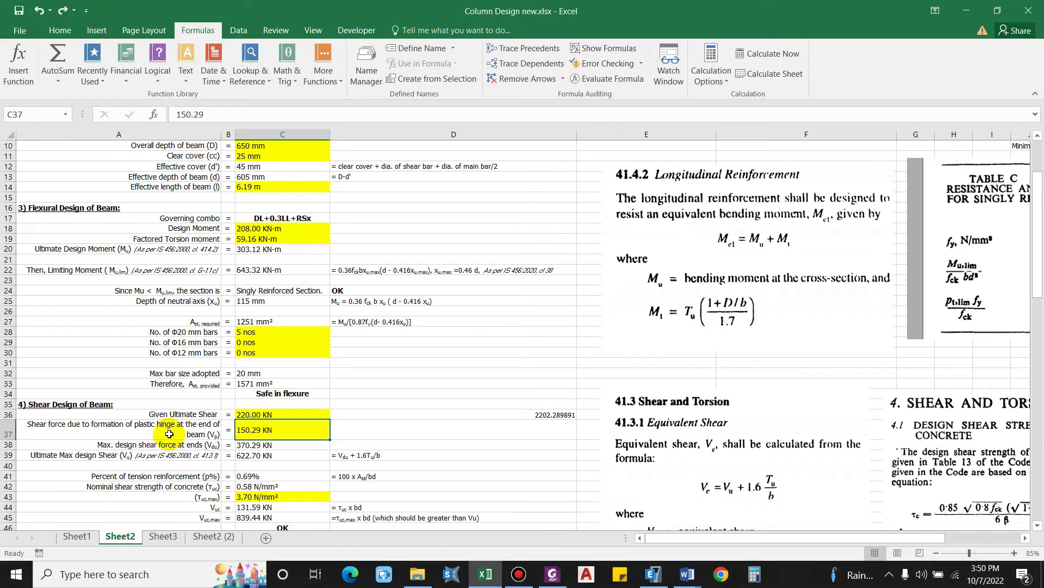
Set the shear force due to plastic hinge formation to 141 KN, taken from the Word report's shear table
mouse_move(688, 573)
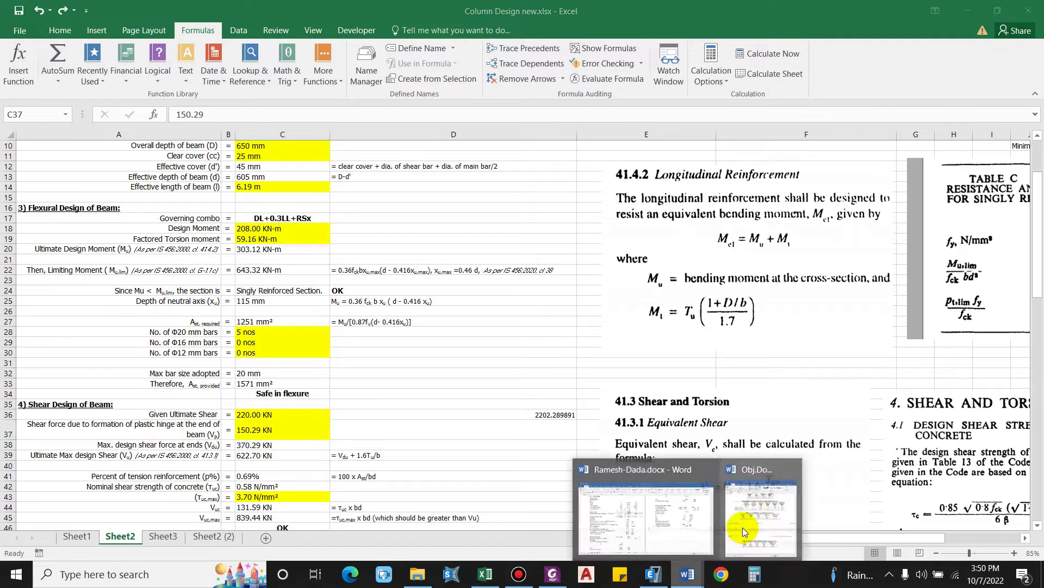
click(843, 517)
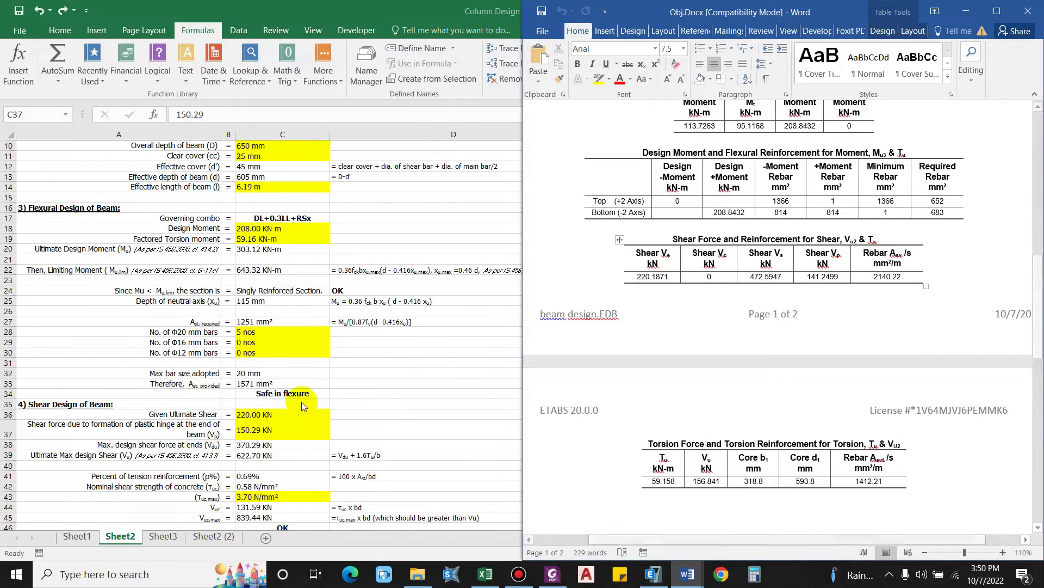
click(263, 427)
text(141)
key(Return)
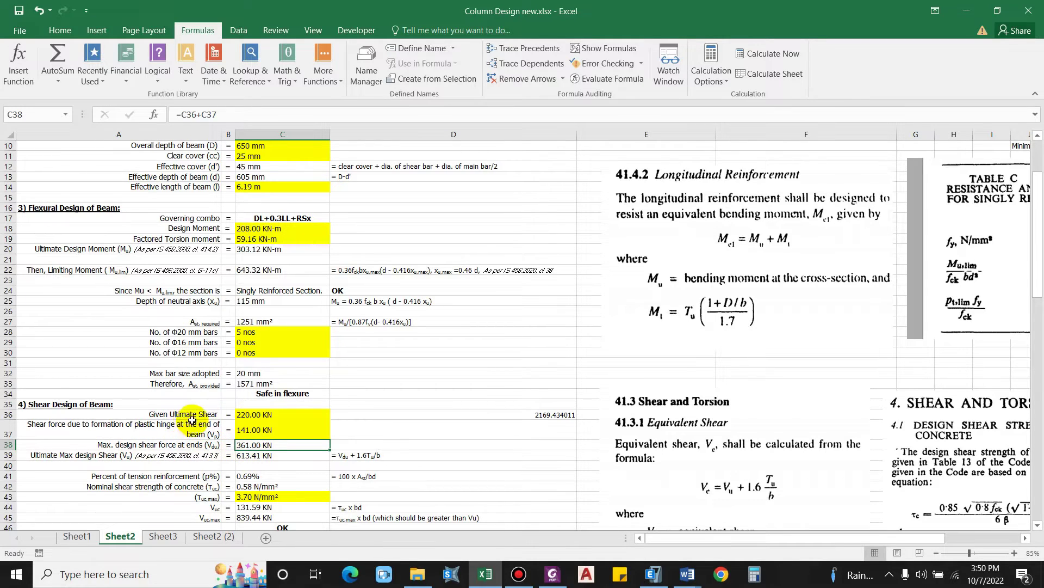
Inspect the formulas for the maximum design shear force at the ends and the ultimate maximum design shear, leaving both as they are
double_click(262, 447)
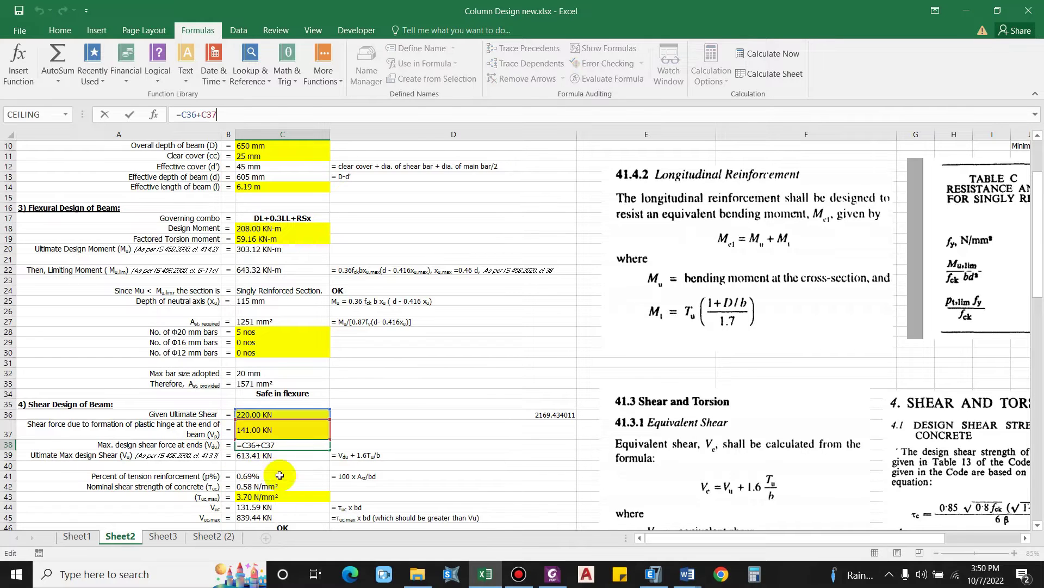
key(ctrl+Return)
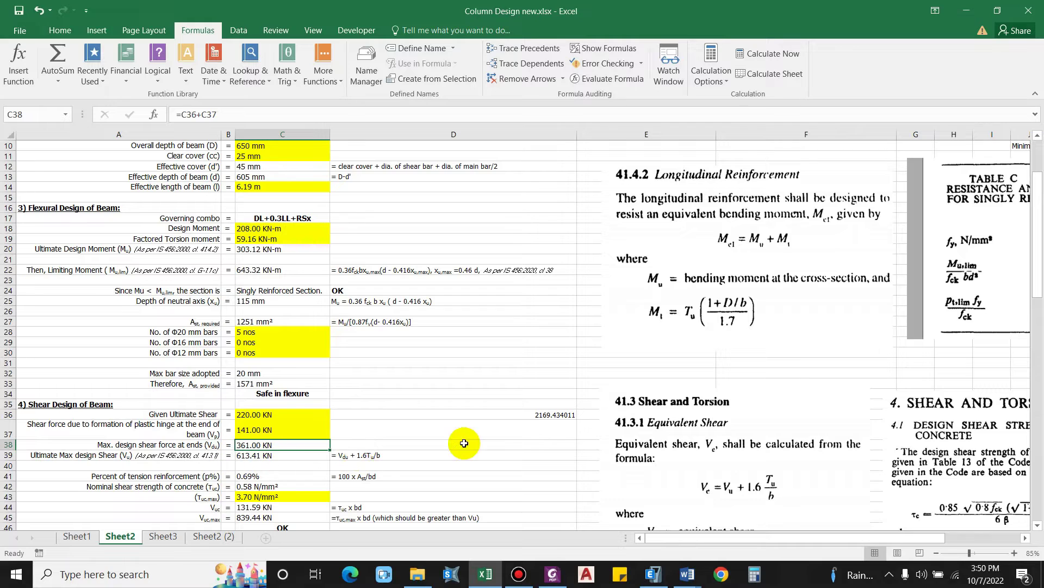
click(467, 465)
scroll(361, 464, down, 3)
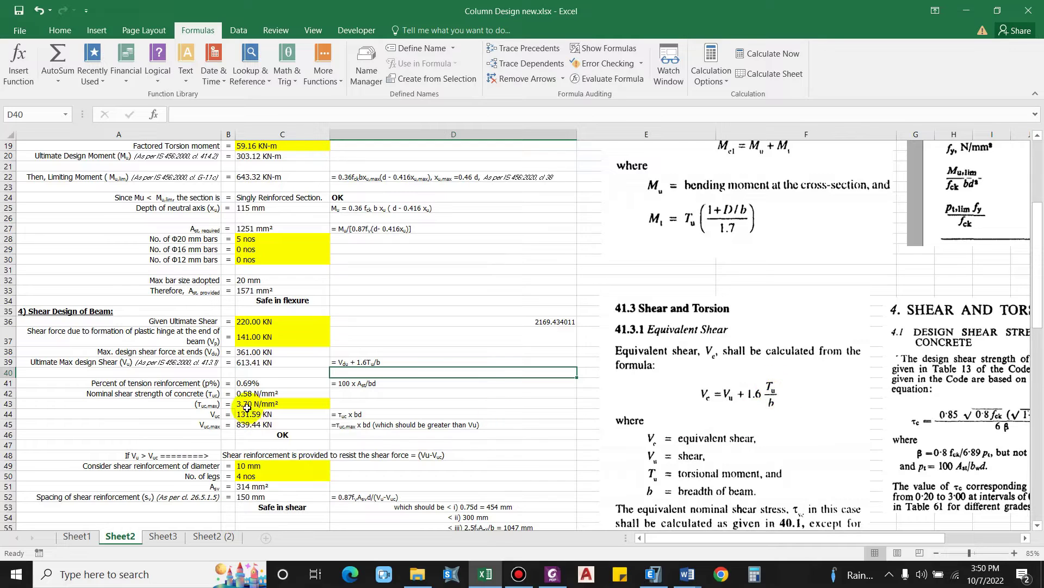
click(249, 366)
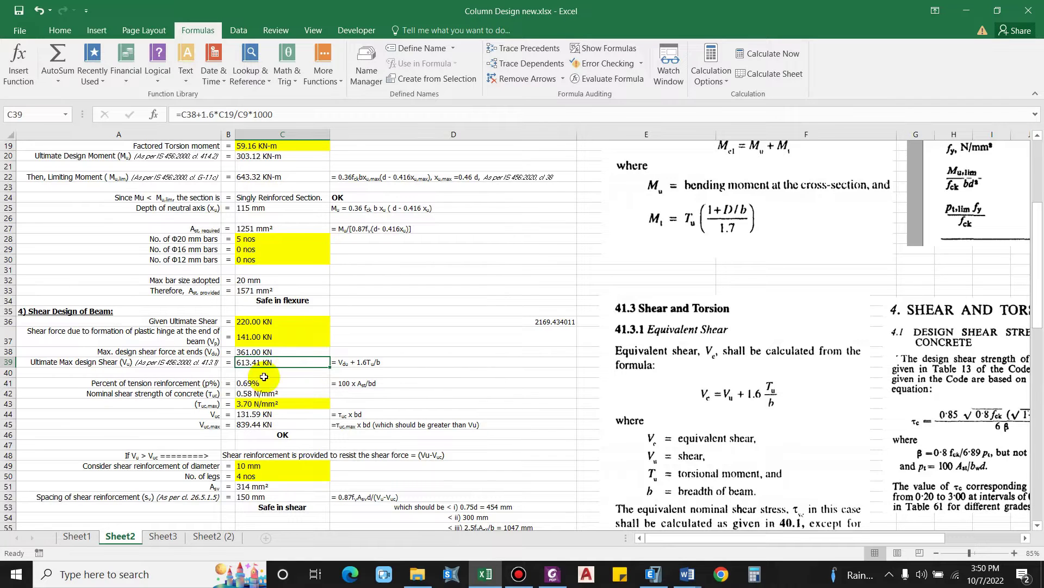
click(490, 322)
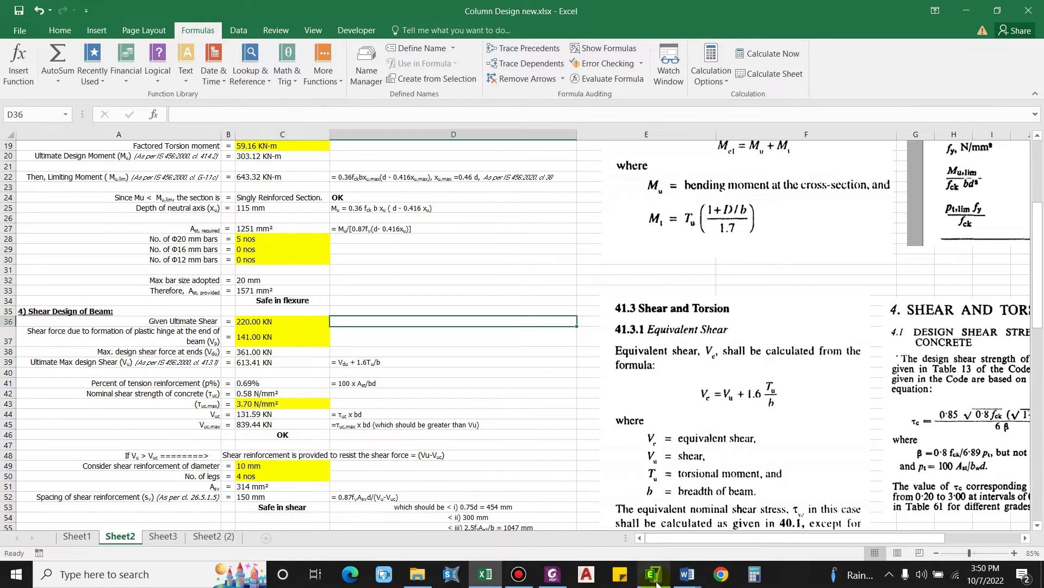
Check the required shear rebar per metre in the Word report's shear table, then return to the Excel sheet
click(871, 544)
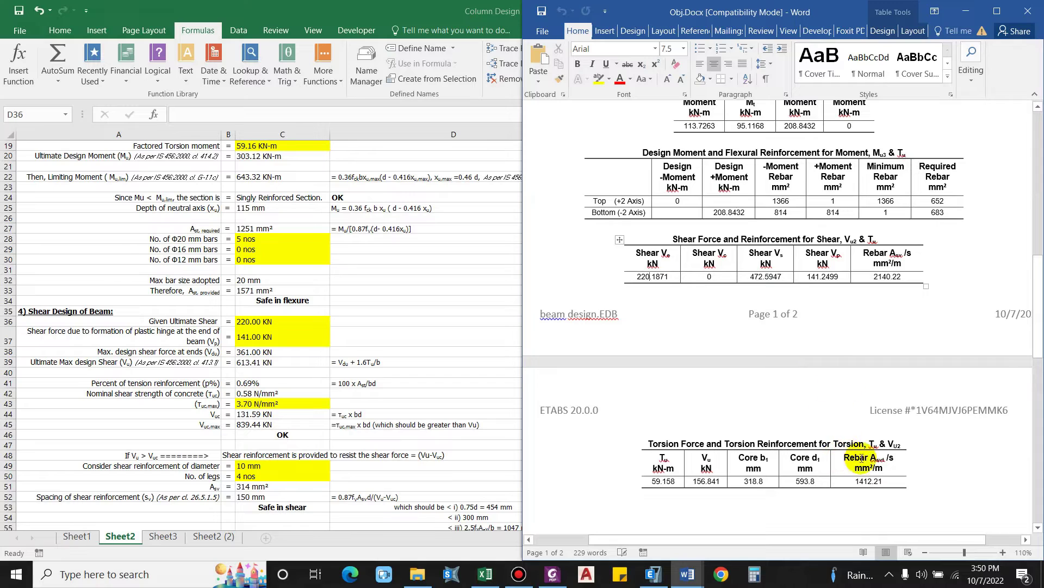
click(883, 263)
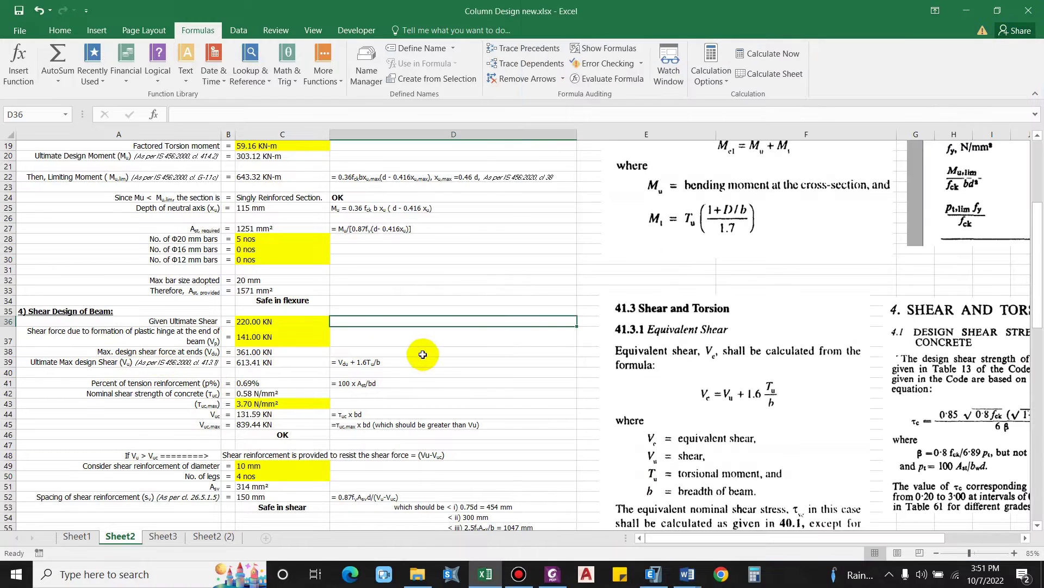
key(super+Up)
Insert a row below the ultimate maximum design shear, labelled "Required shear reinforcement" with an equals sign beside it
click(93, 372)
key(alt+i)
text(rR)
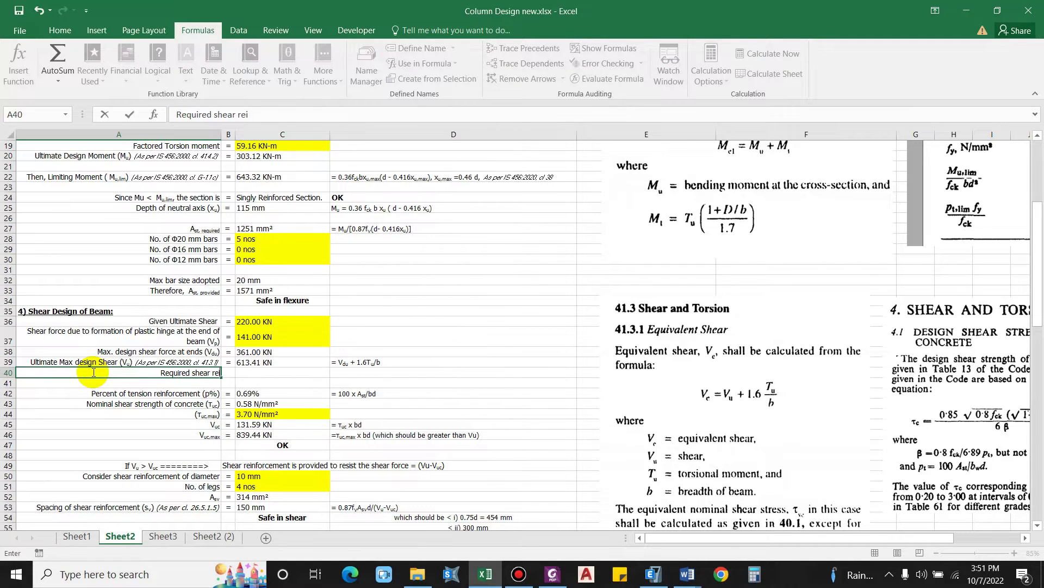
text(equired shear reinforcement)
key(Tab)
text(=)
key(Tab)
Enter the required shear reinforcement formula =(C39*1000)/(0.87*C5*C10)*1000, referencing ultimate shear, steel grade and overall beam depth
text(=)
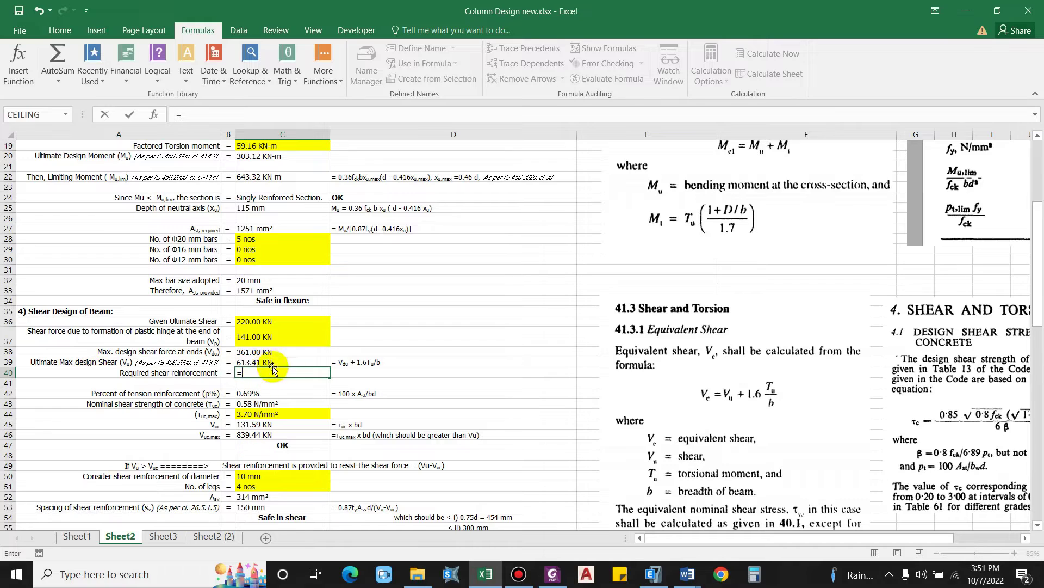
click(258, 362)
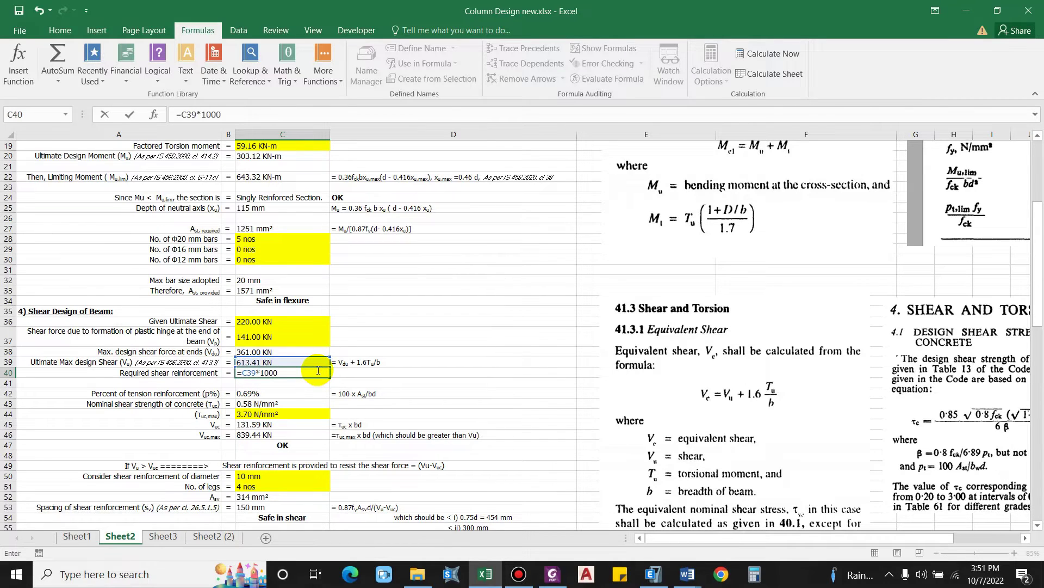
text(*1000))
click(181, 115)
text(()
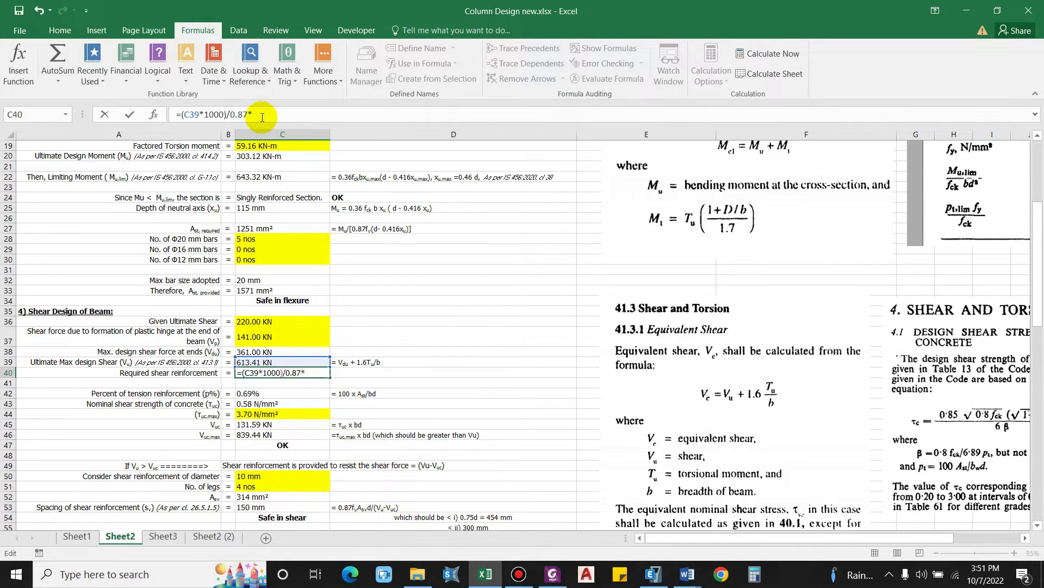
click(233, 114)
text(()
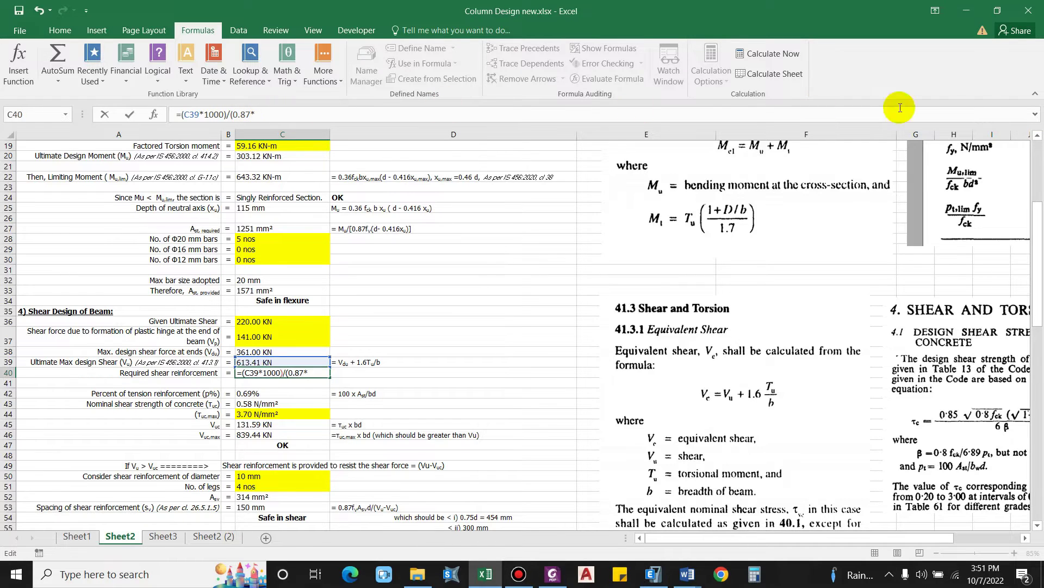
drag(1038, 205, 1018, 158)
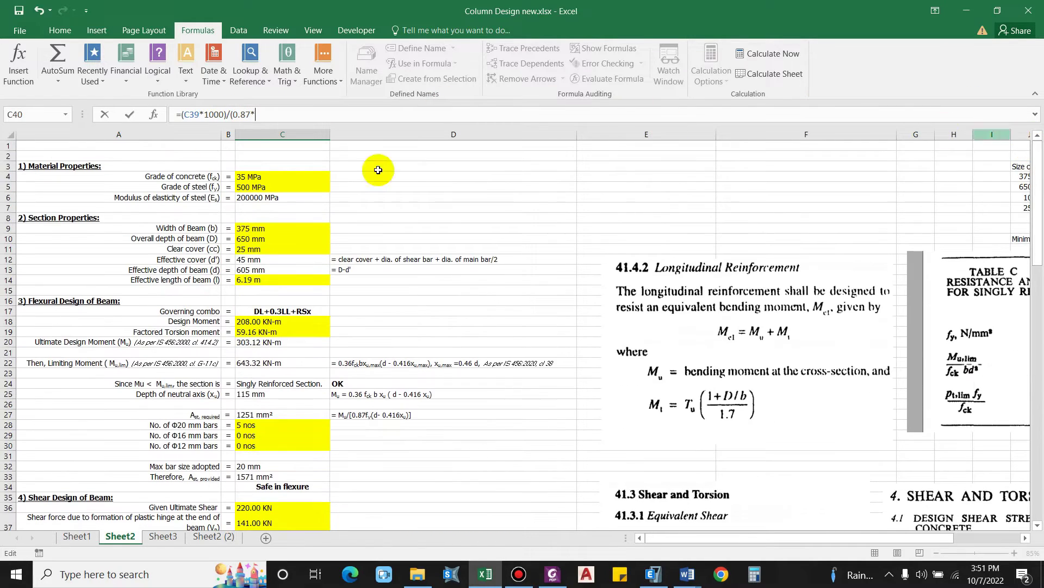
click(268, 187)
text(*)
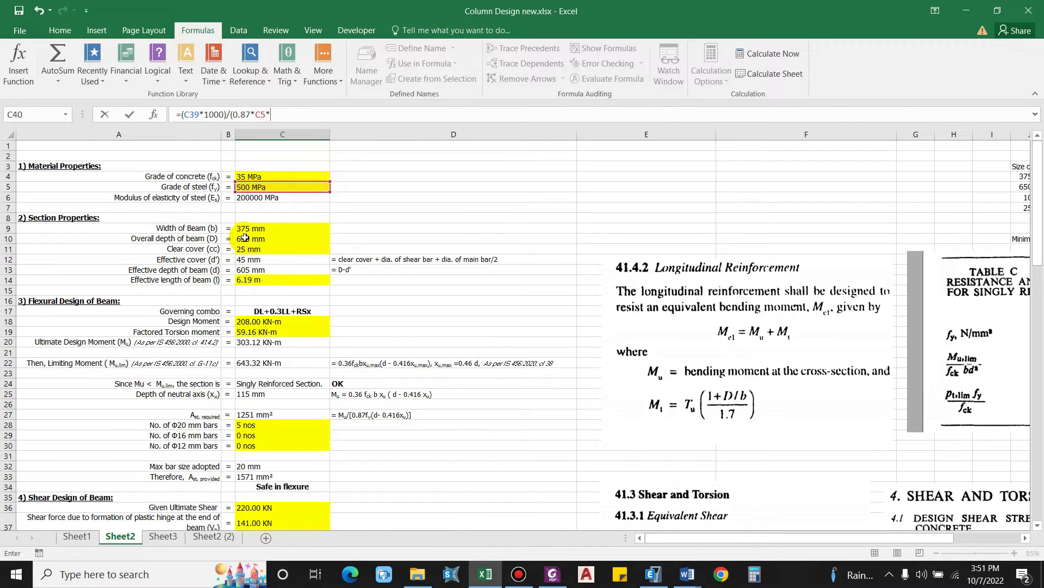
click(247, 237)
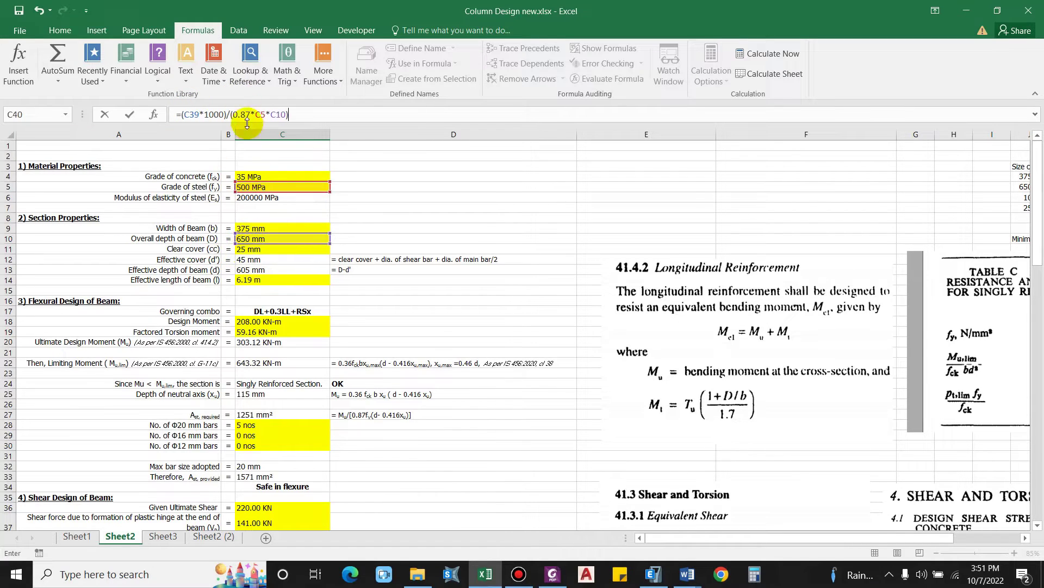
click(294, 115)
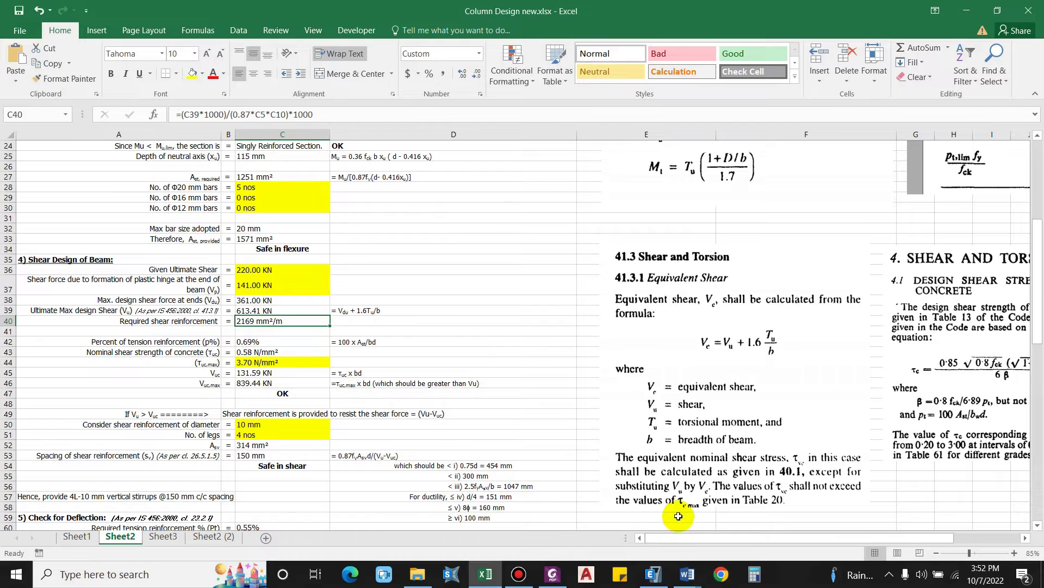
Examine the percent of tension reinforcement row and the concrete shear strengths in Table 19 of the IS 456:2000 PDF
scroll(259, 256, down, 2)
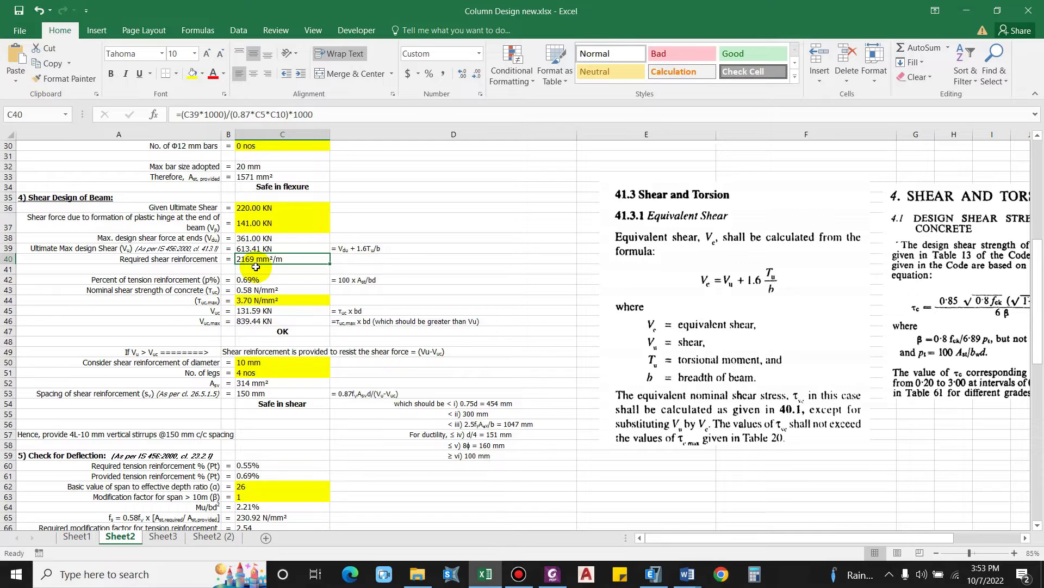
click(140, 279)
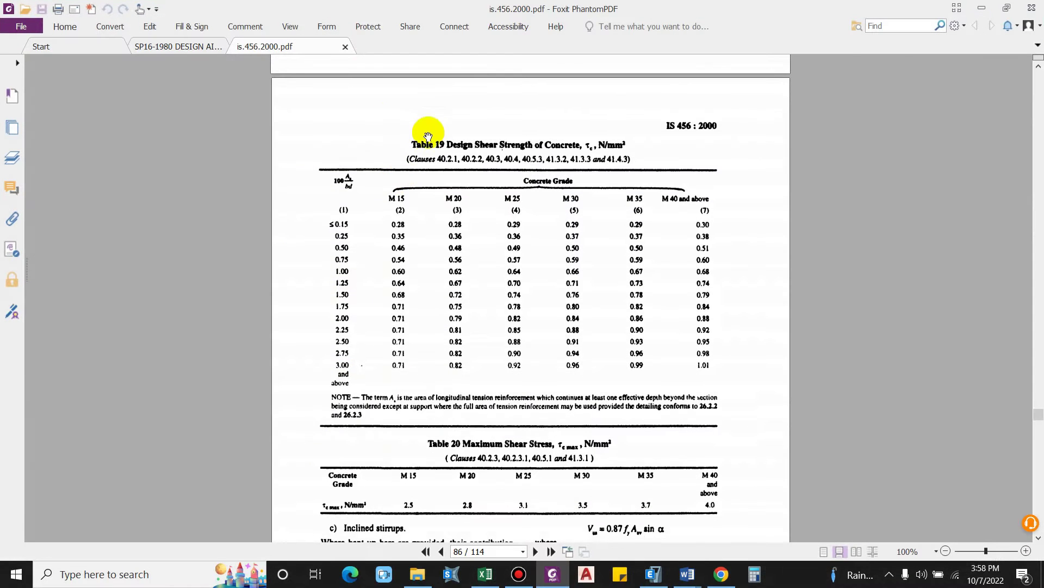
scroll(428, 136, up, 2)
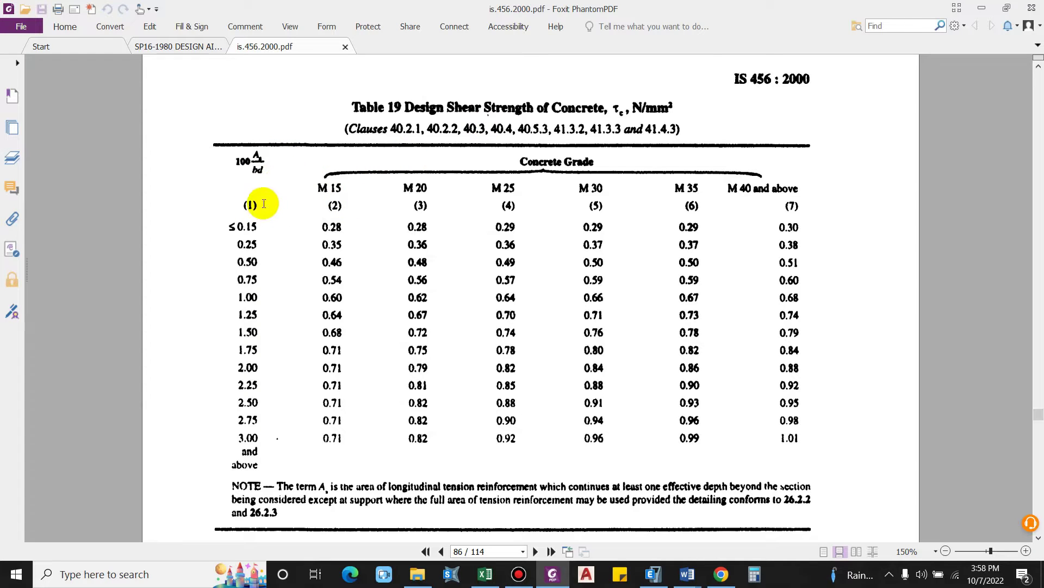
click(485, 574)
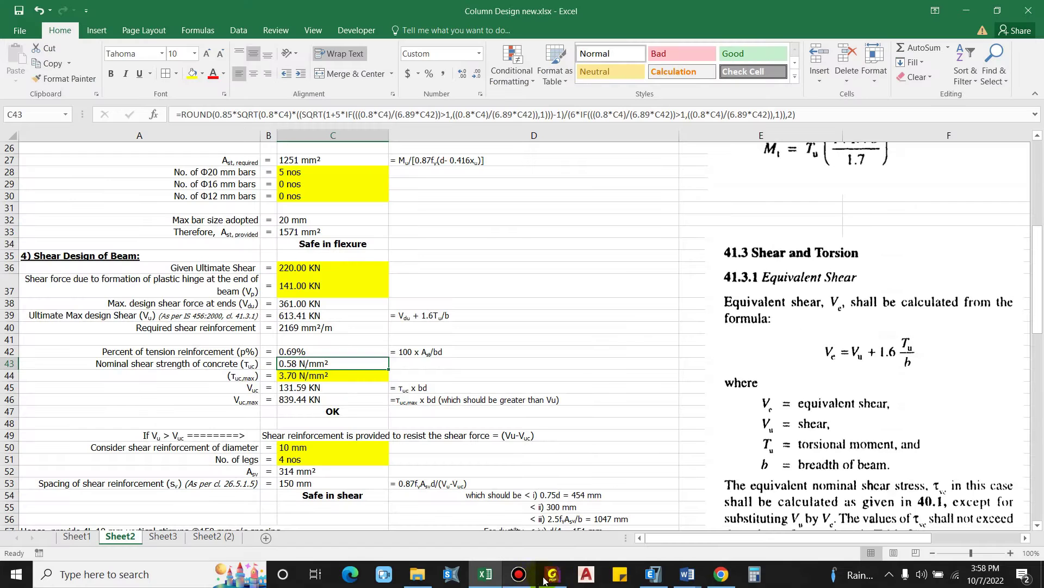
Compare the nominal shear strength of concrete formula with the clause 4.1 design shear strength equation pasted in the sheet
scroll(574, 366, down, 1)
scroll(429, 361, down, 1)
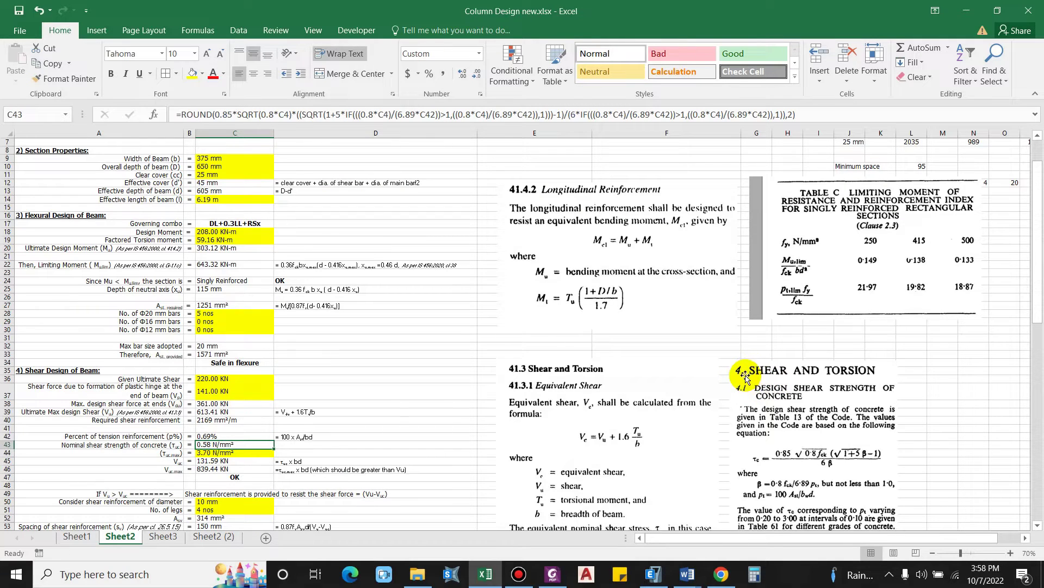
scroll(827, 375, down, 2)
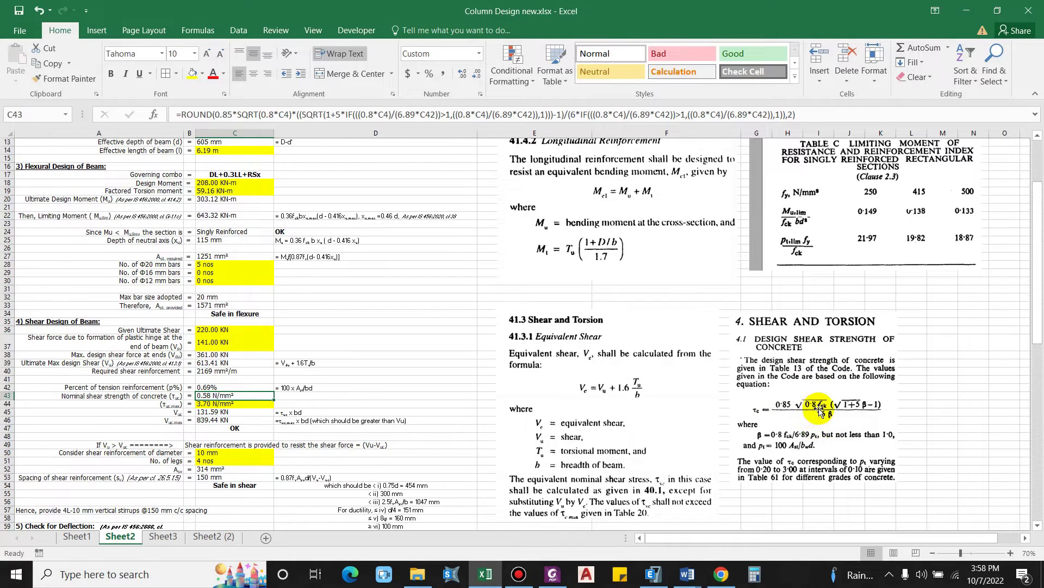
scroll(820, 412, up, 1)
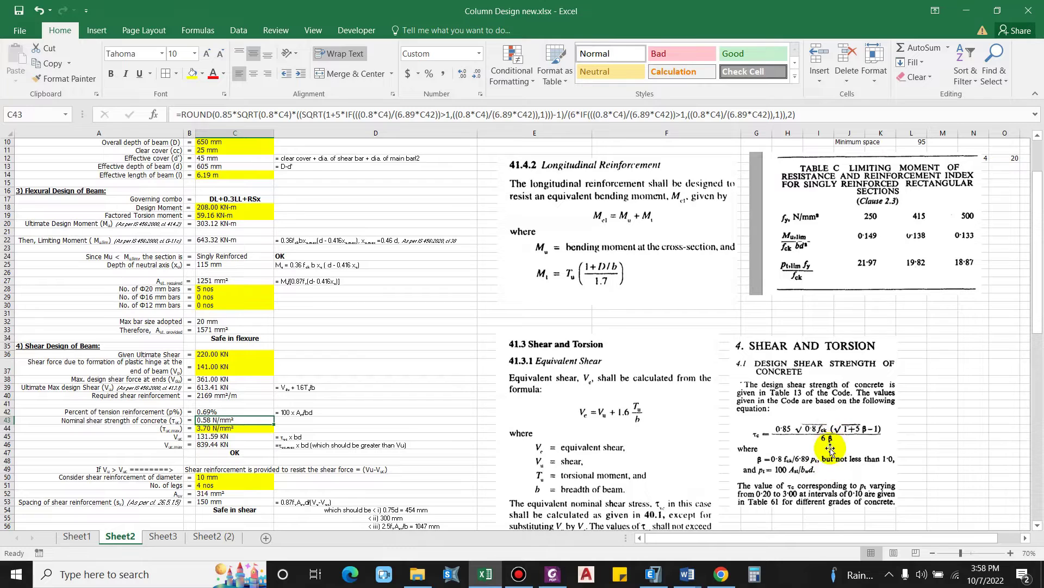
scroll(828, 439, down, 1)
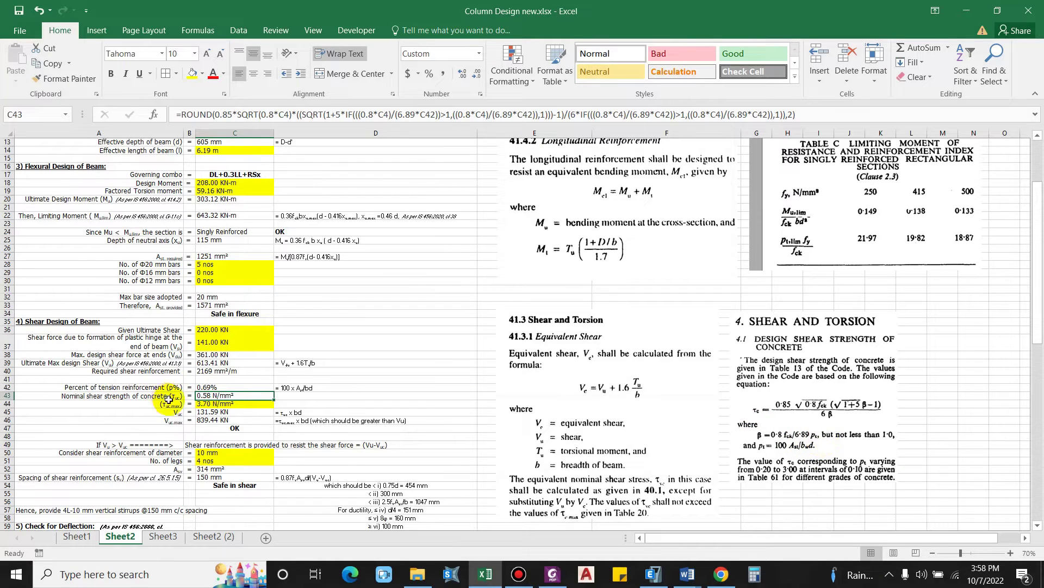
scroll(100, 395, up, 2)
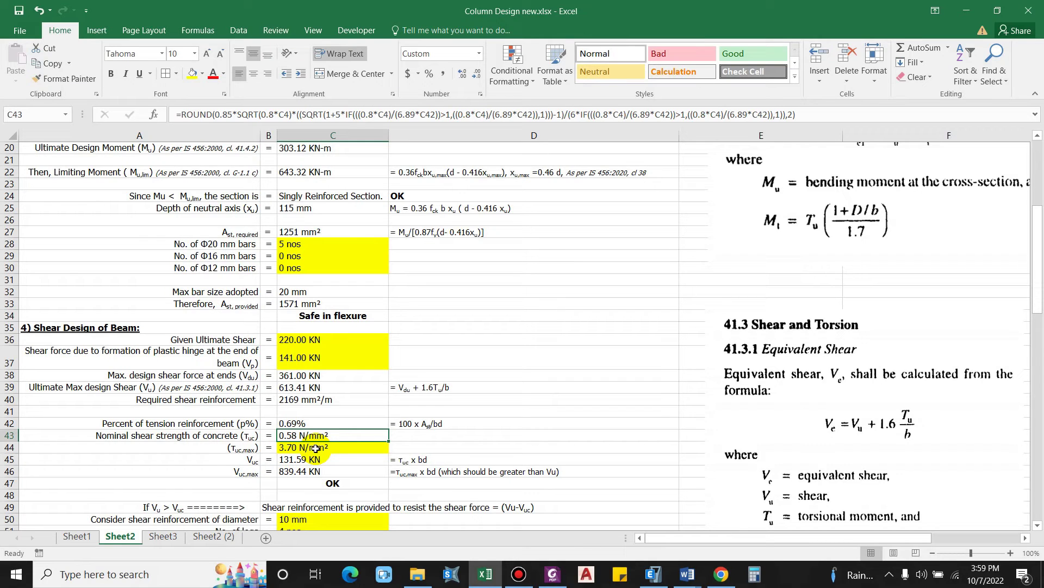
Check the tension reinforcement percentage formula and look up its matching row in Table 19 of the IS 456:2000 PDF
key(Up)
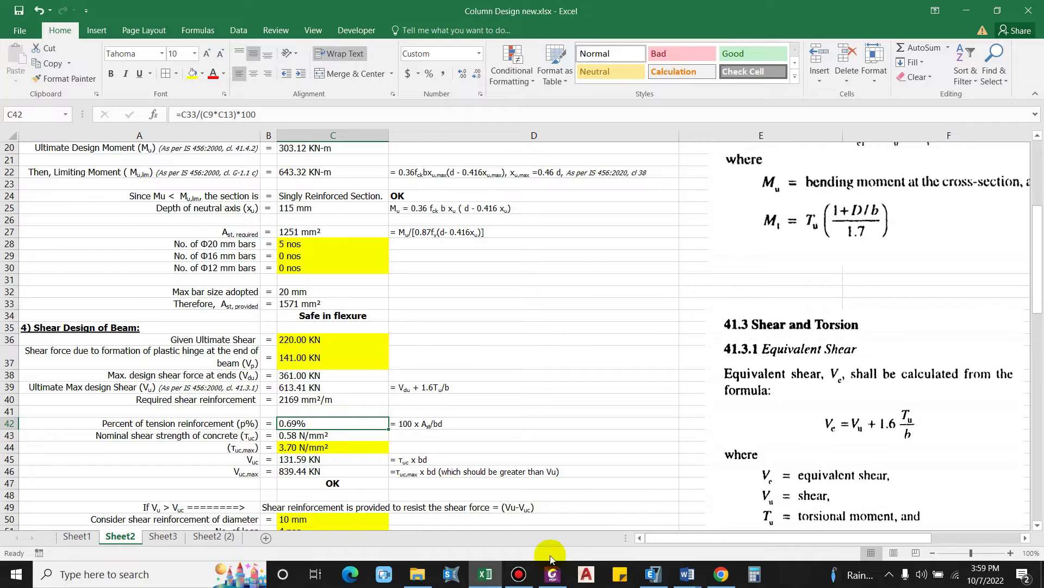
click(553, 575)
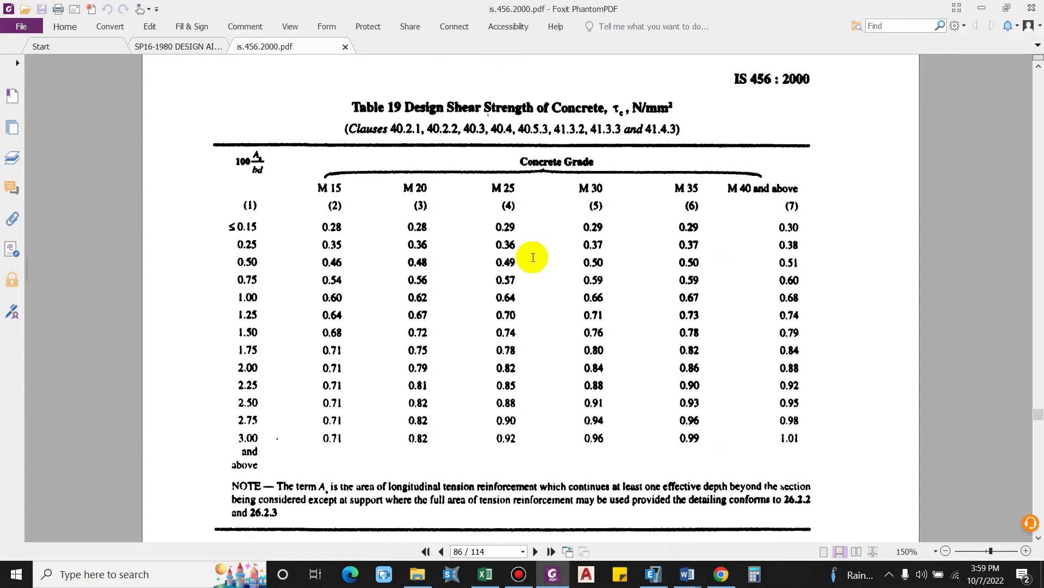
click(983, 9)
Examine the interpolation table relating 100Ast/bd to the nominal shear strength of concrete, including the formula for its middle row
scroll(870, 517, down, 1)
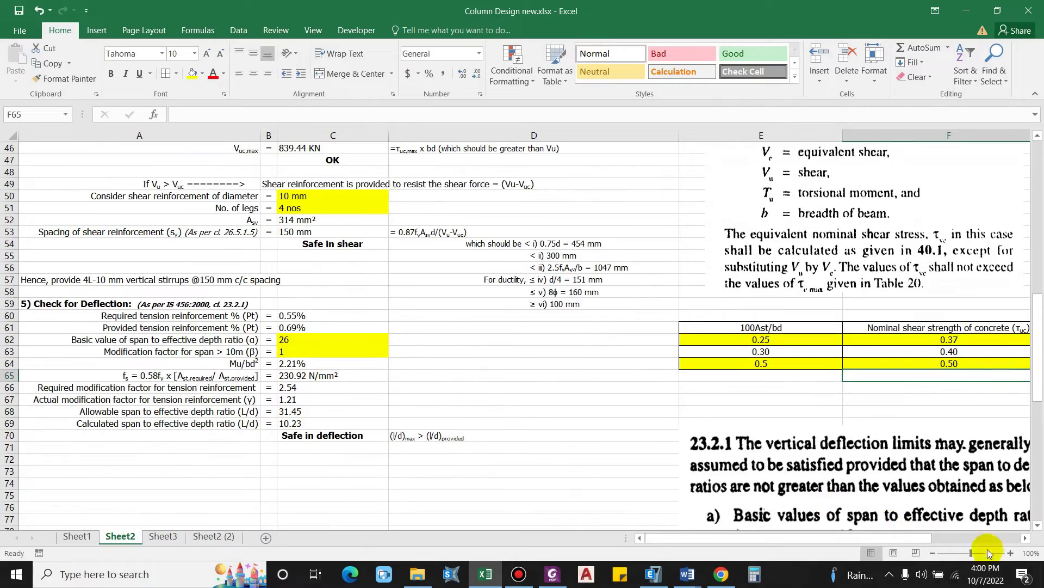
click(1025, 538)
click(1025, 538)
click(625, 351)
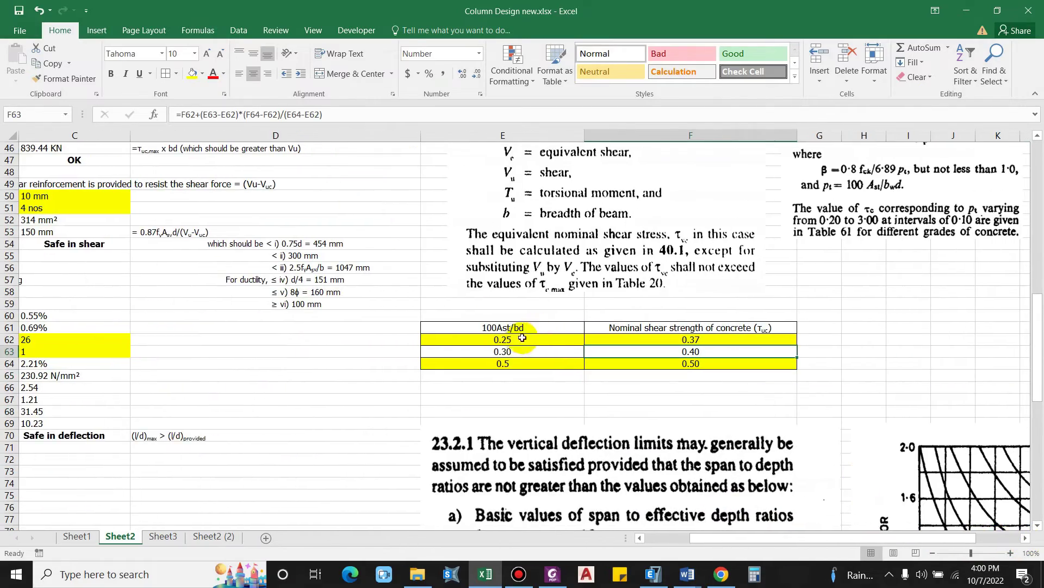
click(470, 327)
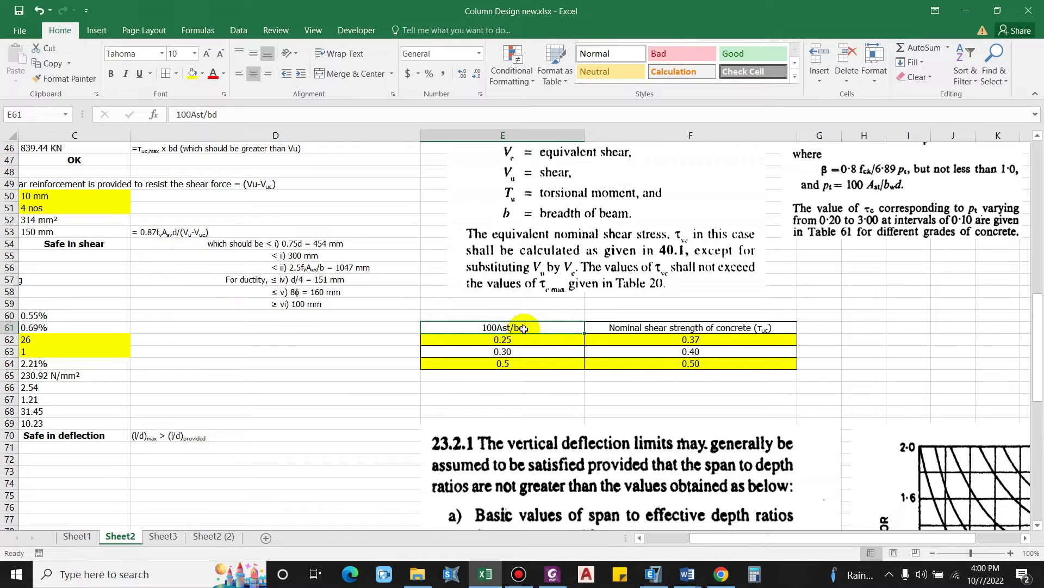
Set the bounding 100Ast/bd values in the interpolation table to 0.5 and 0.75, following Table 19 of the IS 456:2000 PDF
click(688, 327)
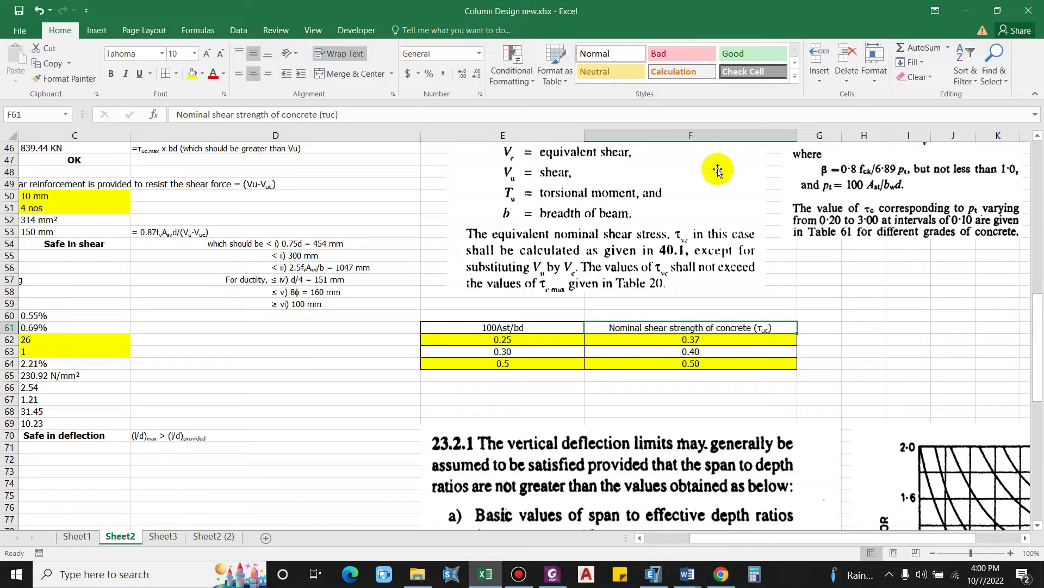
click(560, 577)
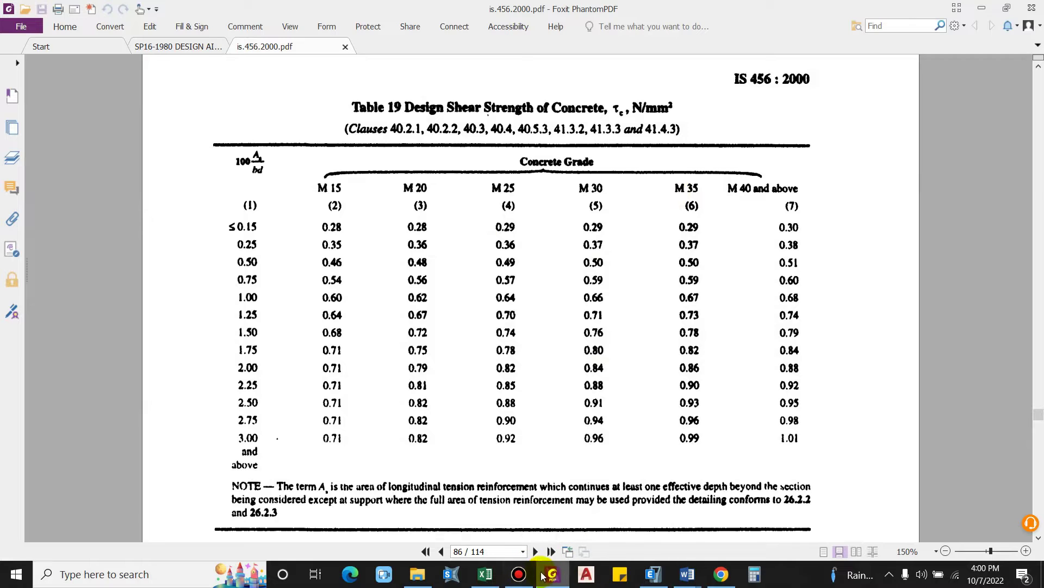
click(485, 574)
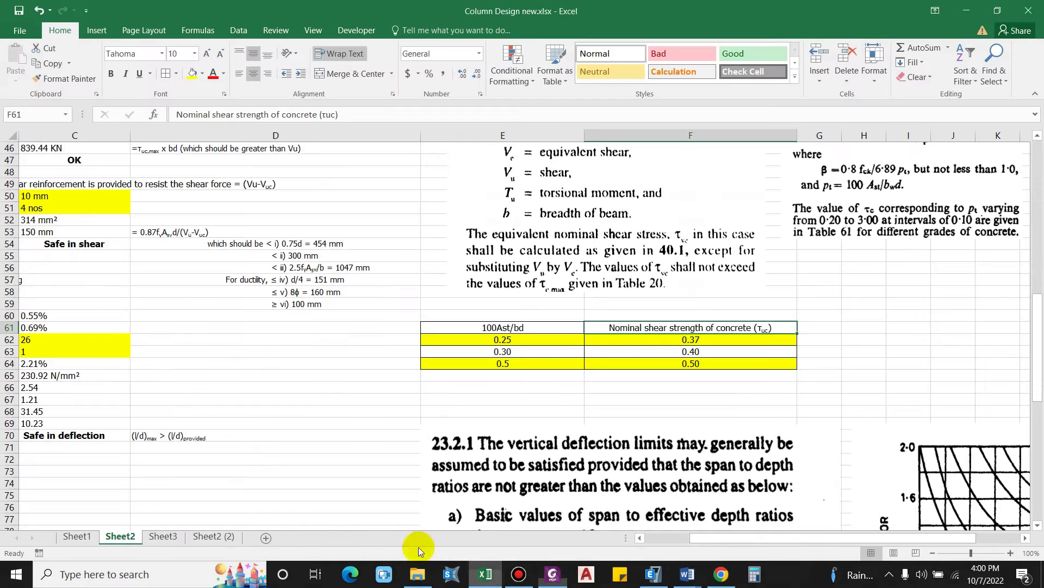
scroll(88, 251, up, 2)
key(alt+Tab)
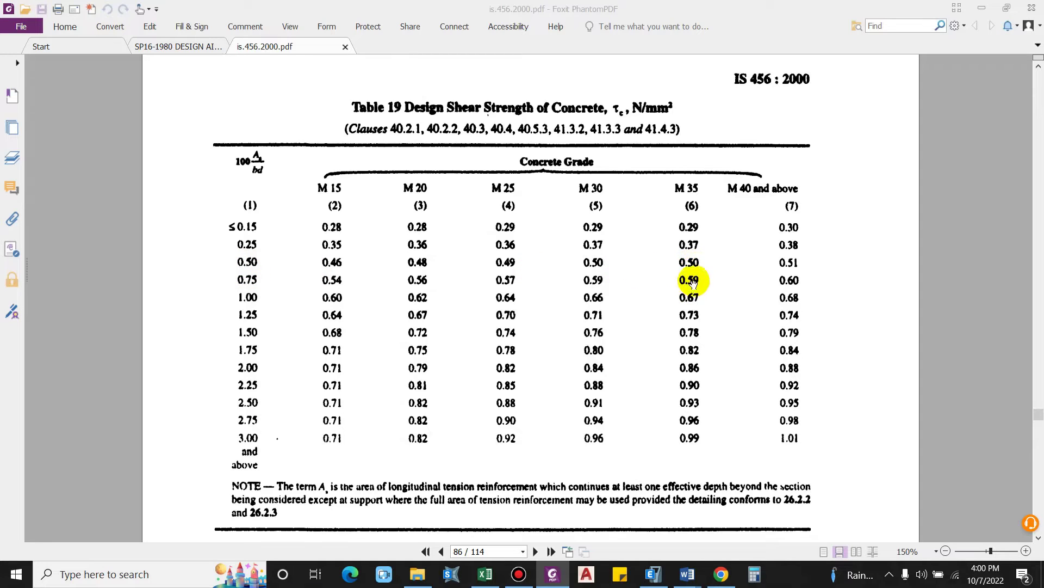
key(alt+Tab)
key(Return)
key(Return)
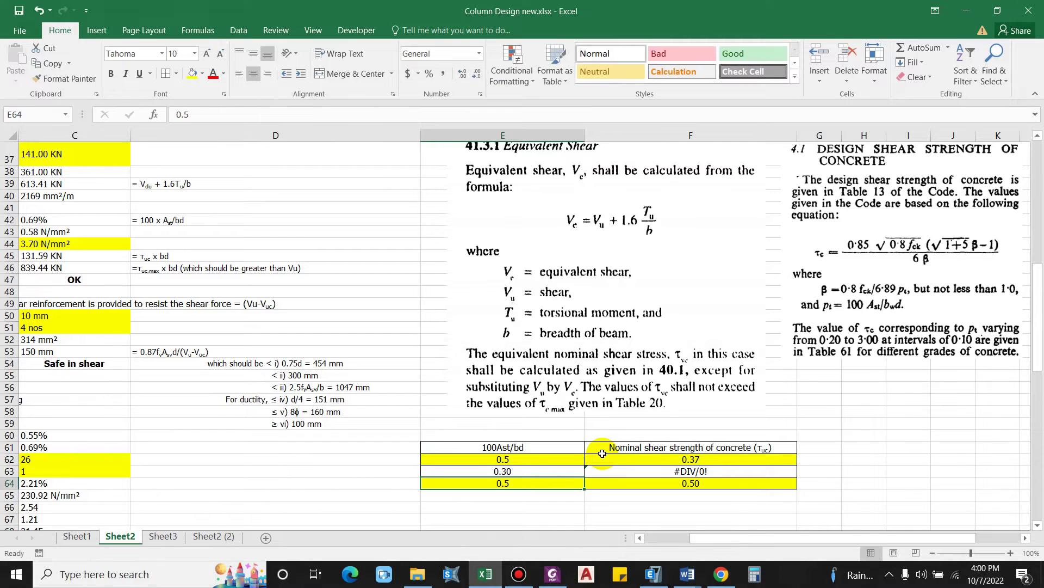
text(0.75)
key(Return)
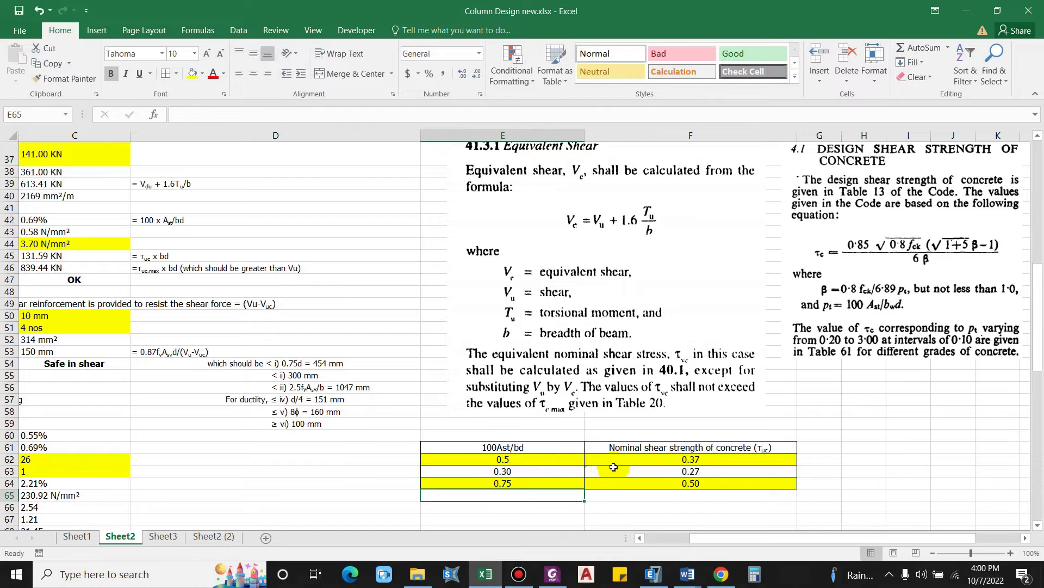
Set the nominal shear strengths of concrete in the interpolation table to 0.50 for the 0.5 row and 0.59 for the 0.75 row
click(687, 460)
text(.)
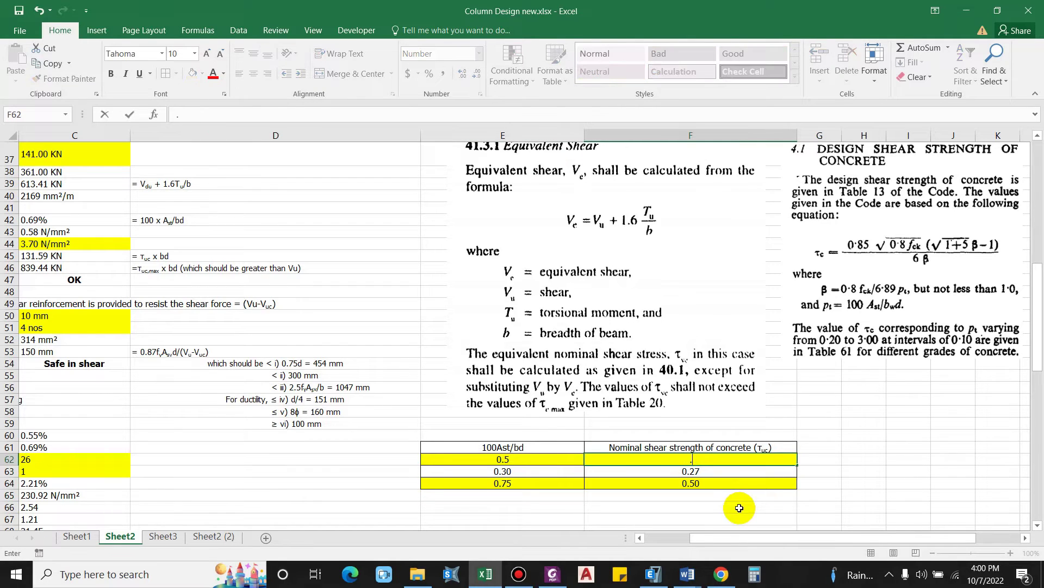
text(75)
key(Return)
key(Return)
text(.)
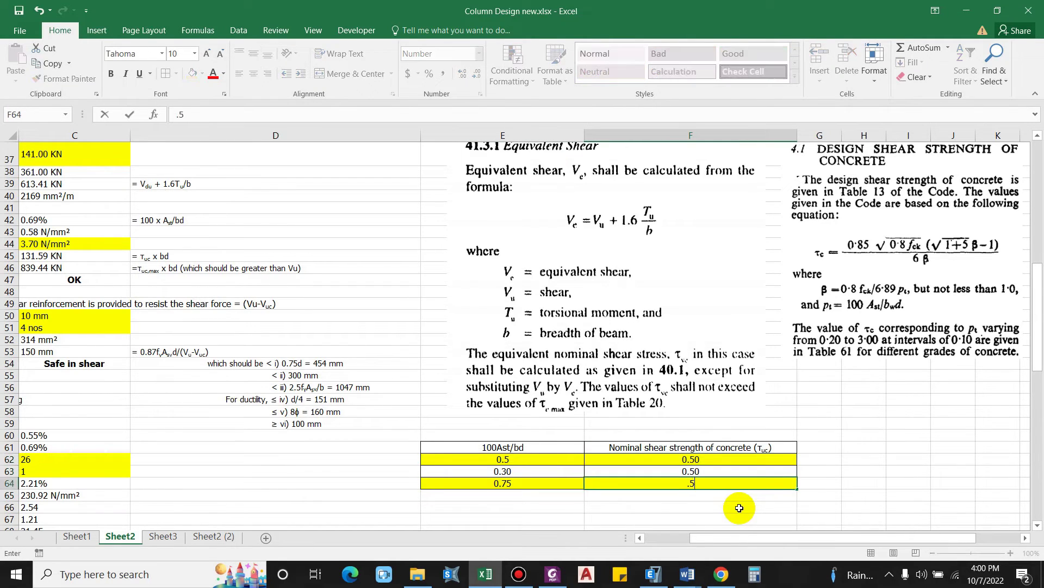
text(59)
key(Return)
Link the middle 100Ast/bd value of the interpolation table to the percent of tension reinforcement multiplied by 100
click(506, 473)
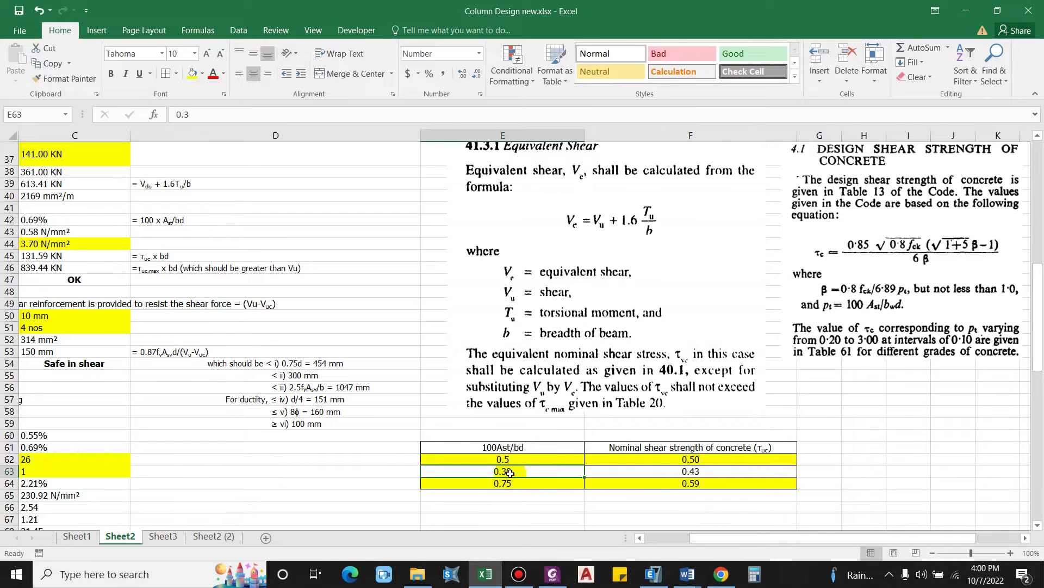
text(=)
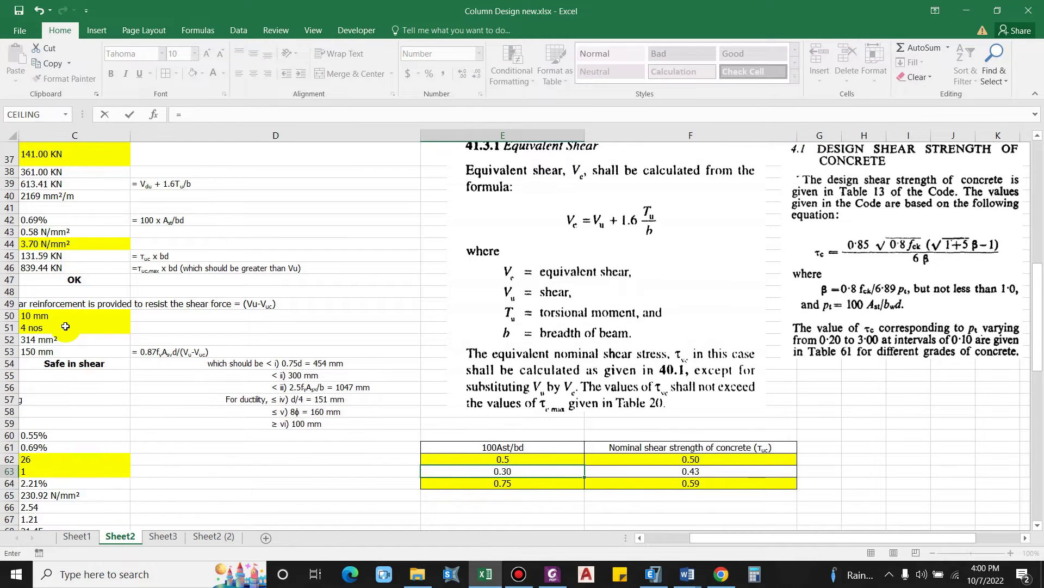
scroll(65, 326, up, 1)
click(44, 256)
text(*100)
key(Return)
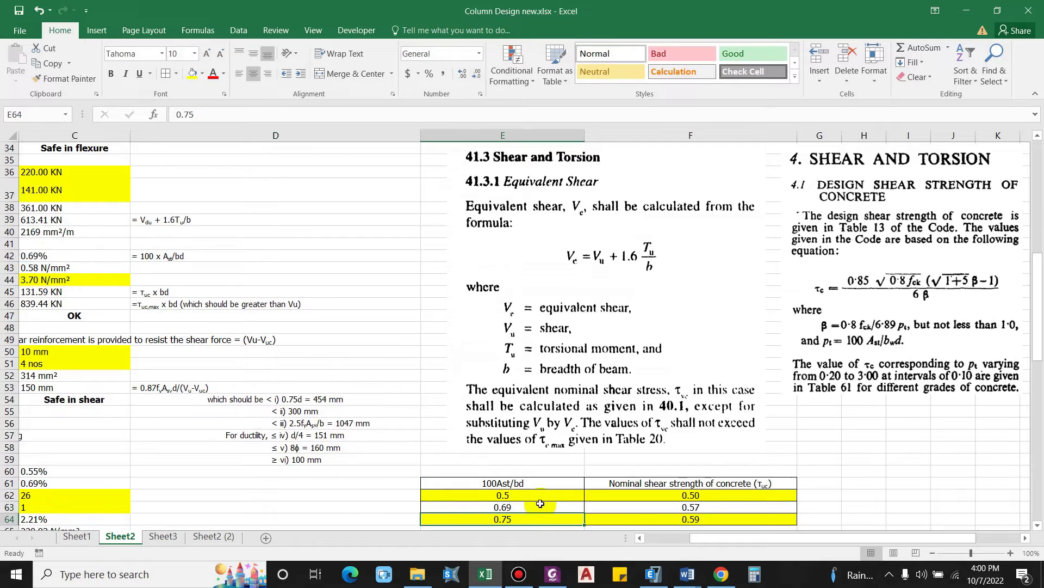
Compare the interpolated shear strength with the nominal shear strength of concrete in the beam's shear design
scroll(540, 504, down, 1)
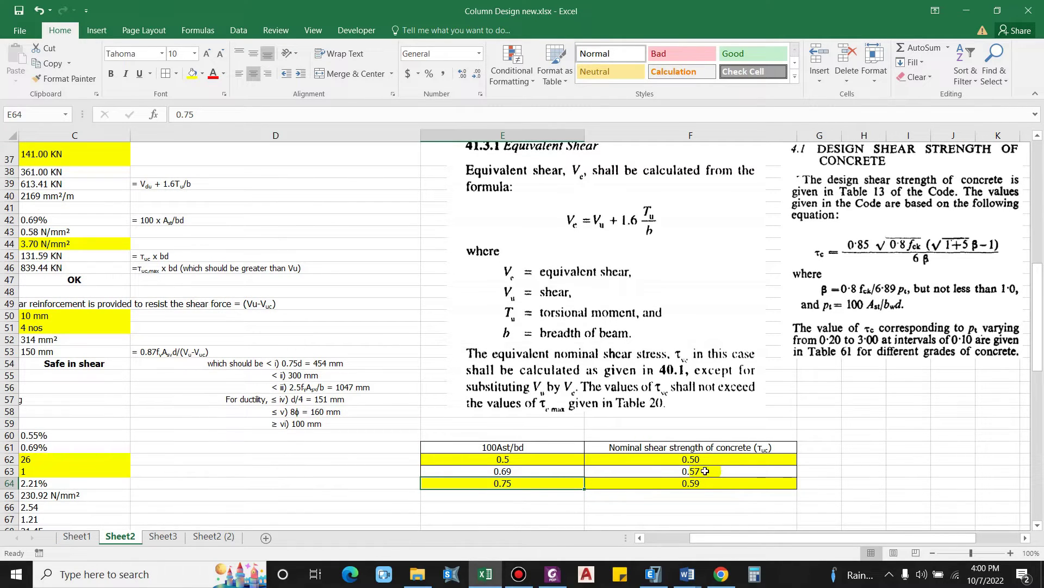
drag(811, 537, 765, 538)
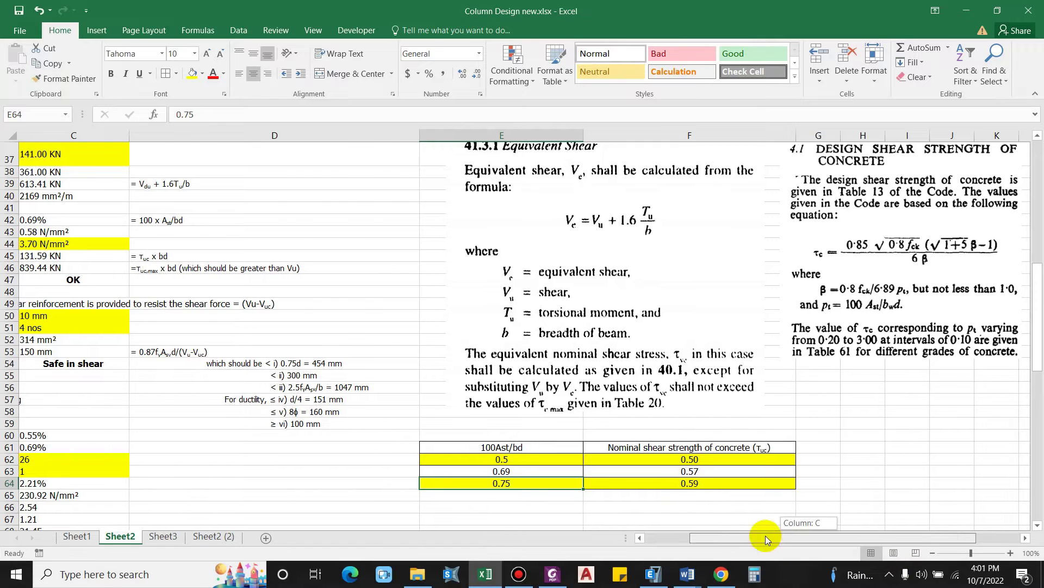
scroll(397, 273, up, 2)
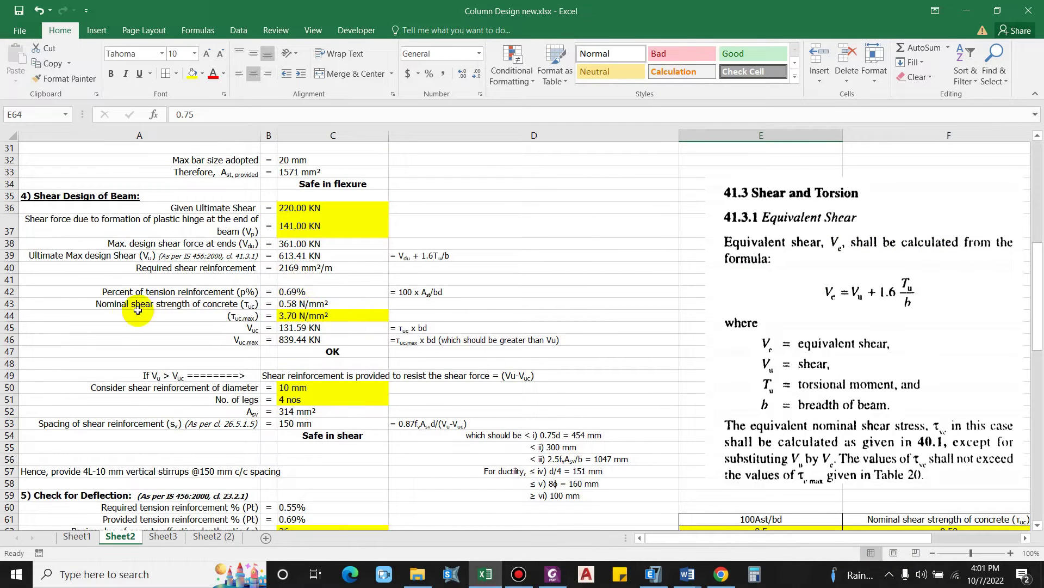
click(174, 305)
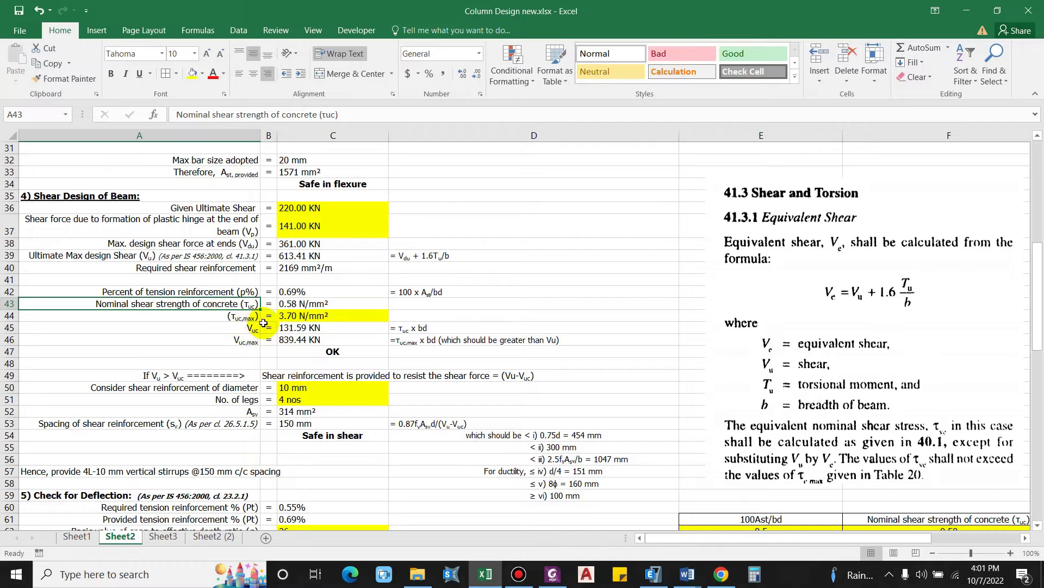
Check the sheet's maximum shear stress against Table 20 of the IS 456:2000 PDF for the concrete grade
click(554, 572)
scroll(518, 401, down, 9)
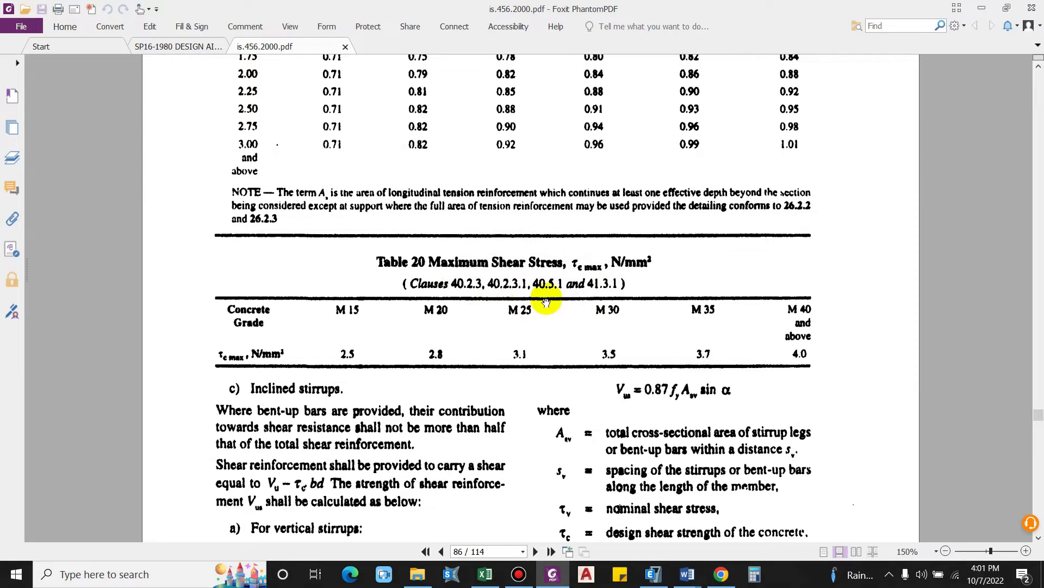
key(alt+Tab)
click(304, 316)
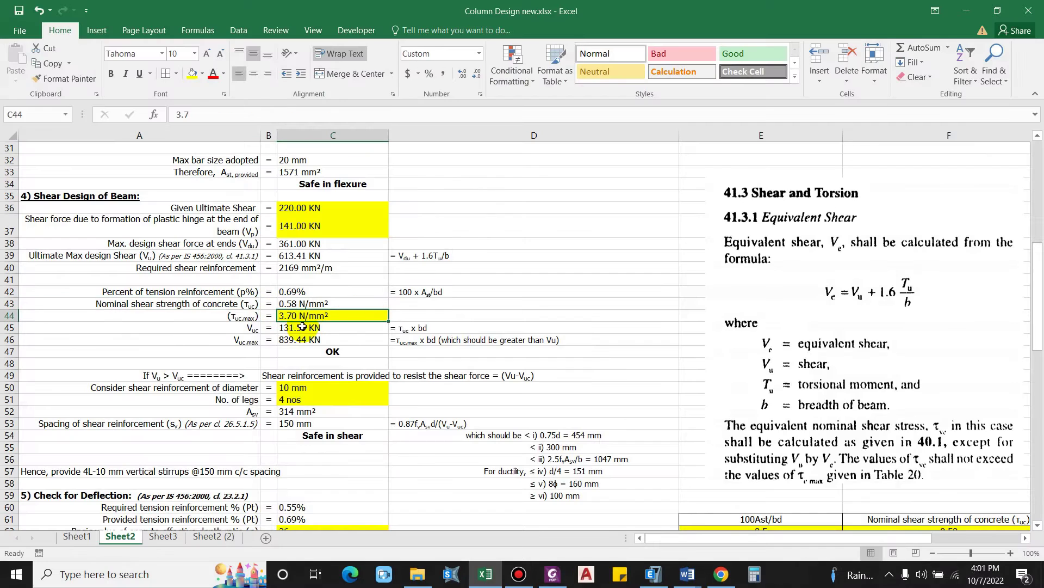
Examine the Vuc and Vuc,max formulas and the condition for providing shear reinforcement when Vu exceeds Vuc
scroll(332, 338, down, 1)
click(240, 294)
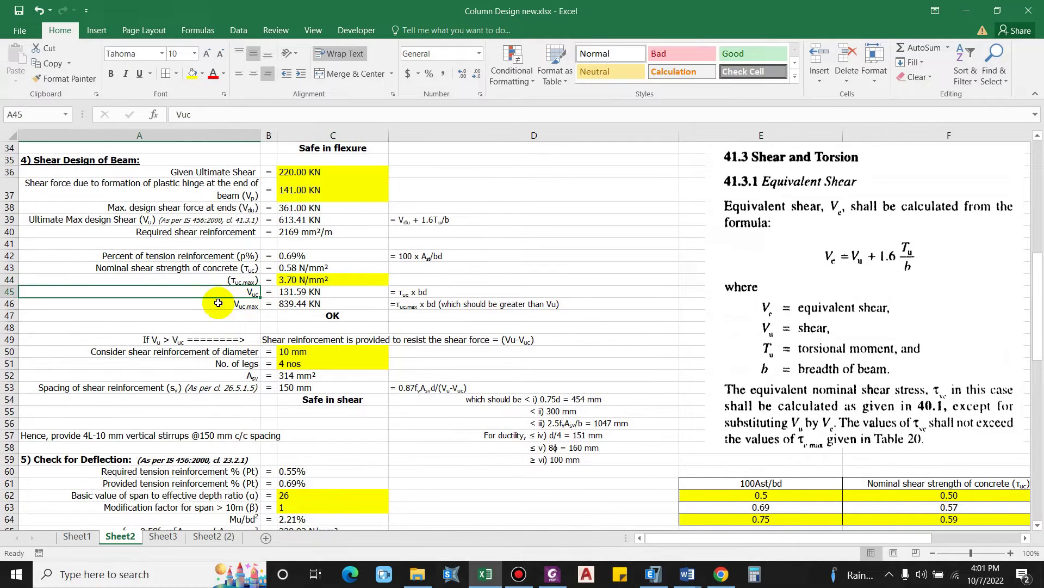
click(306, 296)
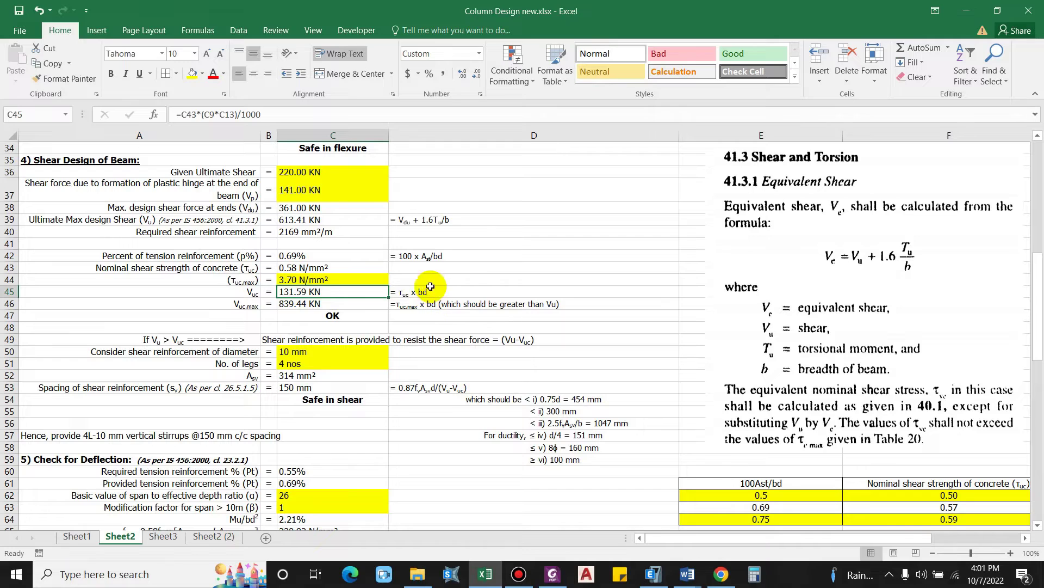
click(321, 304)
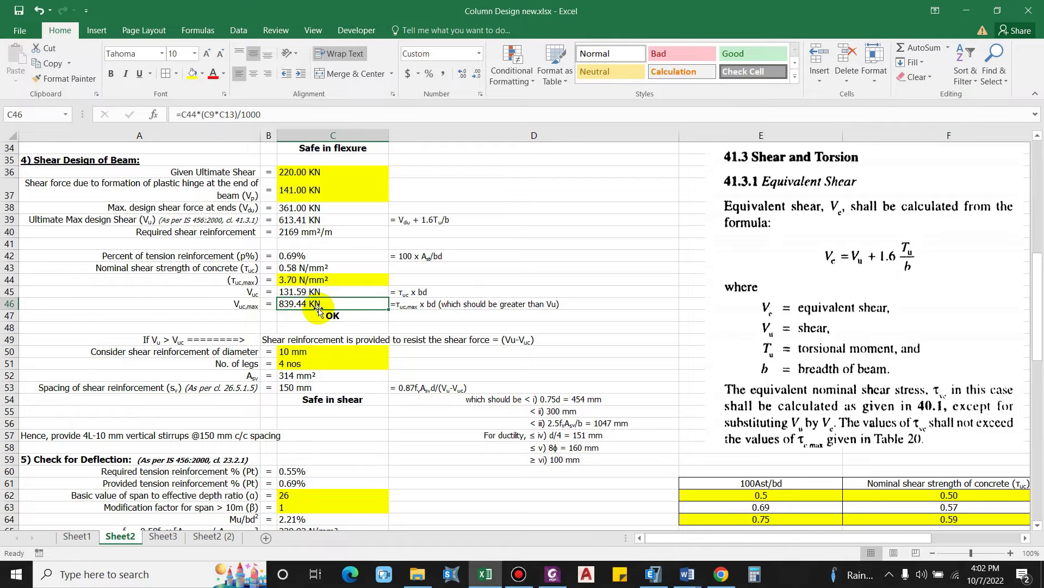
key(Up)
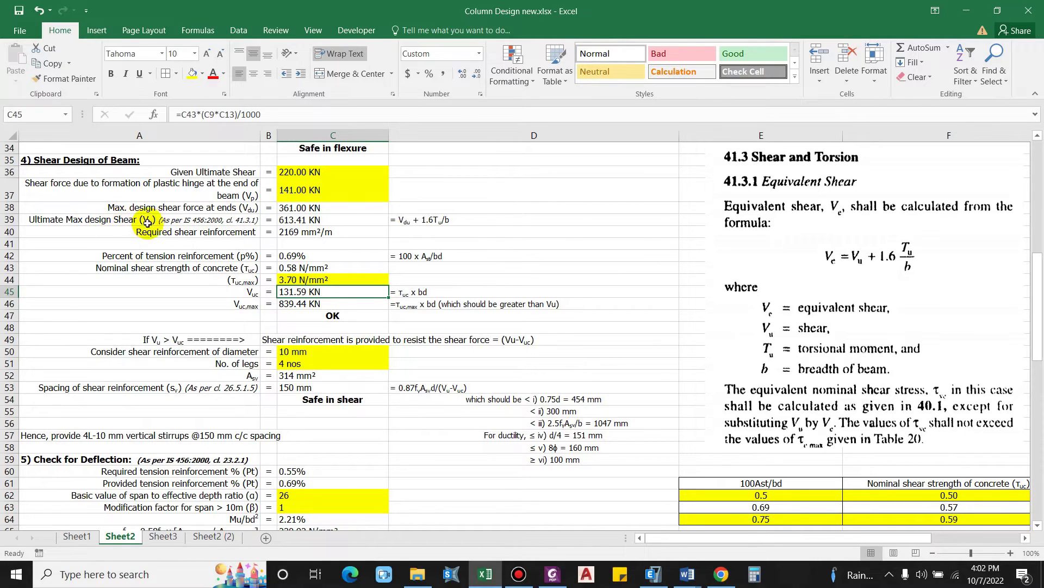
click(307, 340)
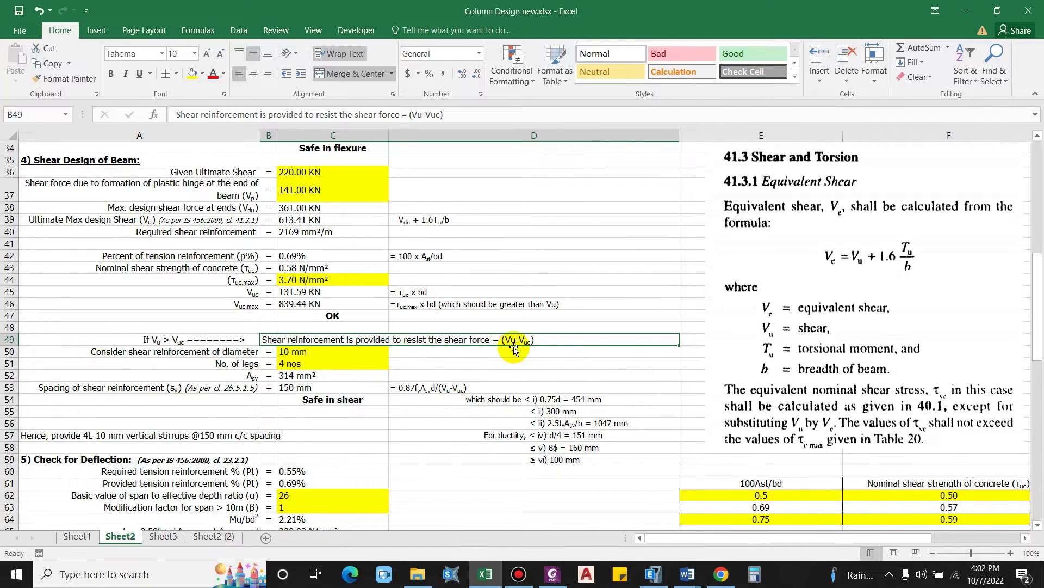
Examine the shear reinforcement diameter, the number of legs and the formula for the stirrup area Asv
scroll(327, 342, down, 1)
click(136, 328)
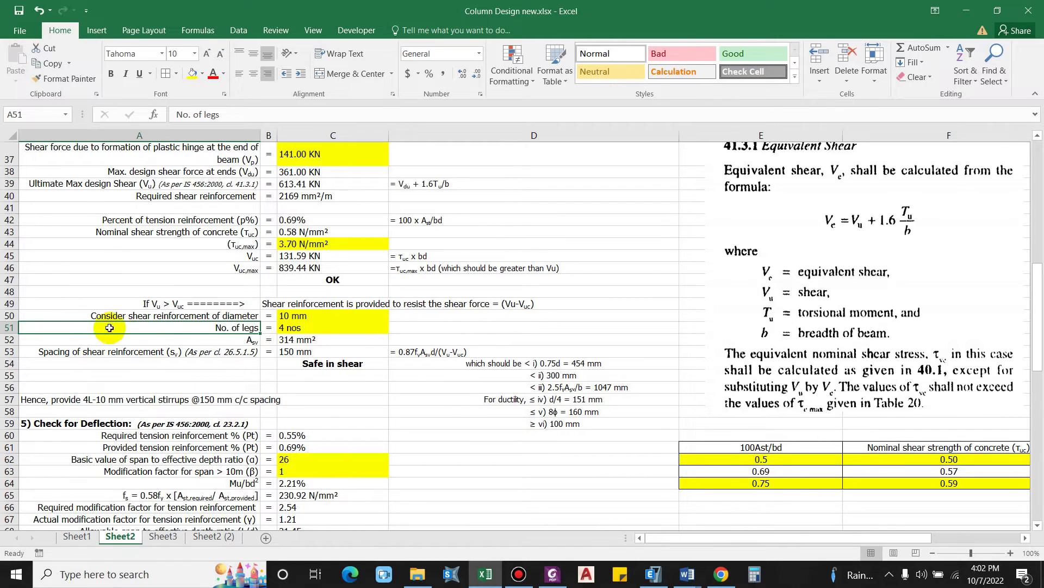
click(130, 316)
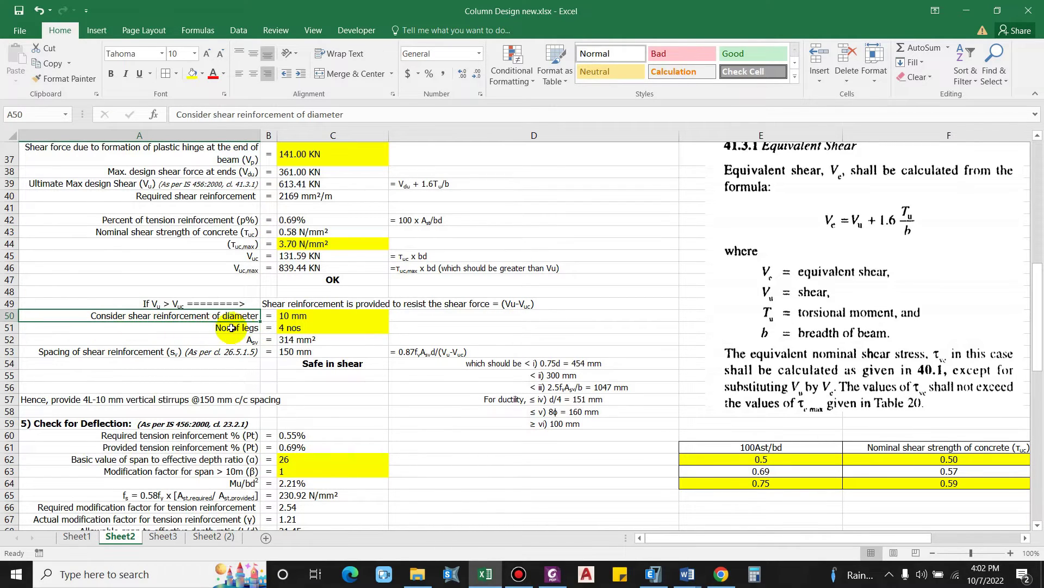
click(297, 315)
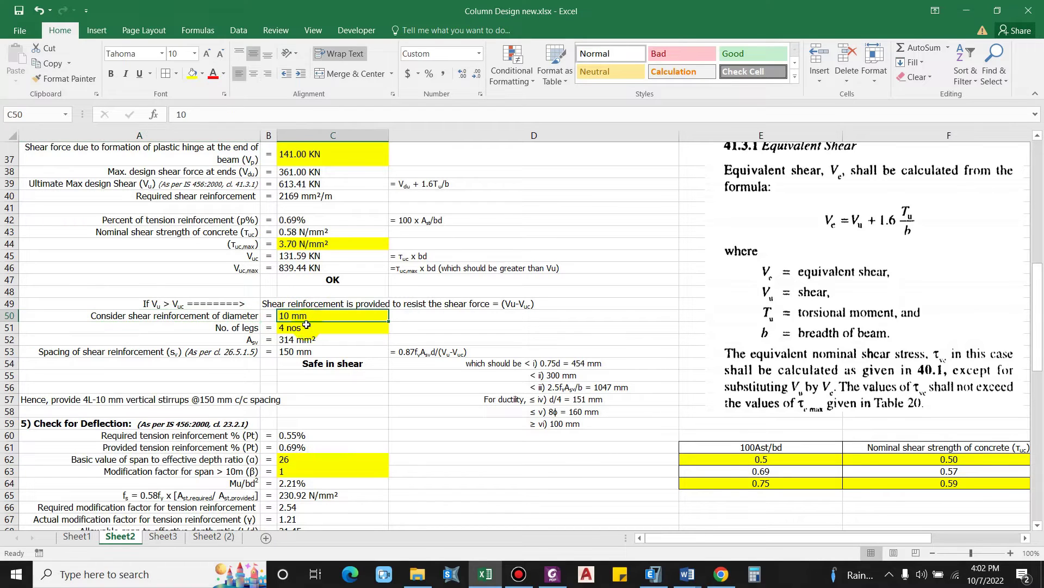
click(218, 328)
scroll(289, 337, down, 1)
click(239, 294)
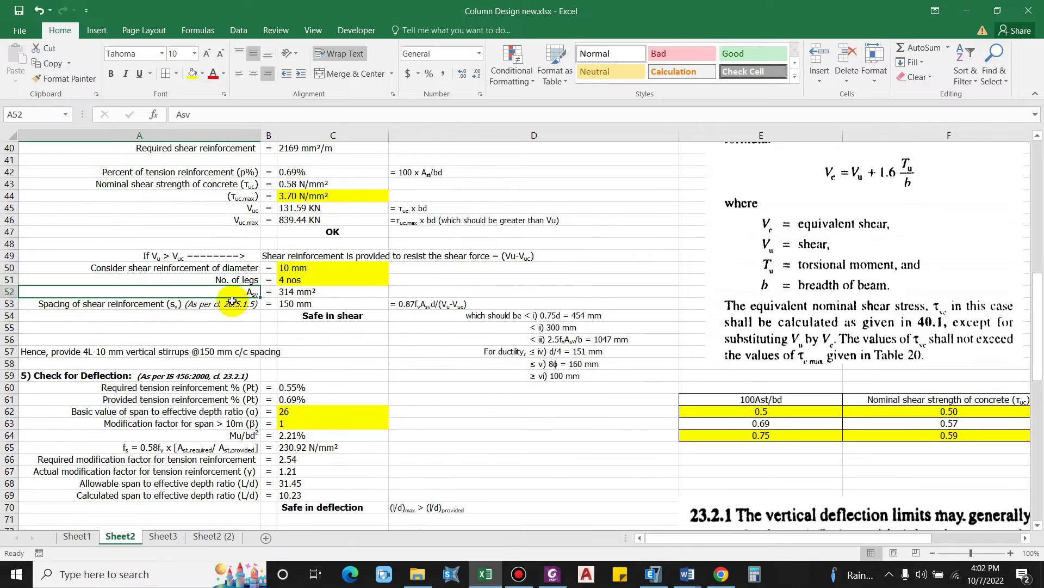
double_click(300, 293)
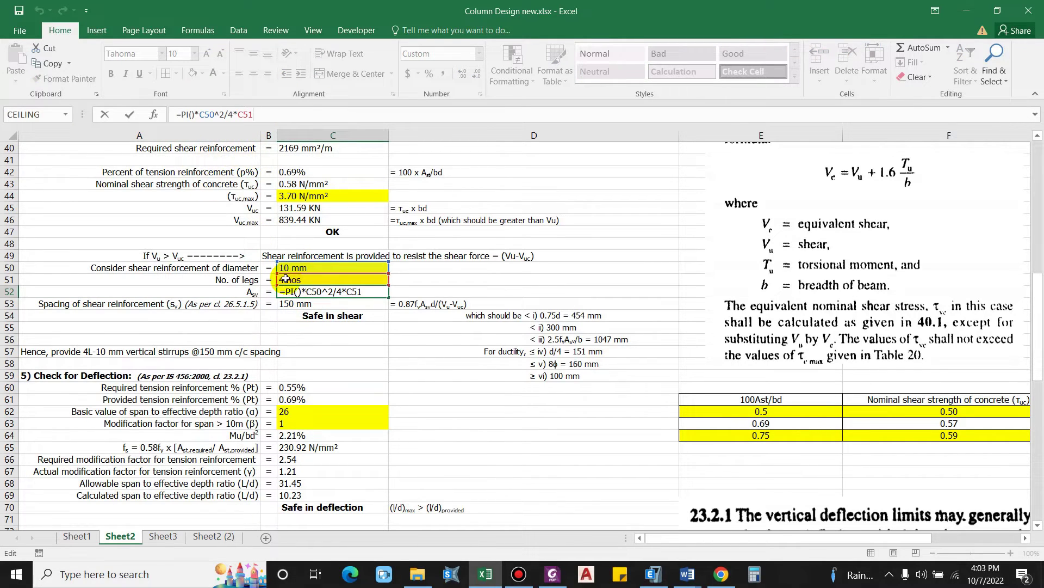
key(Escape)
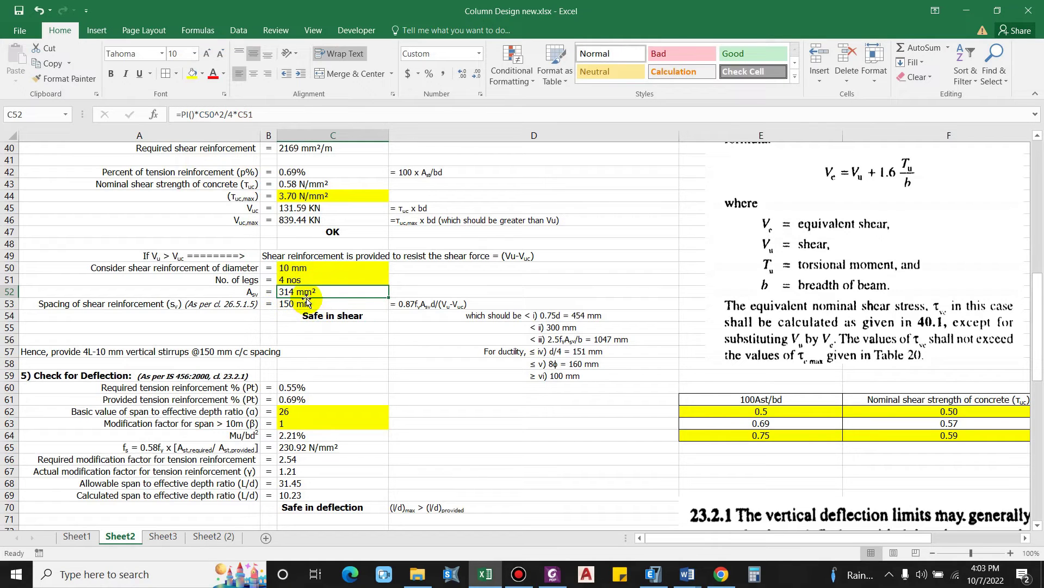
Try the spacing of shear reinforcement formula without its FLOOR rounding to multiples of 25, and undo the change
click(106, 305)
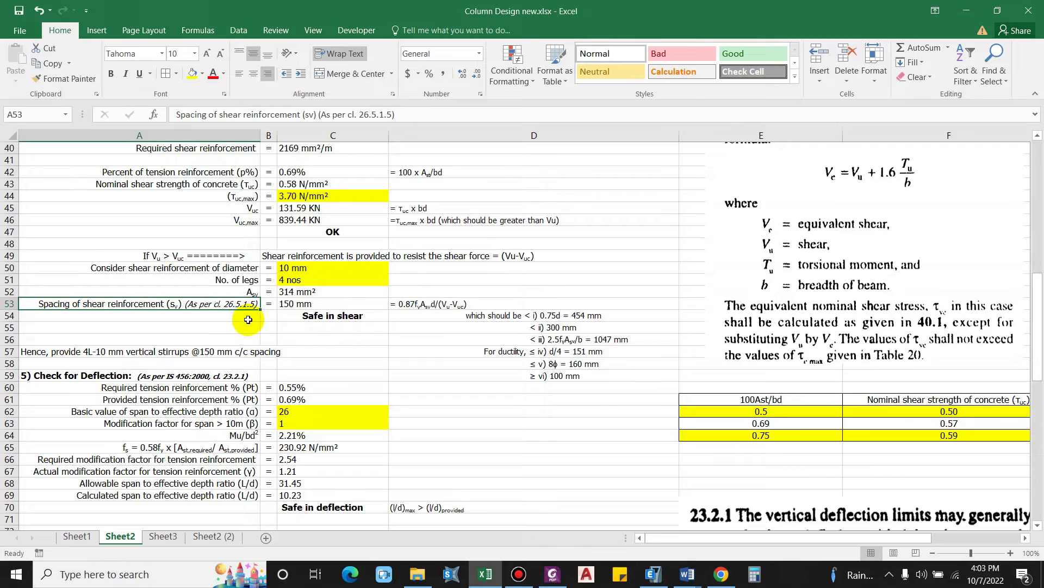
click(295, 305)
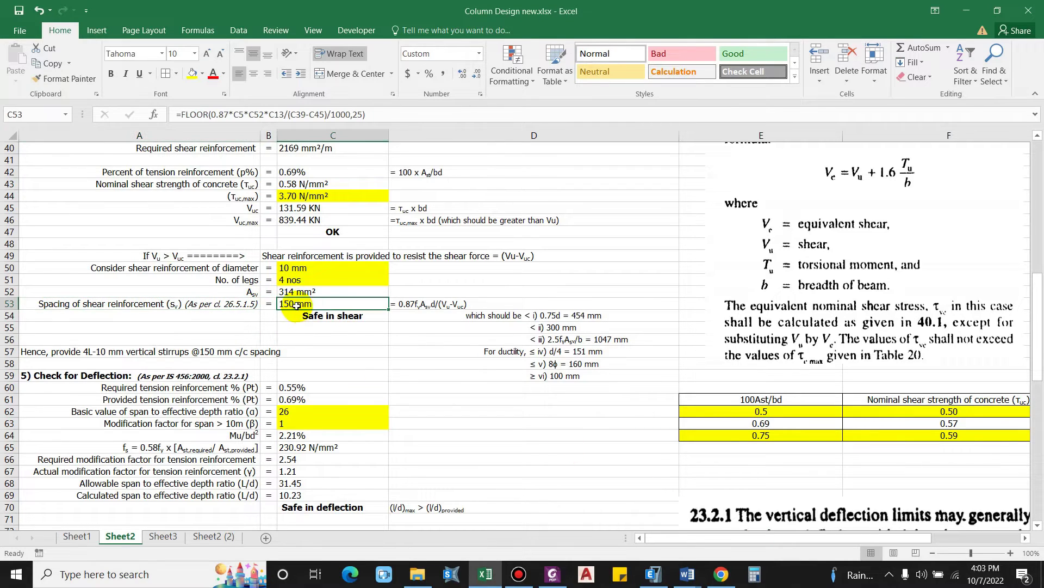
click(361, 114)
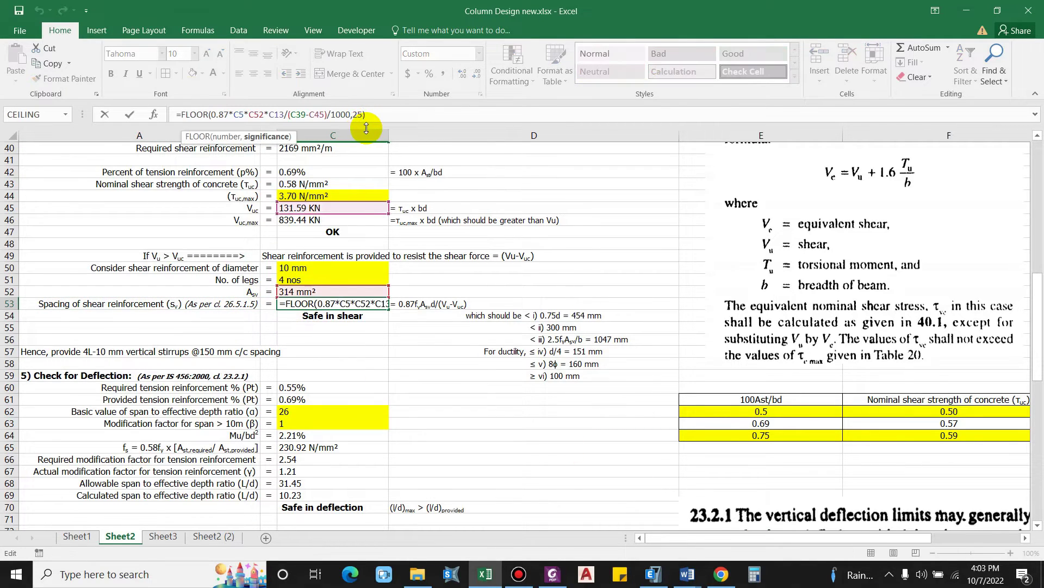
key(BackSpace)
key(BackSpace)
key(BackSpace)
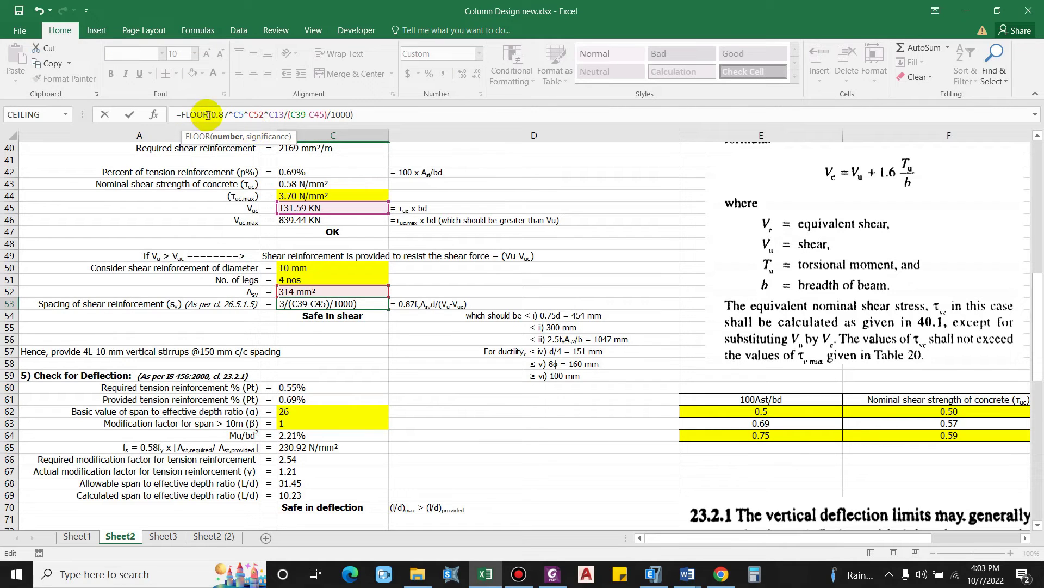
double_click(208, 115)
key(BackSpace)
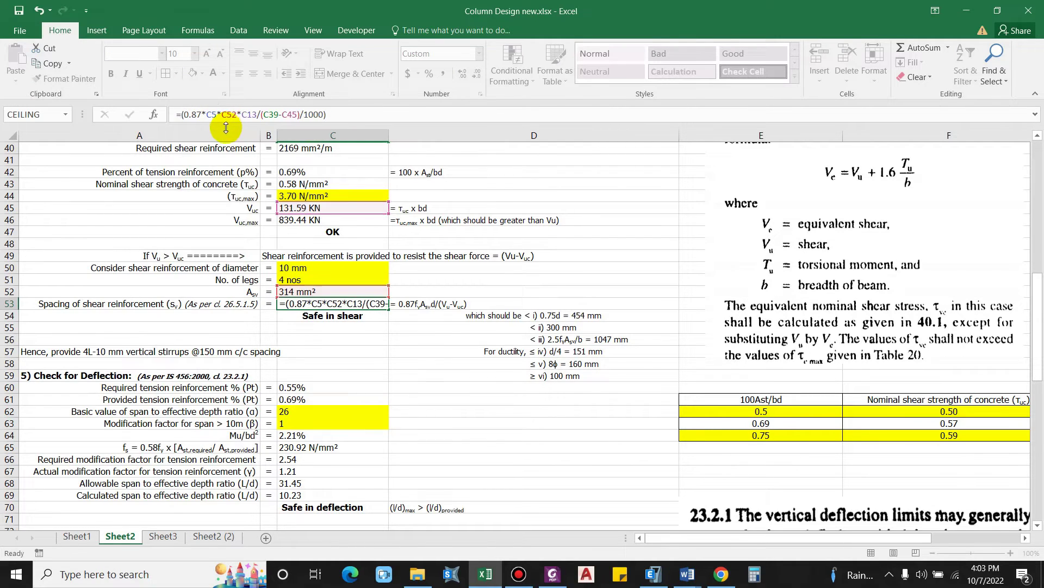
key(Return)
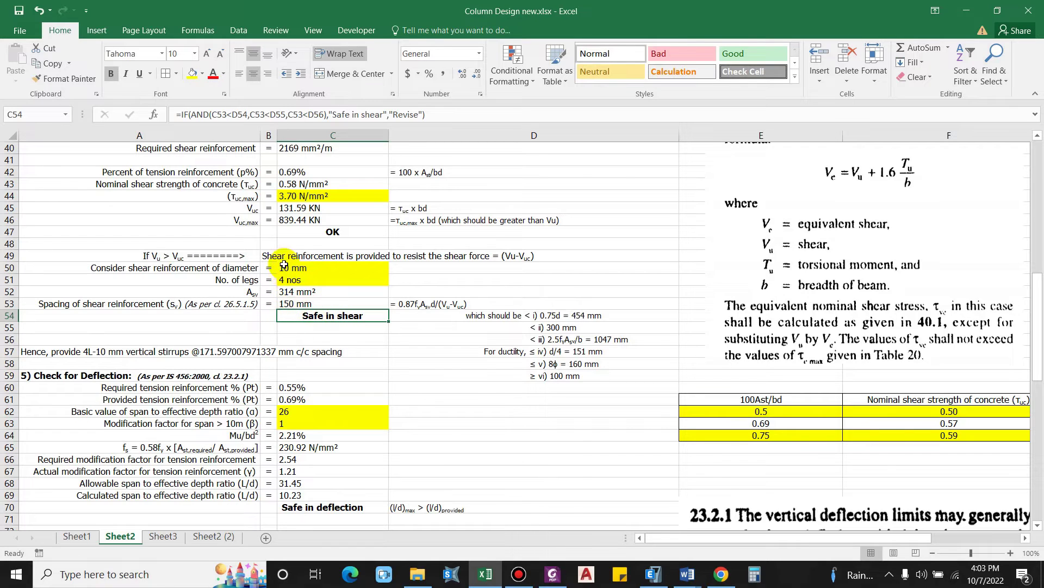
key(ctrl+z)
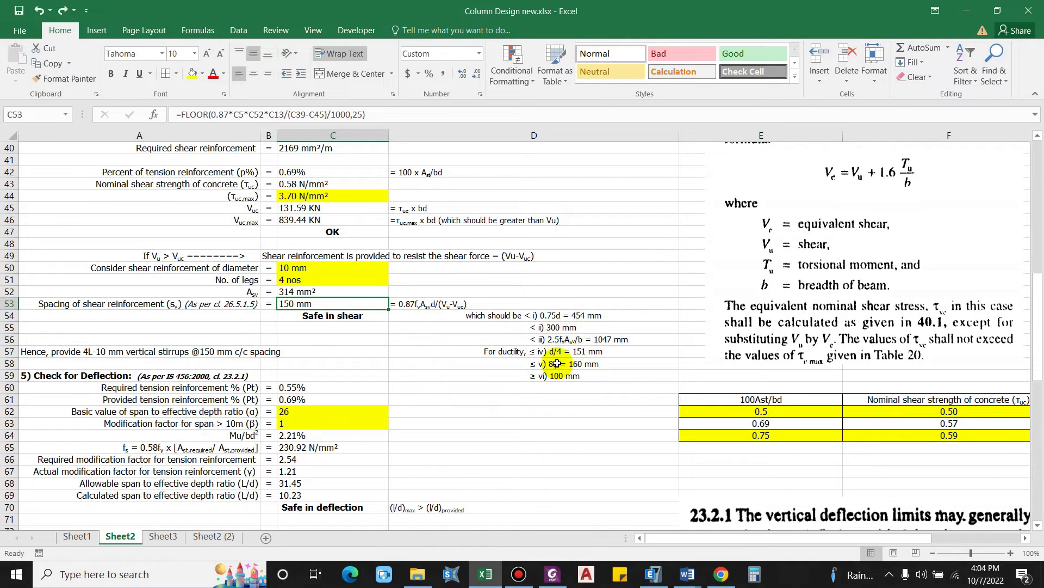
Review the spacing limits for shear reinforcement, including the 0.75d limit and the ductility limits d/4, 8ϕ and 100 mm
drag(559, 316, 549, 376)
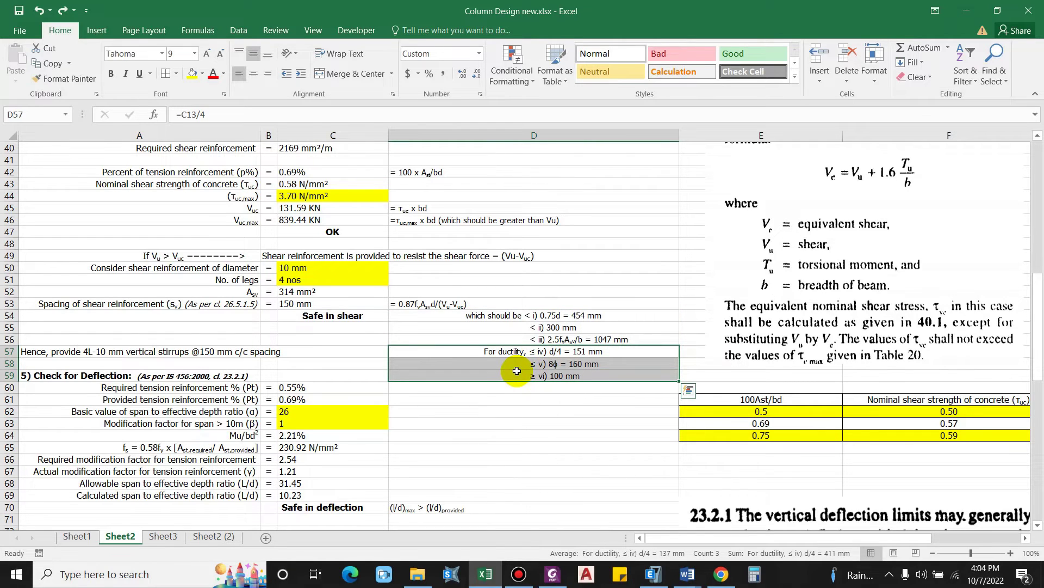
click(677, 404)
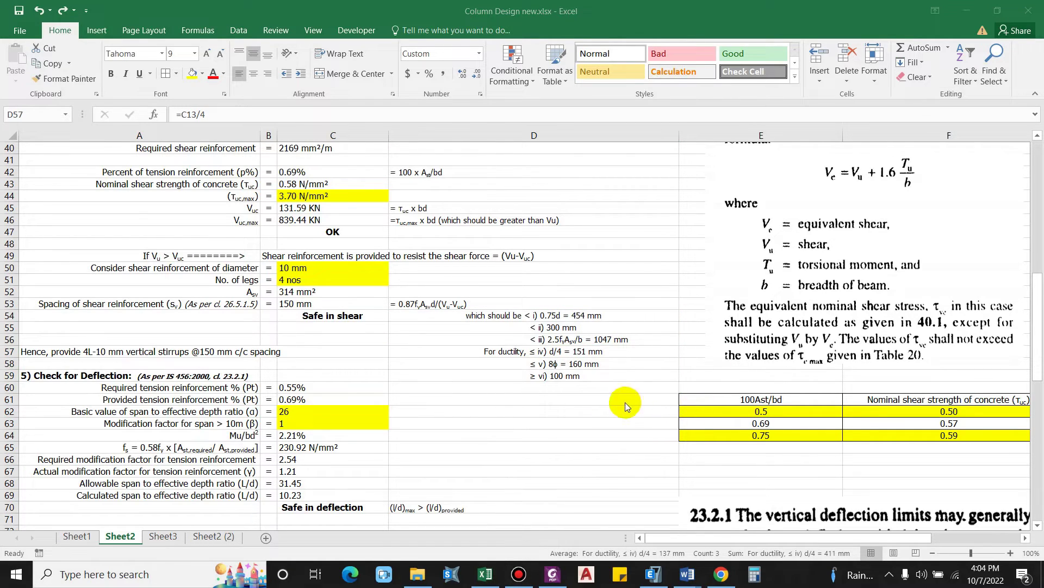
click(550, 315)
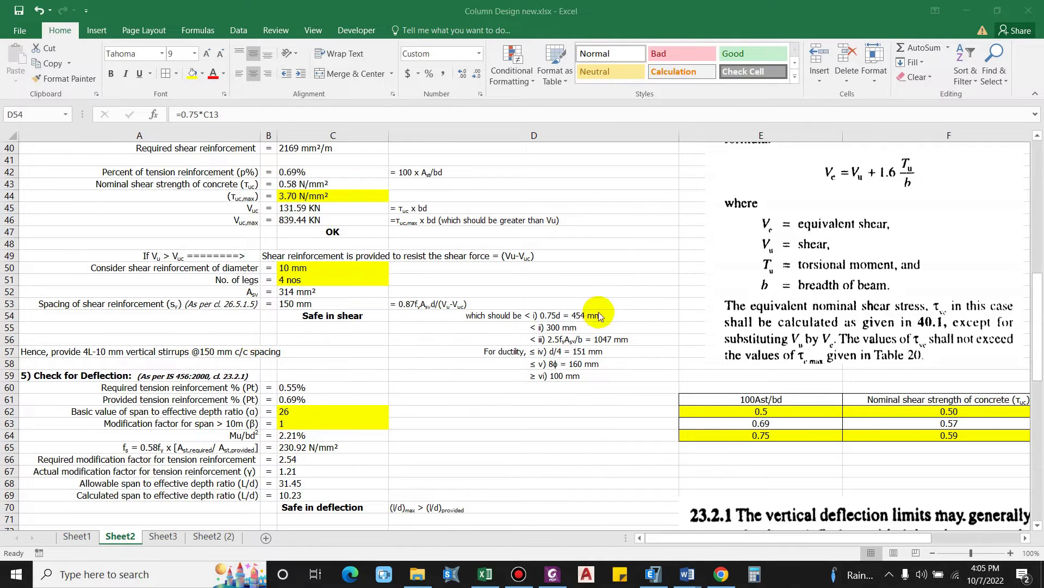
scroll(133, 343, down, 2)
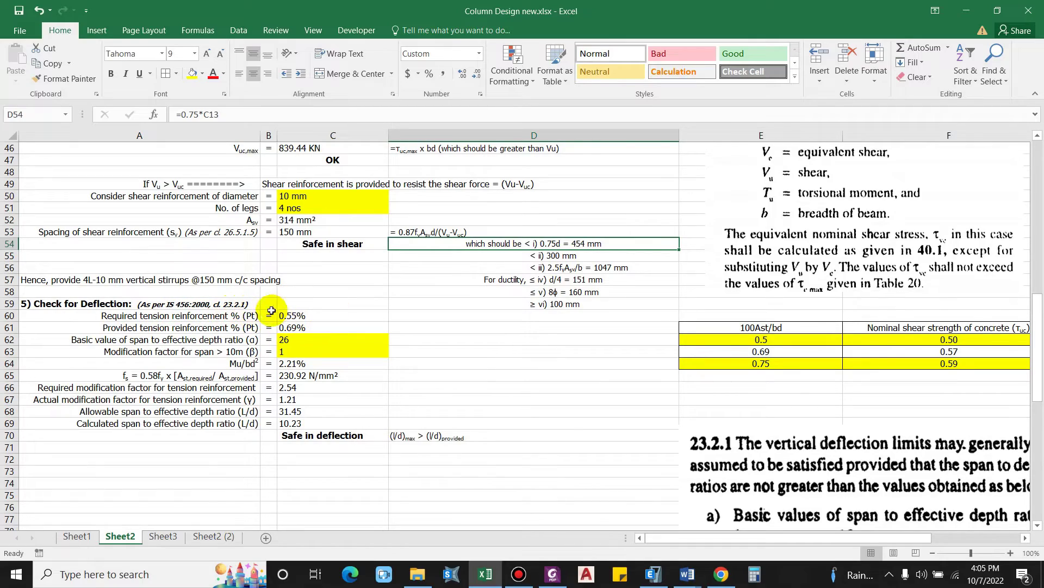
Enter the condition "αβγδλ ≥ l/d" in cell A72 below the deflection check
click(239, 340)
scroll(240, 345, up, 1)
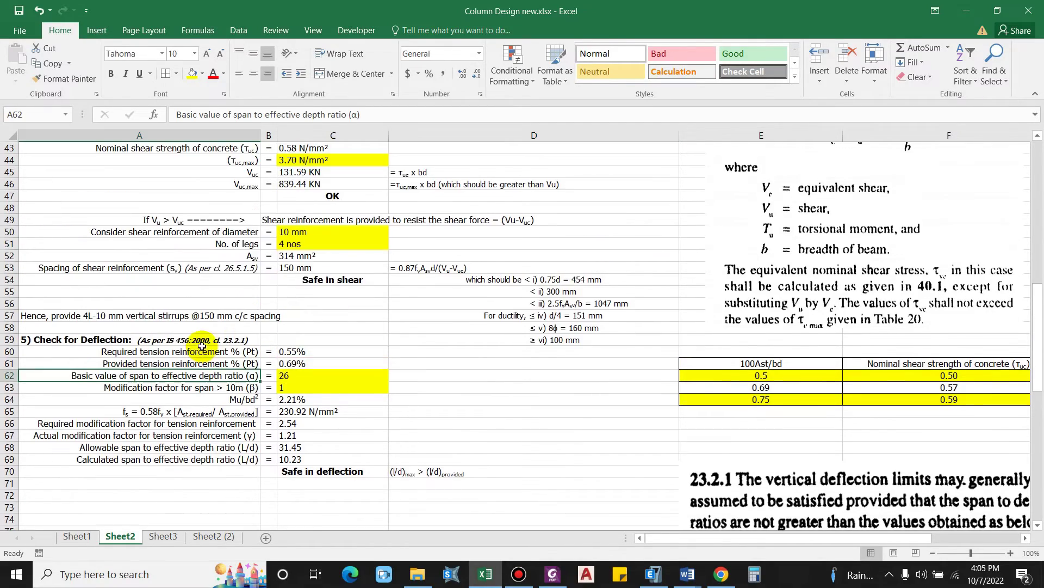
scroll(234, 376, down, 2)
scroll(265, 390, down, 1)
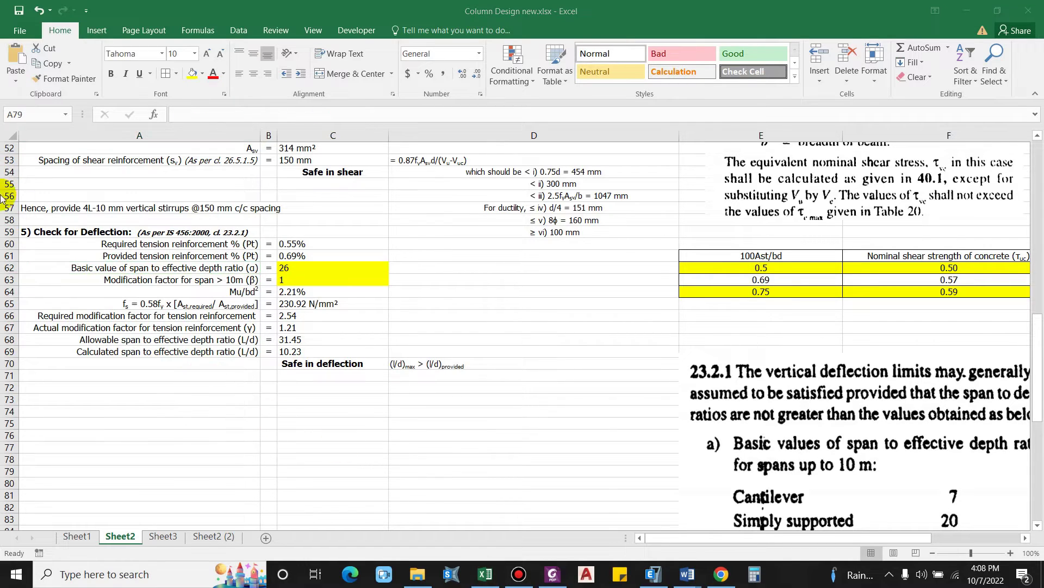
click(184, 390)
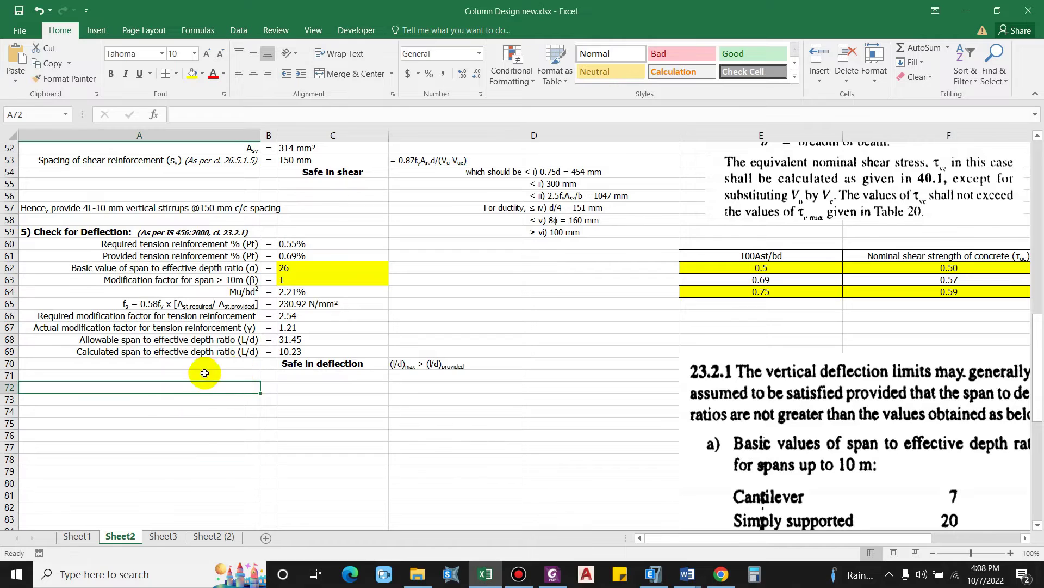
text(αβγδλ ≥ l/d)
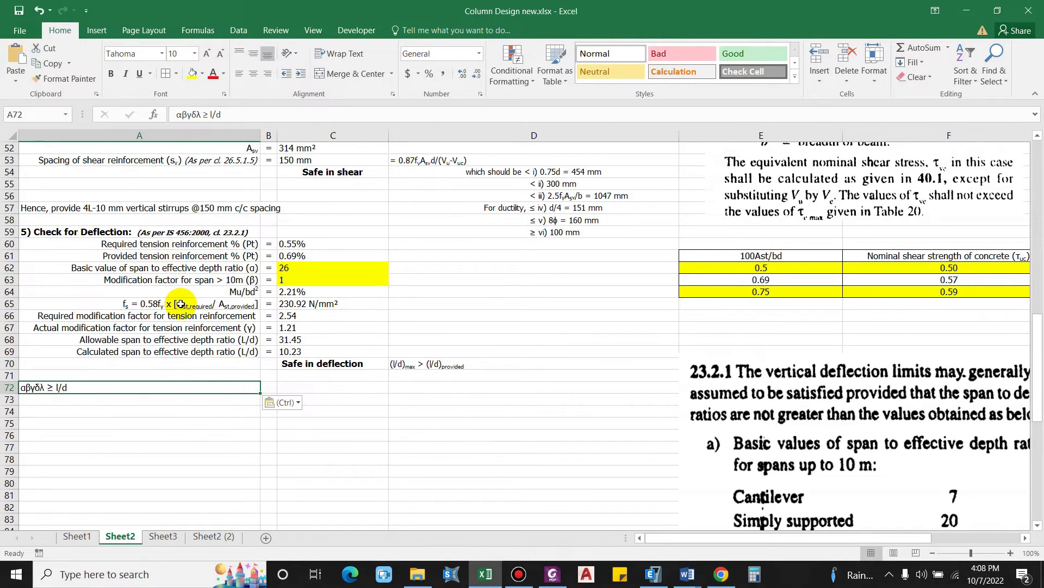
Check the basic span to effective depth ratio (α) against clause 23.2.1 a) for cantilever, simply supported and continuous beams
click(289, 253)
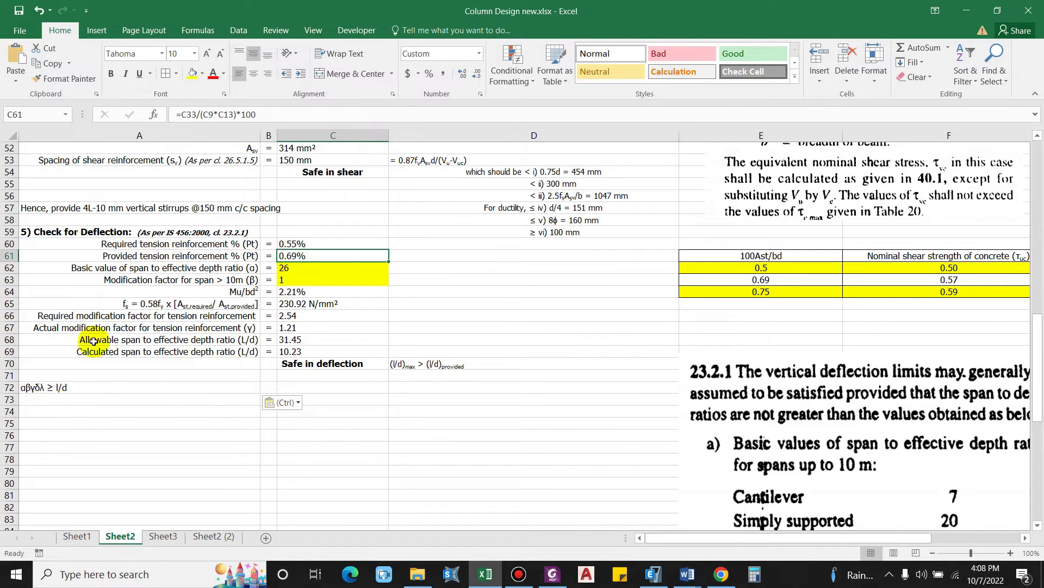
click(109, 267)
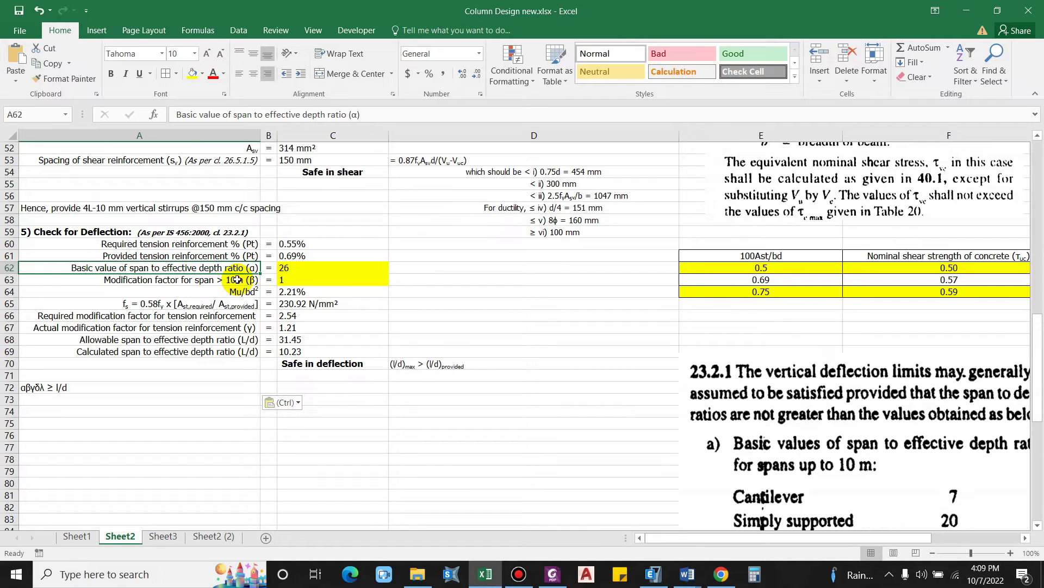
click(288, 268)
scroll(975, 443, down, 3)
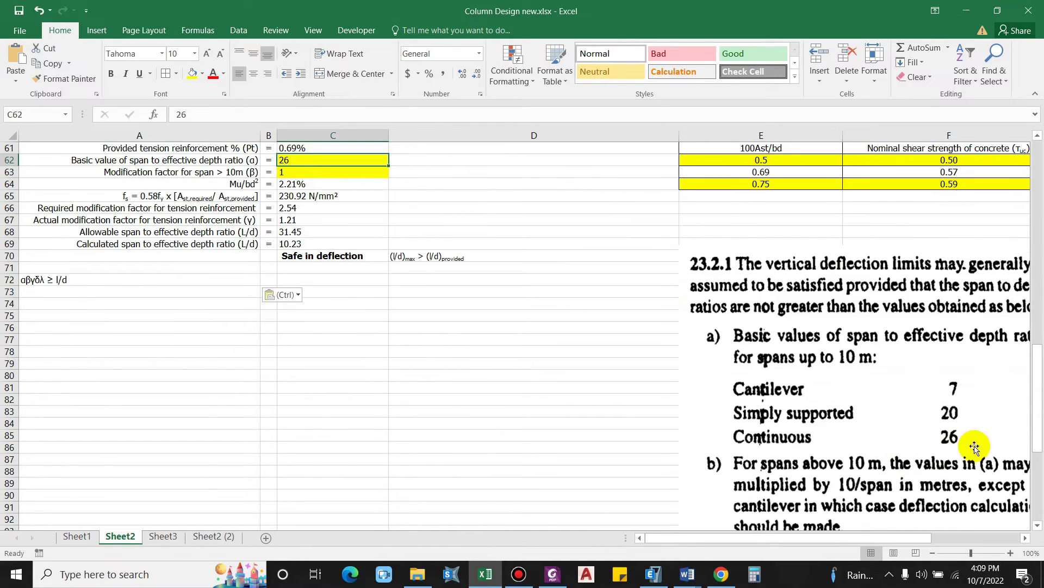
scroll(901, 411, down, 1)
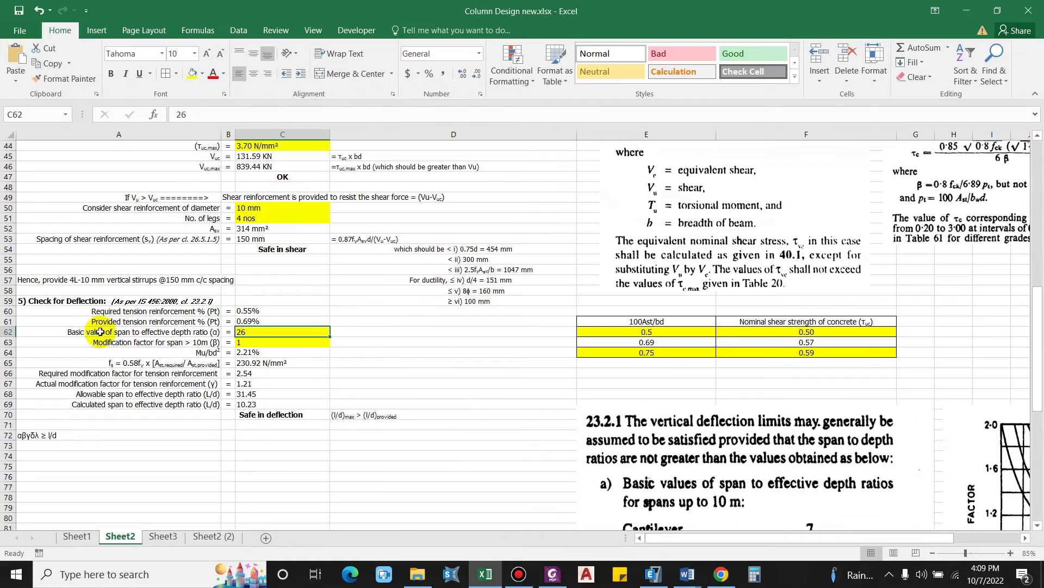
Check the modification factor for spans over 10 m (β) against clause 23.2.1 b) and the beam's span
click(157, 342)
scroll(707, 453, down, 6)
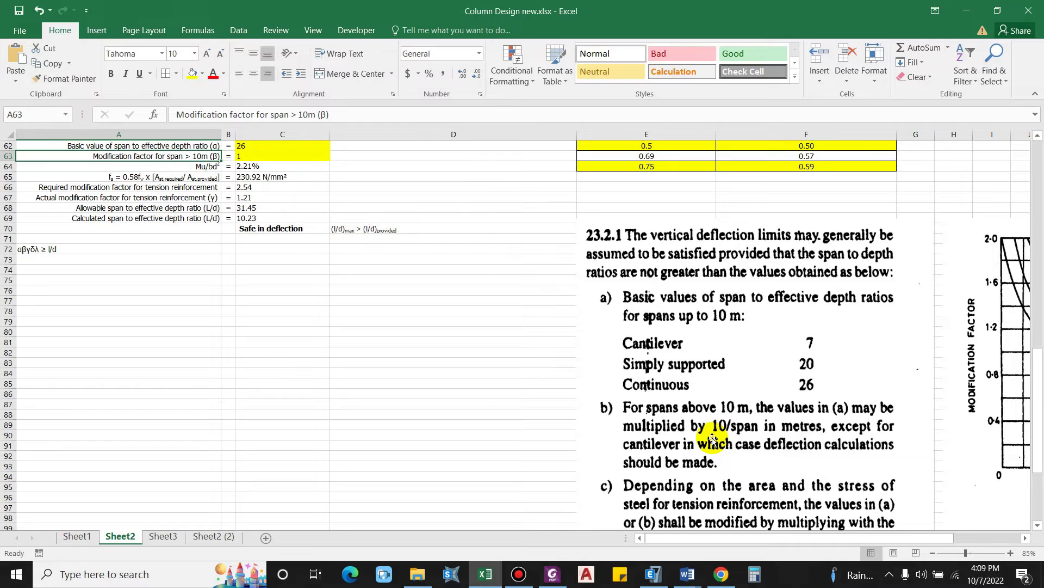
scroll(240, 219, up, 1)
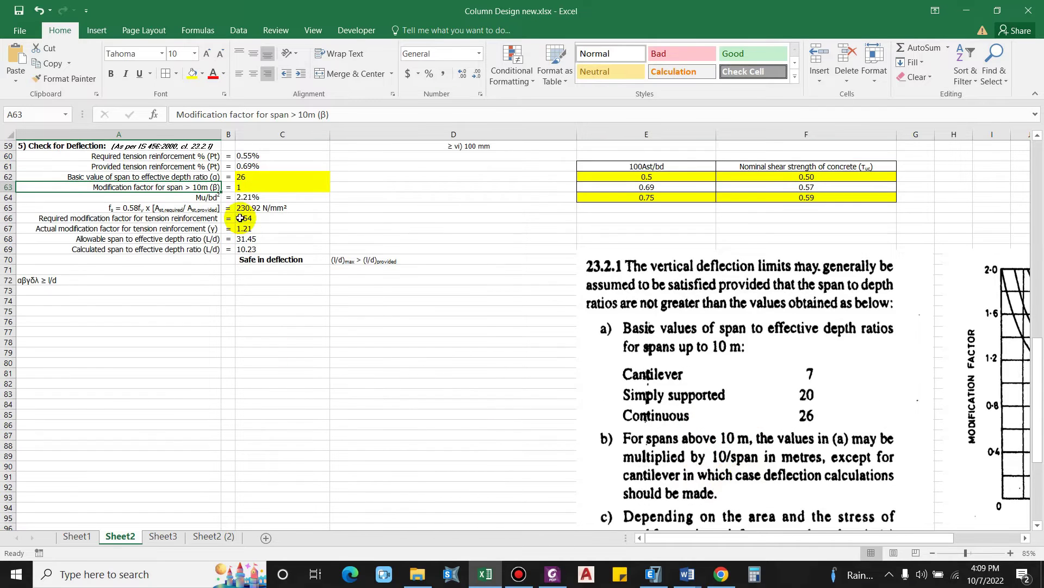
click(242, 188)
scroll(286, 393, up, 13)
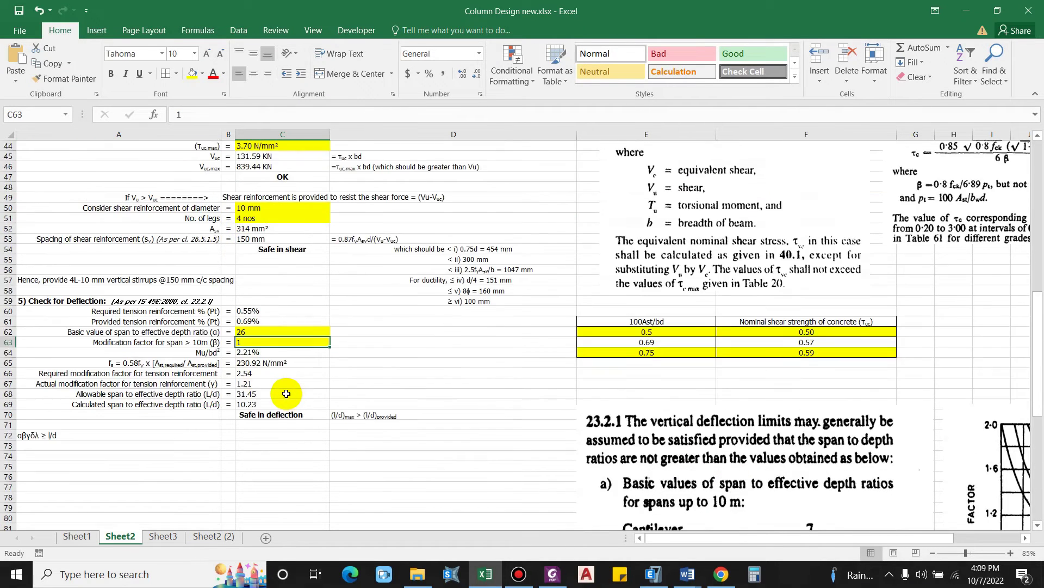
scroll(248, 216, up, 2)
scroll(244, 180, down, 11)
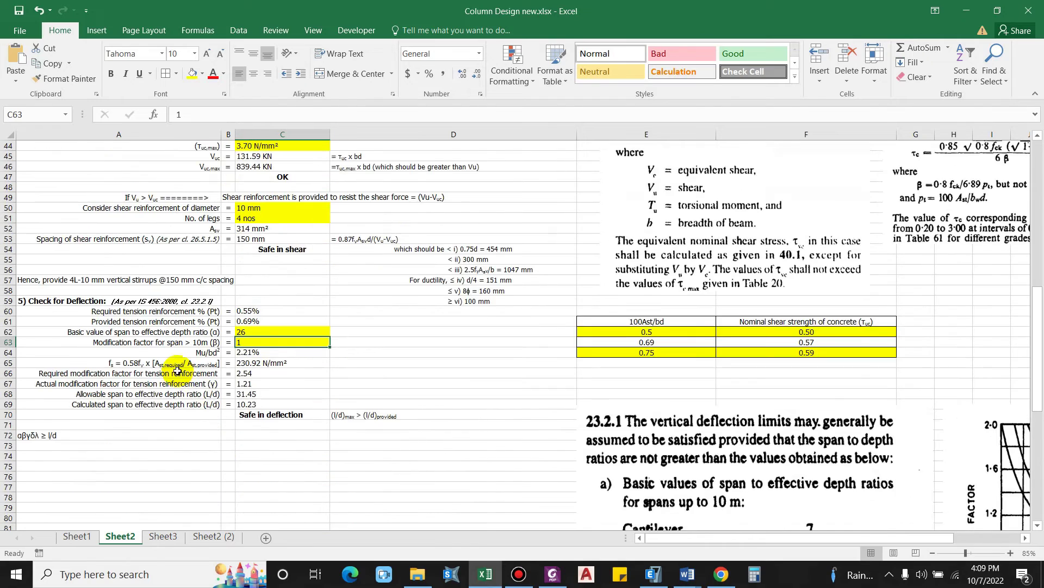
Compare the steel stress expression fs in the deflection check with the formula and curves of Fig. 4
scroll(28, 402, down, 1)
ctrl+scroll(28, 403, down, 1)
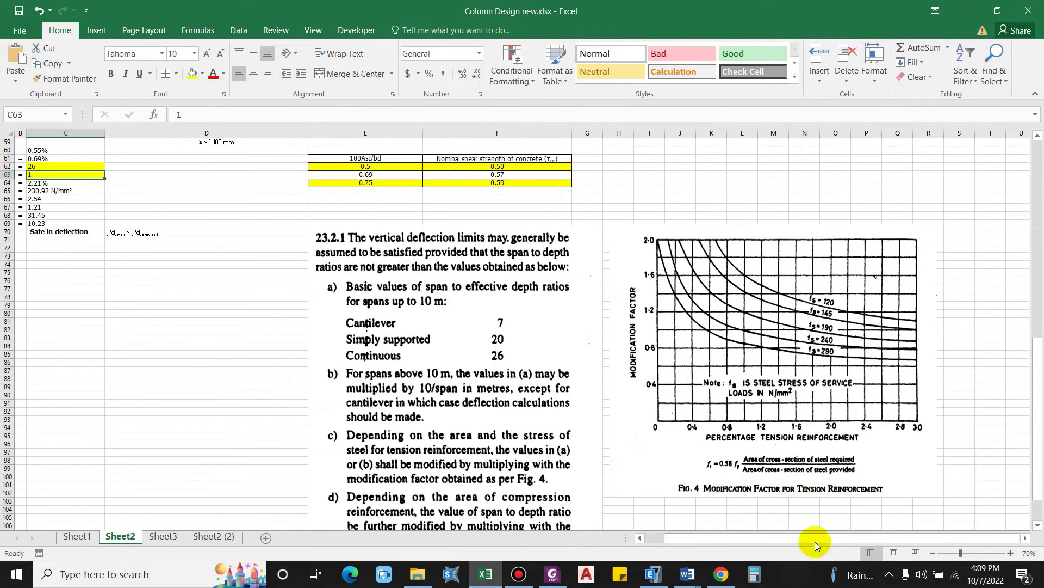
scroll(245, 321, up, 2)
scroll(245, 321, left, 1)
click(140, 240)
scroll(139, 267, down, 4)
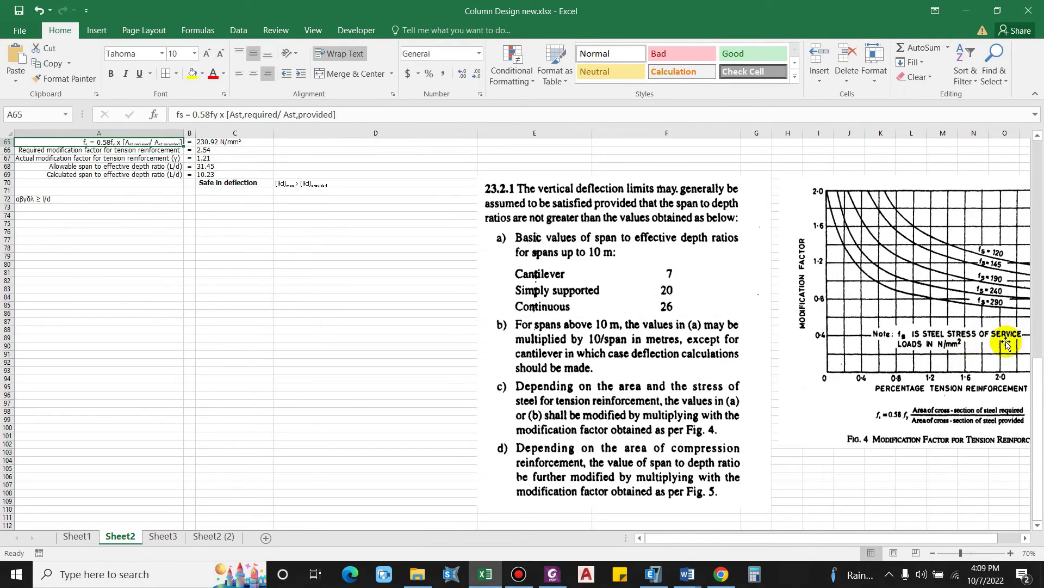
scroll(762, 349, up, 3)
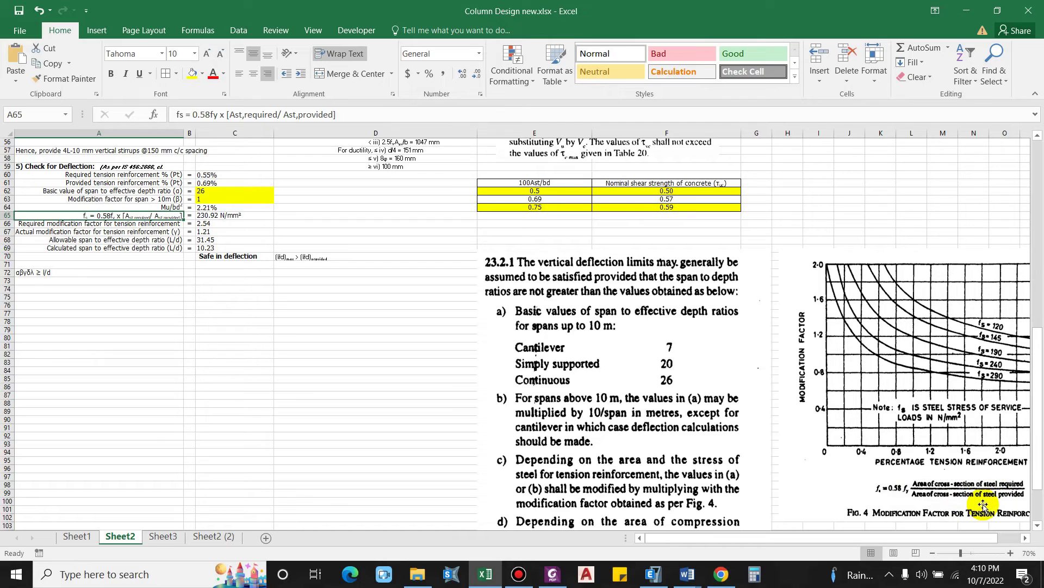
Trace the fs formula in C65 to the required and provided tension steel areas in the flexural design section
click(219, 217)
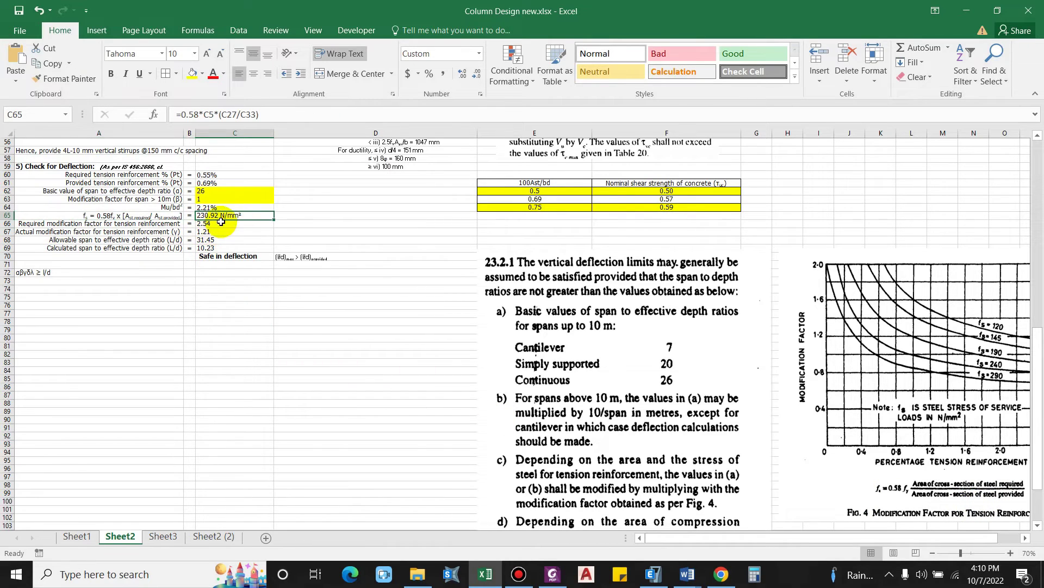
click(252, 114)
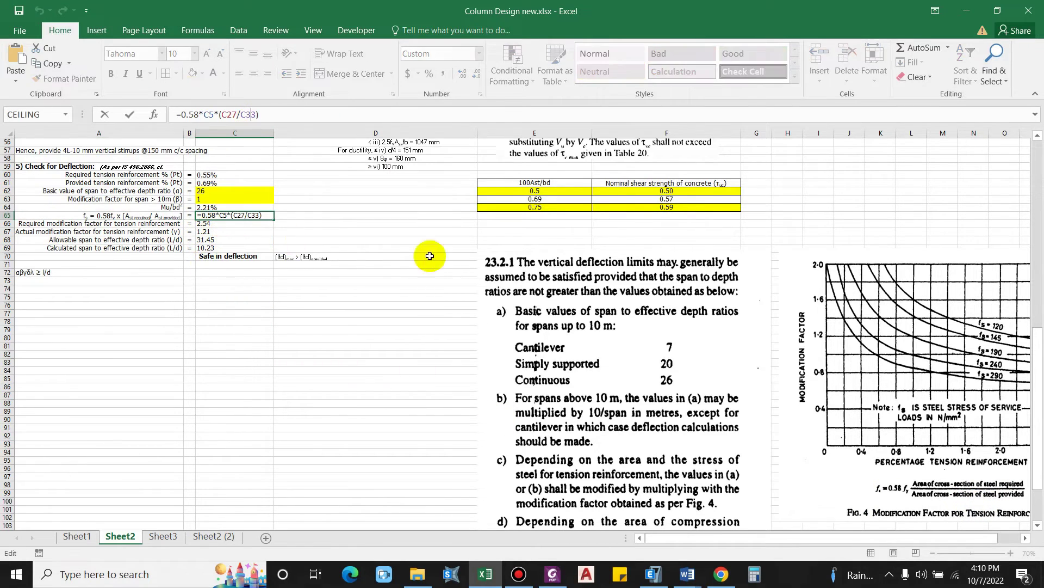
click(1034, 373)
drag(1033, 373, 1034, 230)
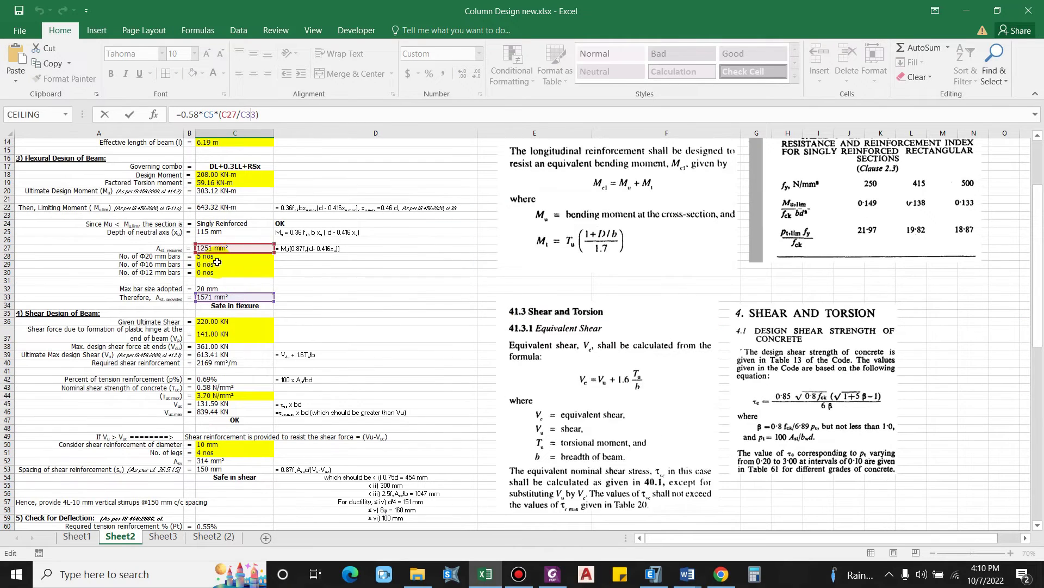
click(217, 299)
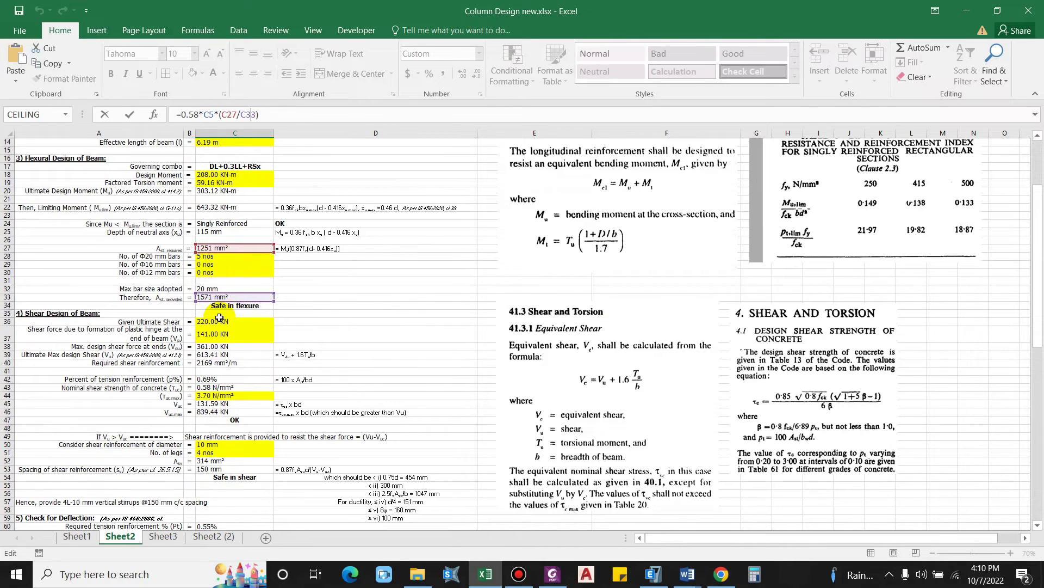
key(Return)
Examine the Mu/bd² row, the fs value against the Fig. 4 curves, and the calculated span to effective depth ratio formula
scroll(408, 438, up, 1)
key(Up)
key(Up)
key(Left)
key(Left)
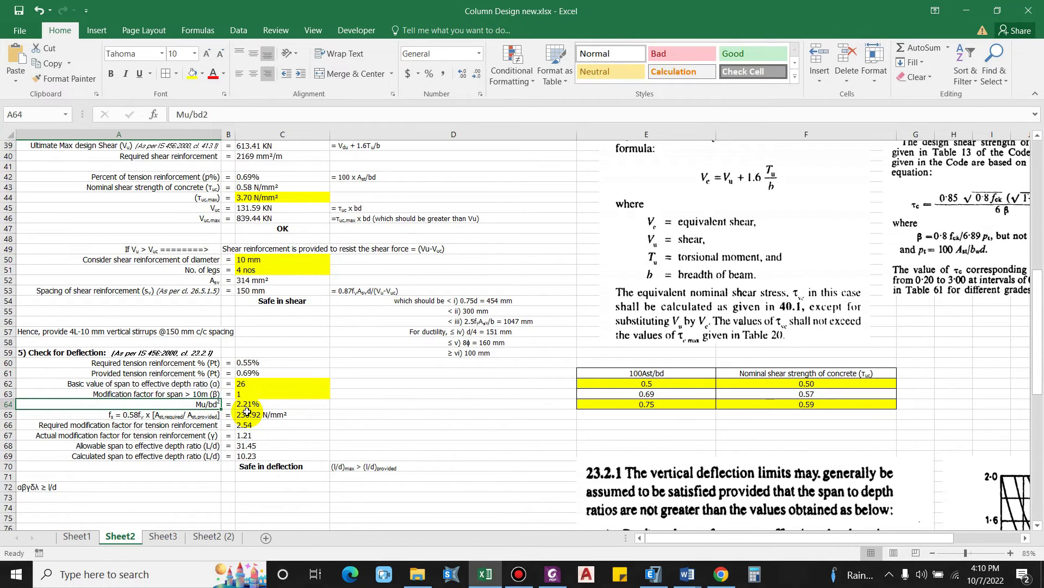
click(248, 413)
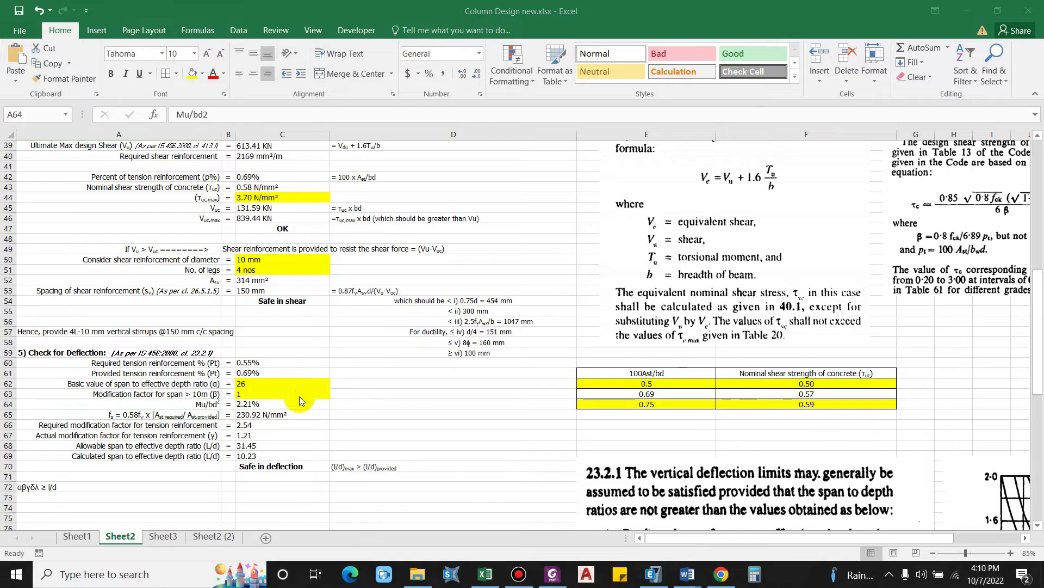
scroll(299, 396, down, 2)
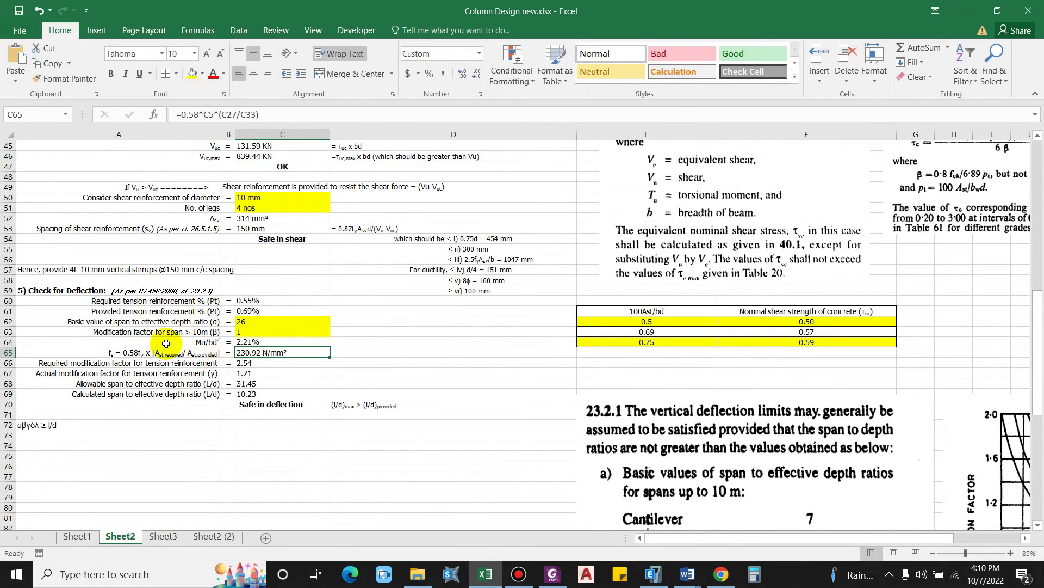
ctrl+scroll(163, 349, down, 1)
scroll(889, 435, down, 3)
scroll(931, 475, down, 1)
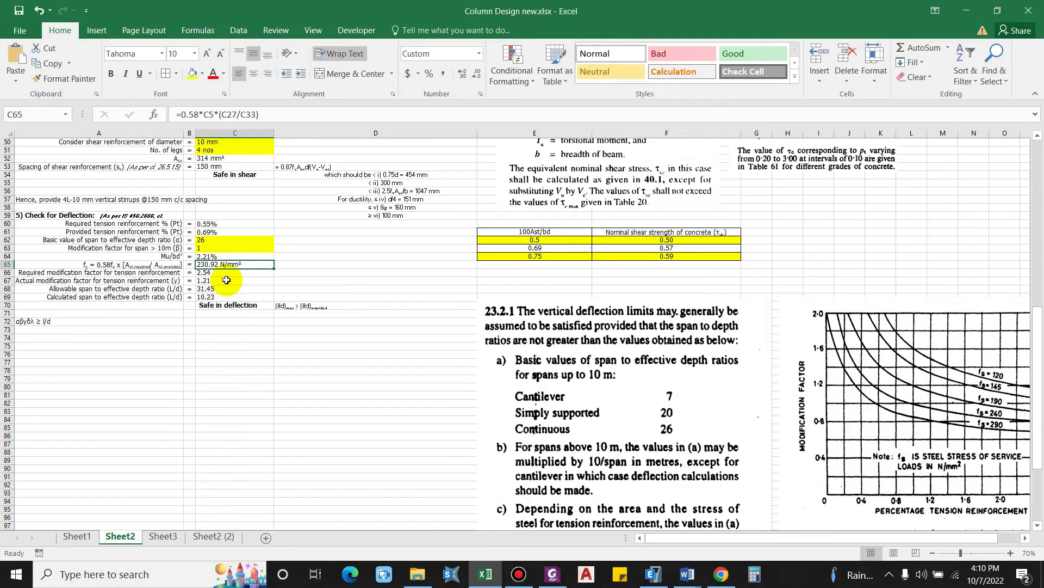
ctrl+scroll(226, 280, up, 1)
click(248, 405)
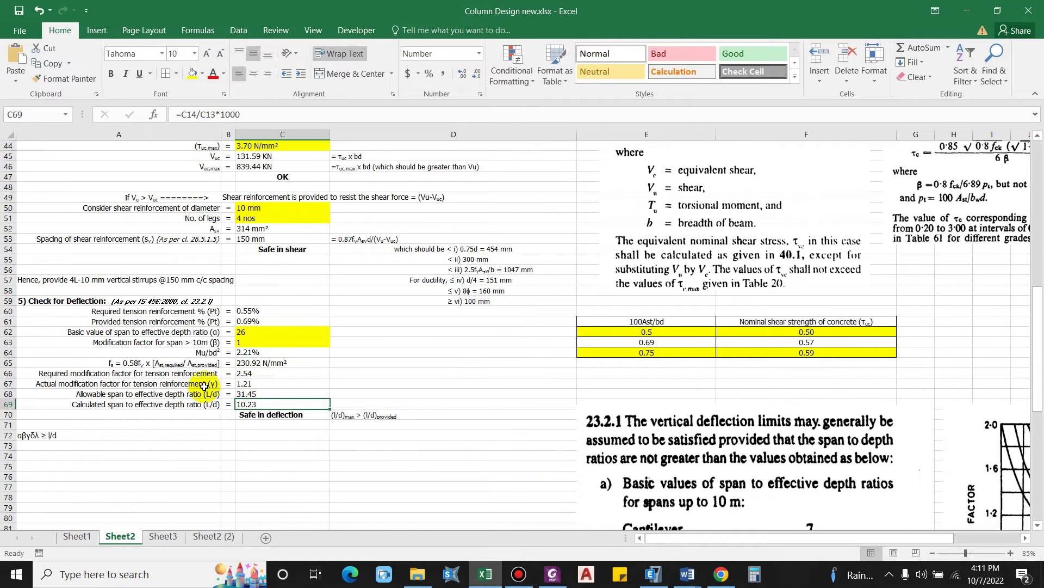
Change the number format of the Mu/bd² value in C64 from percent to a plain number with two decimals
click(204, 353)
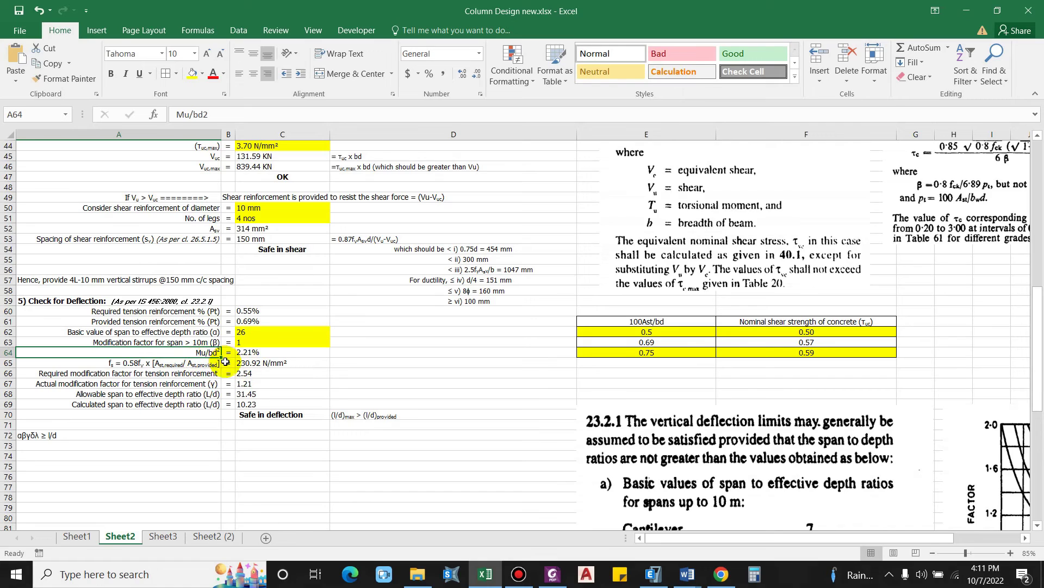
ctrl+scroll(235, 353, down, 2)
ctrl+scroll(261, 435, up, 1)
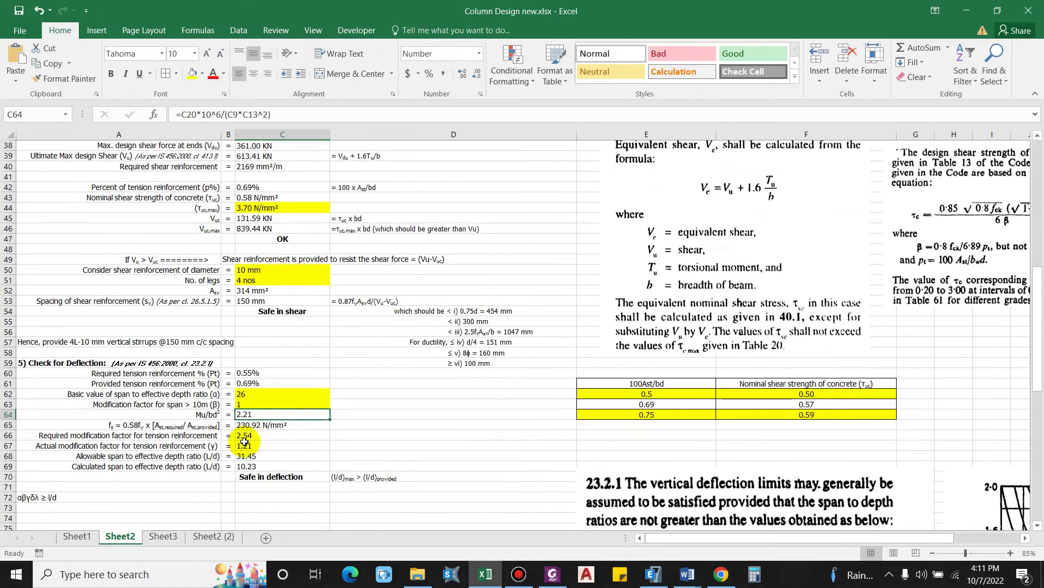
click(263, 443)
ctrl+scroll(263, 443, up, 1)
scroll(180, 416, down, 1)
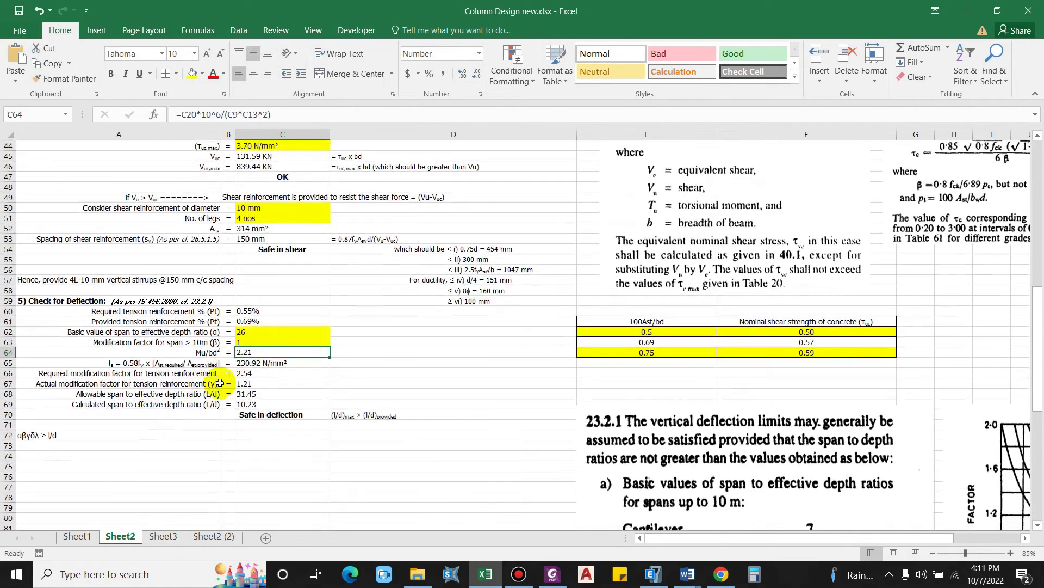
Examine the required modification factor formula in C66 and trace it to the basic and calculated span to effective depth ratios
click(54, 374)
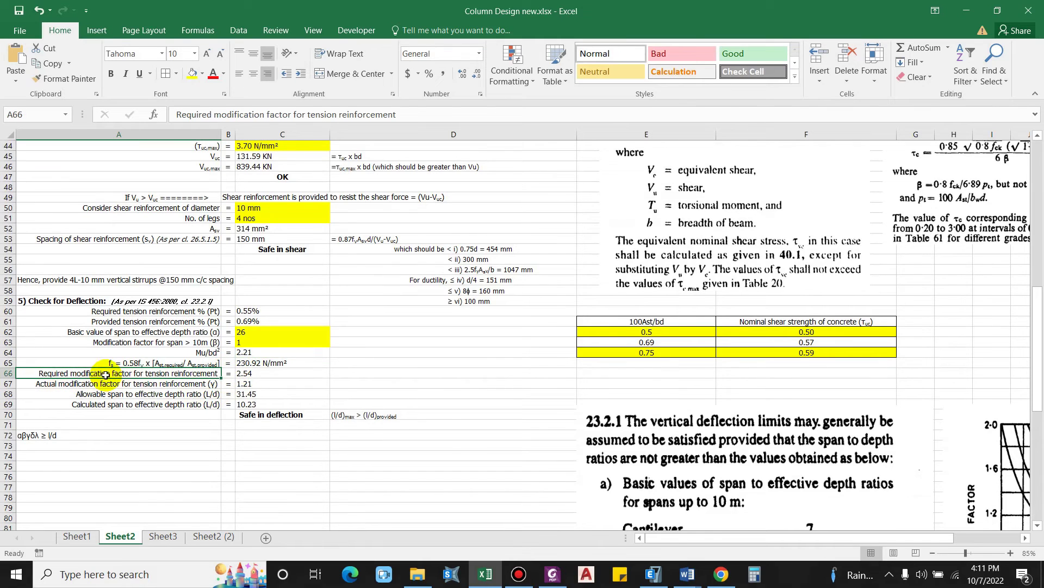
click(52, 384)
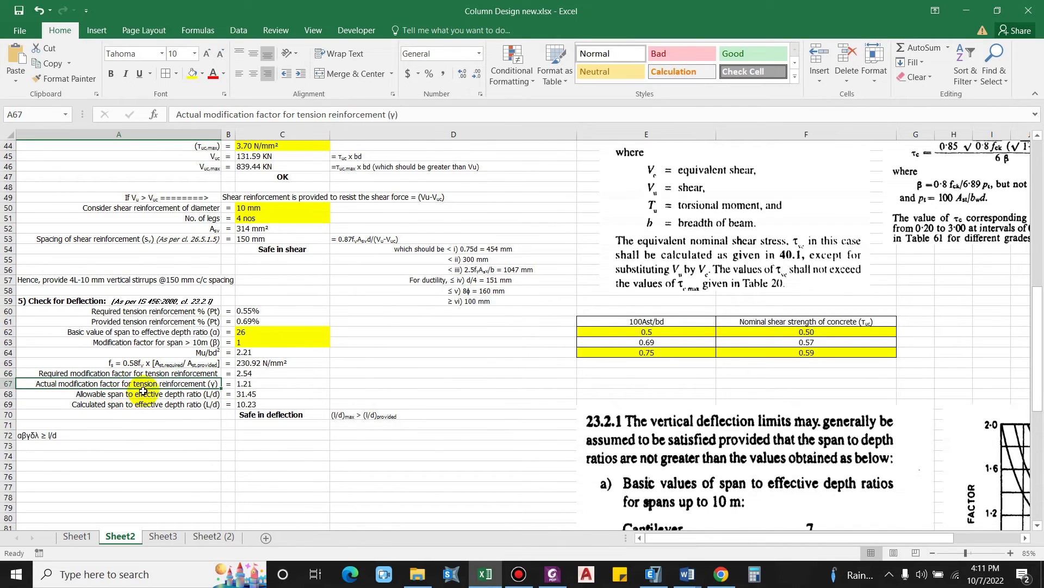
scroll(142, 390, up, 1)
key(Up)
key(Right)
key(Right)
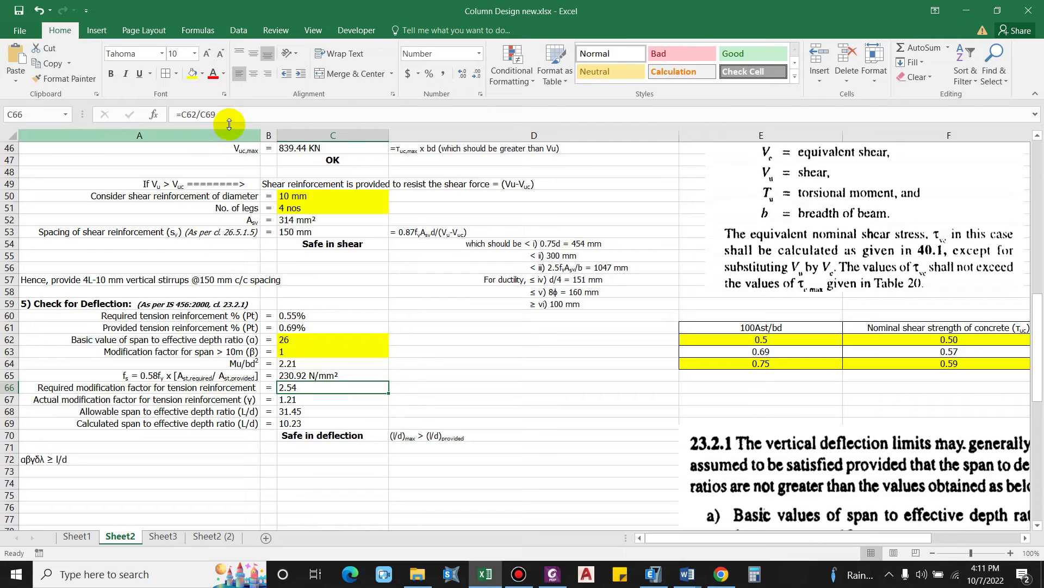
click(229, 124)
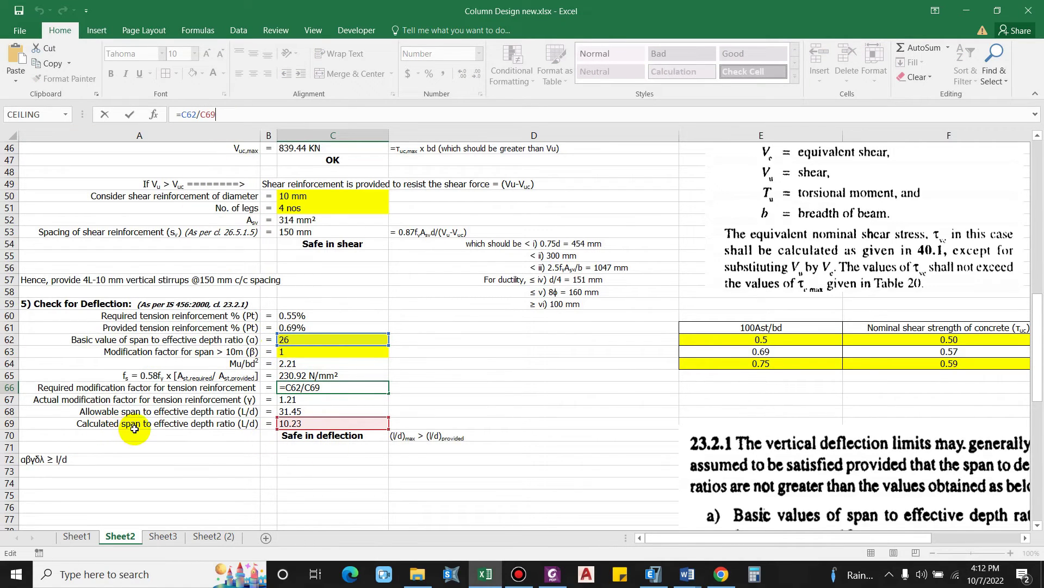
key(Escape)
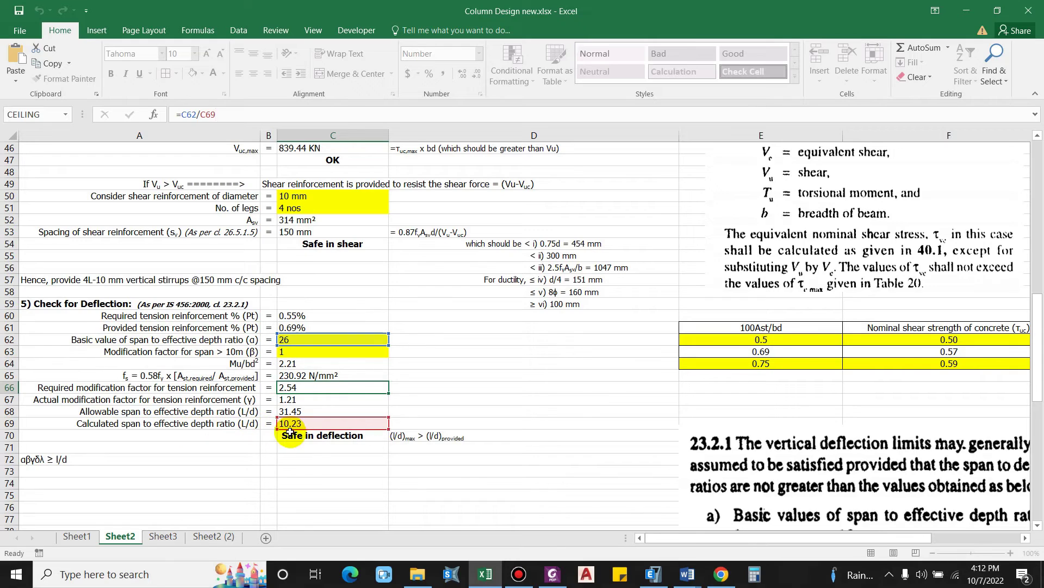
Trace the calculated span to effective depth ratio formula in C69 to the beam's effective length and effective depth
click(286, 425)
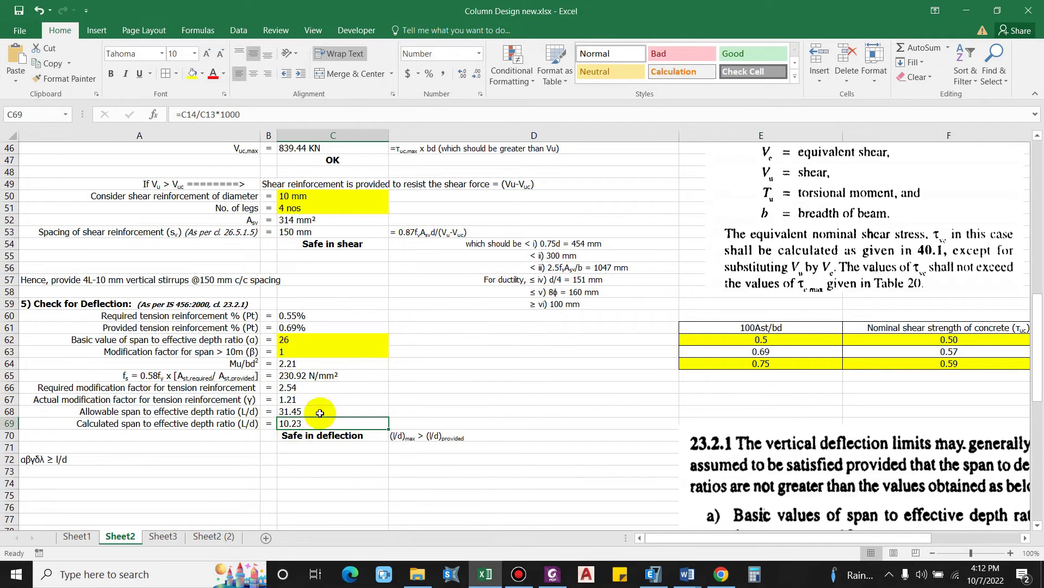
click(264, 114)
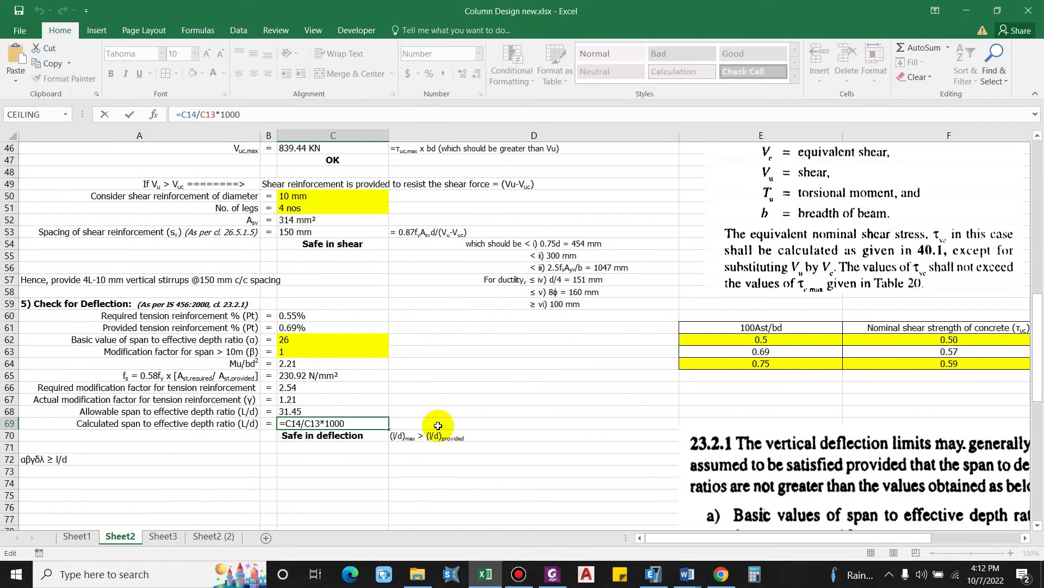
scroll(303, 312, up, 15)
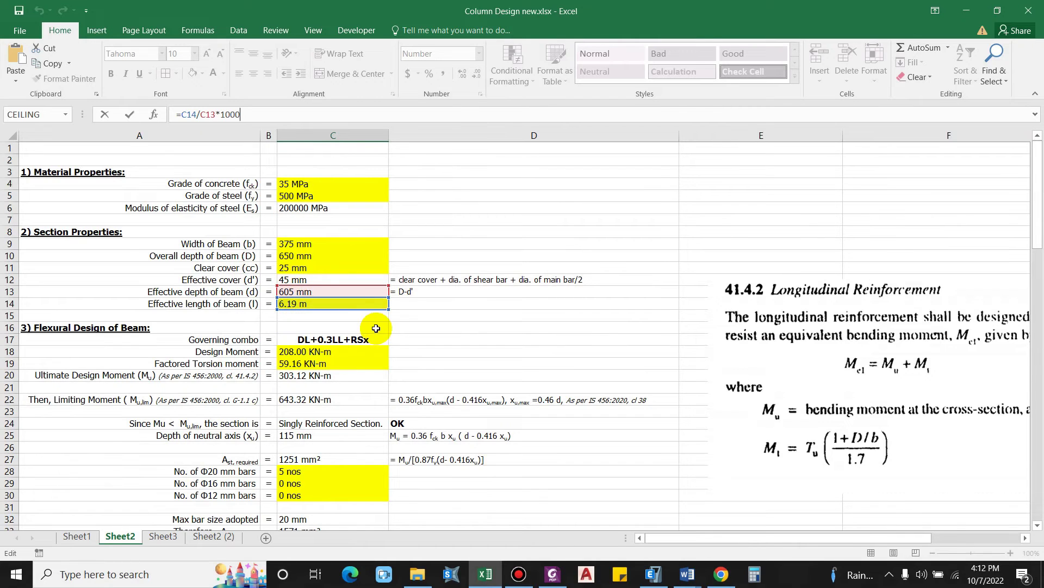
key(Escape)
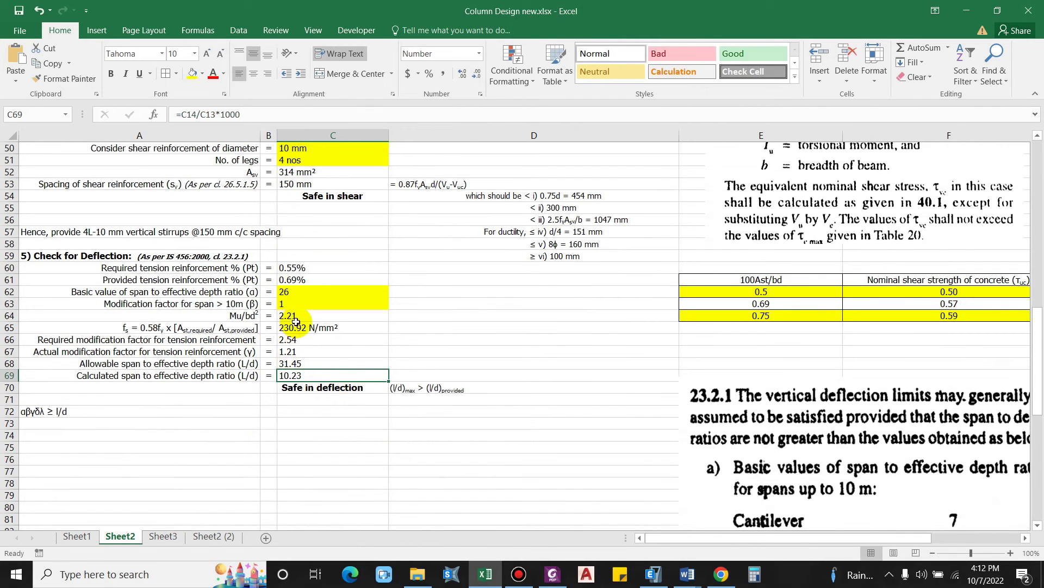
Inspect the Mu/bd², fs and required factor cells and the actual modification factor formula in C67
click(295, 317)
click(297, 328)
click(293, 340)
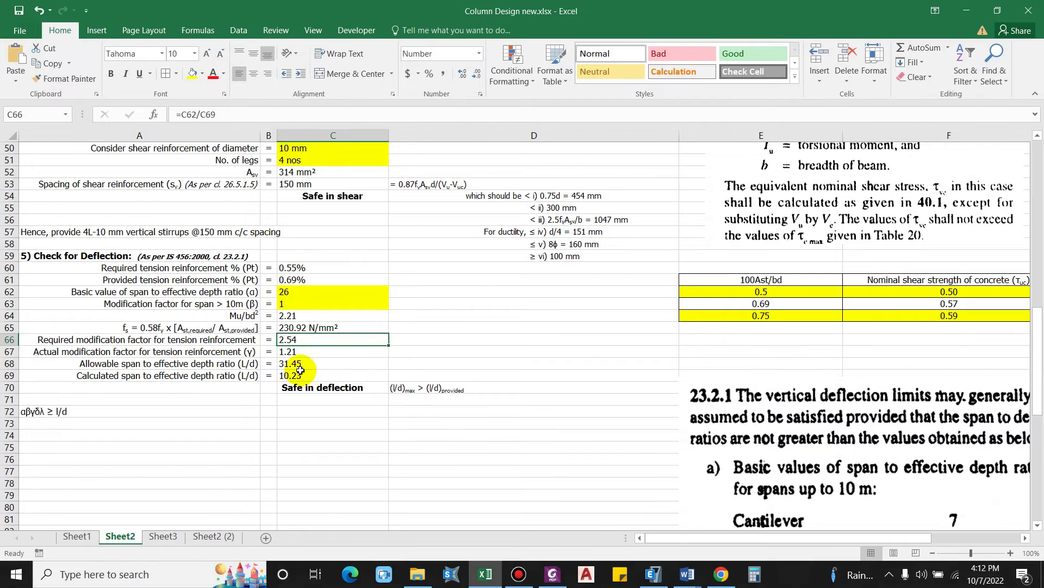
scroll(299, 370, down, 1)
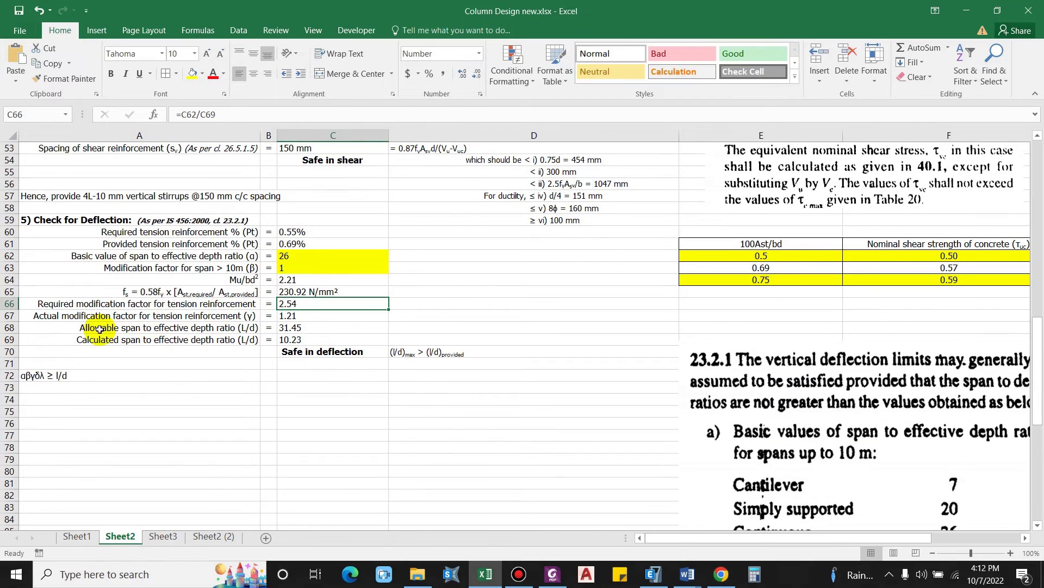
click(313, 314)
click(270, 114)
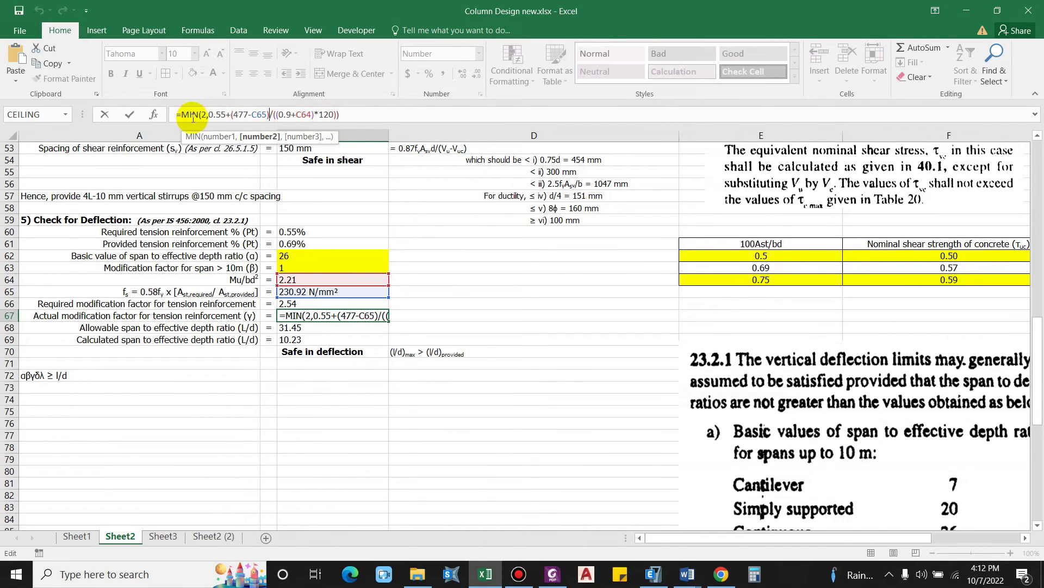
key(ctrl+Return)
Compare the actual modification factor for tension reinforcement with the steel stress curves of the modification factor chart
ctrl+scroll(120, 292, down, 2)
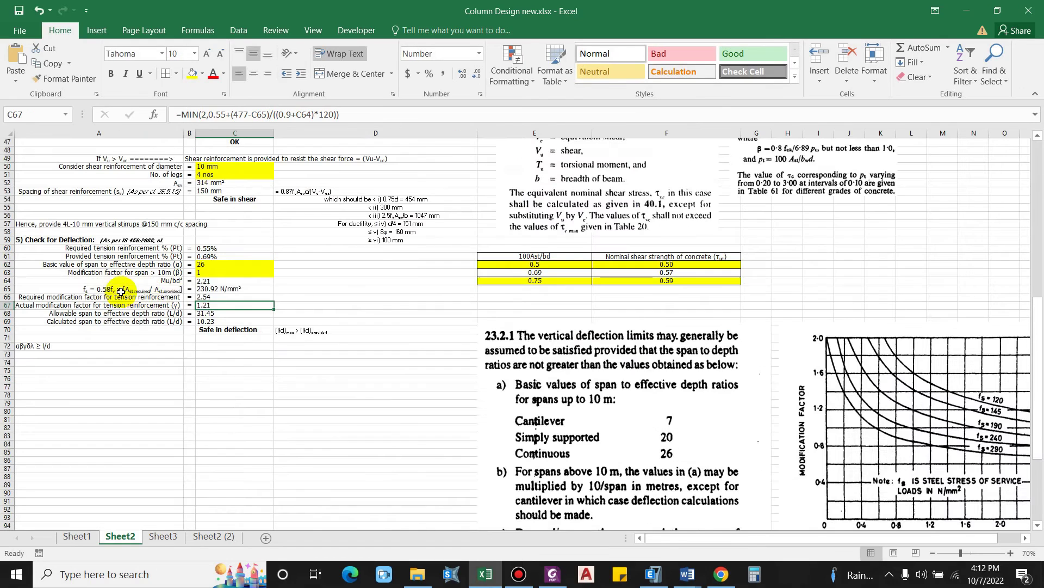
scroll(1001, 446, right, 2)
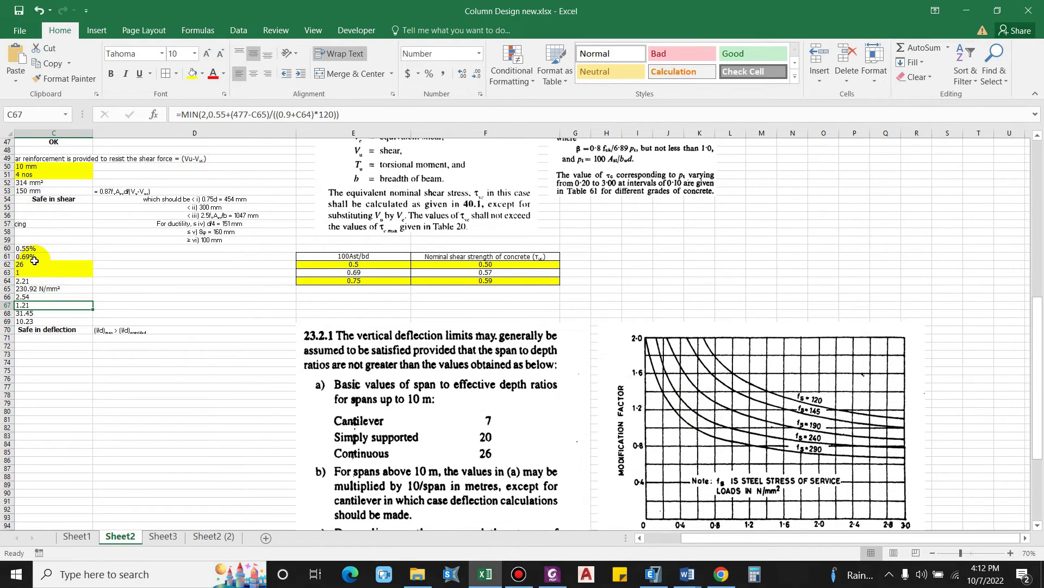
scroll(625, 370, down, 2)
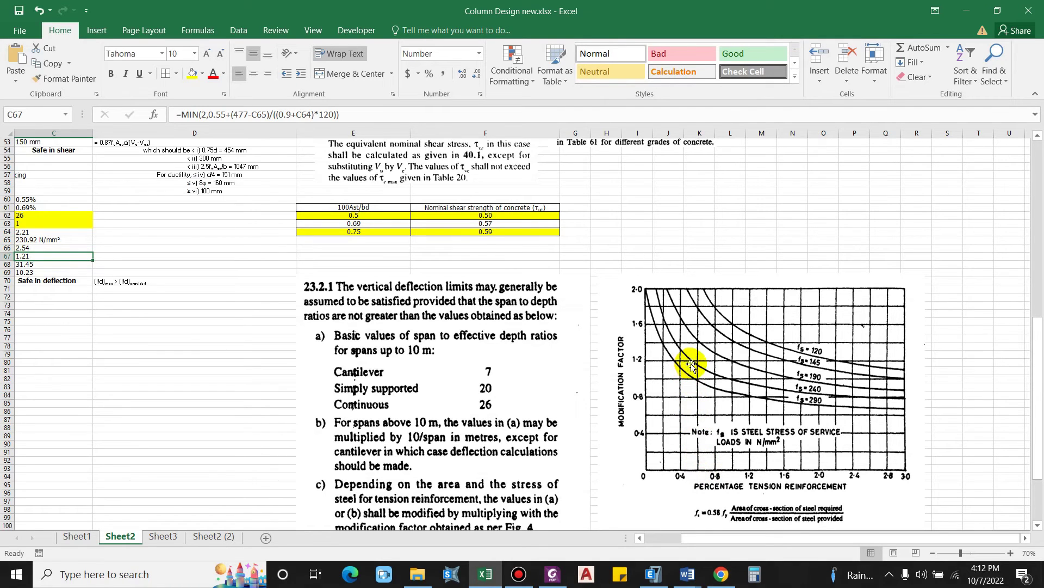
scroll(825, 535, left, 2)
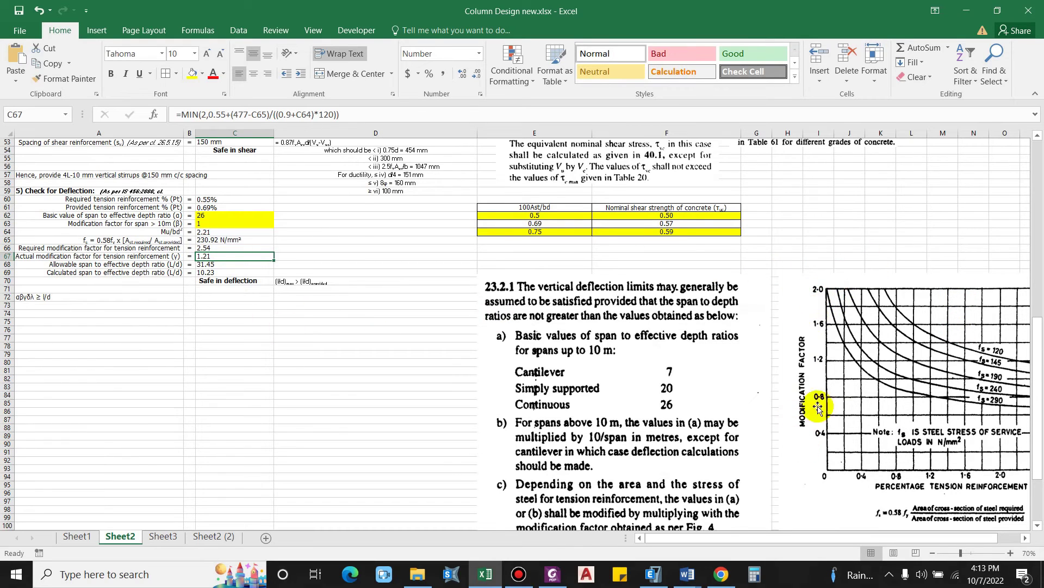
Check the upper limit of 2 and the remaining terms in the MIN formula for the actual tension modification factor
click(46, 255)
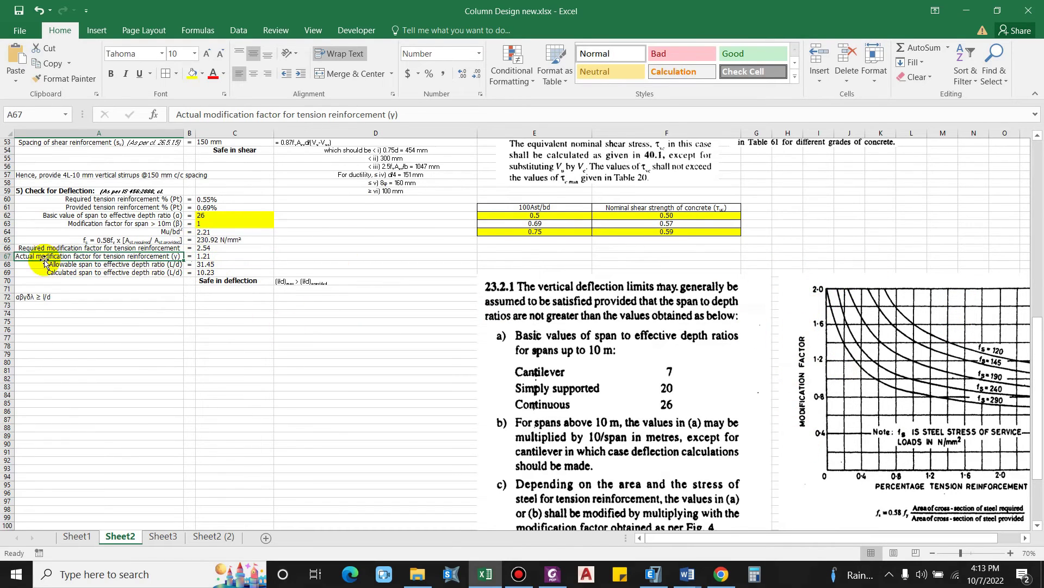
click(203, 257)
click(205, 117)
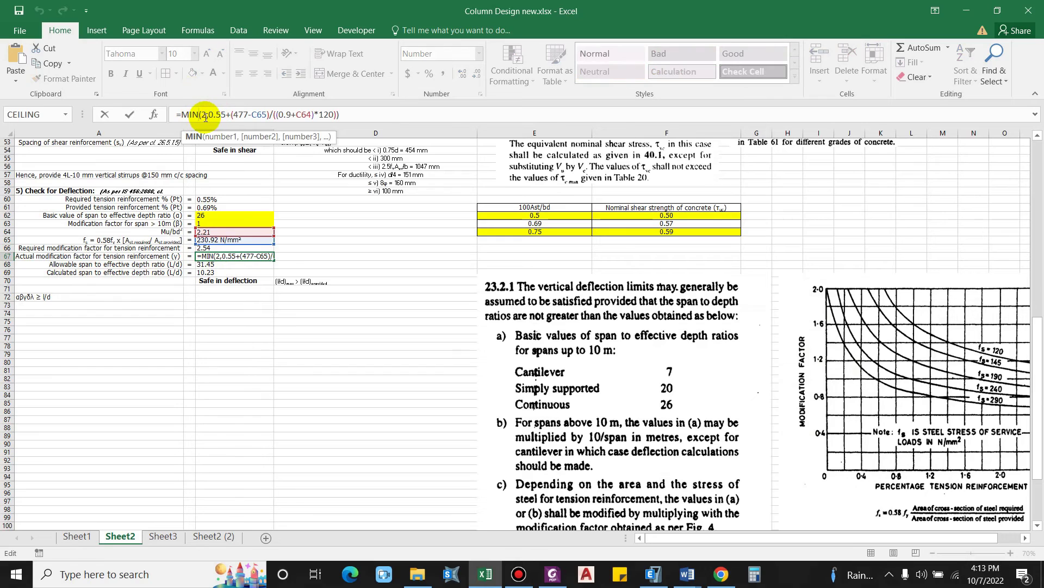
click(293, 114)
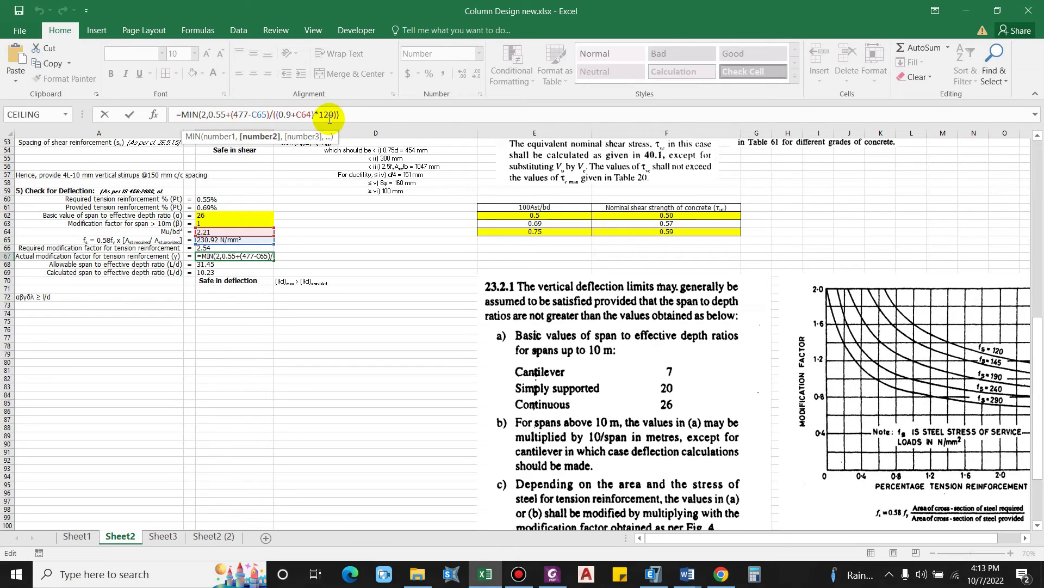
click(218, 256)
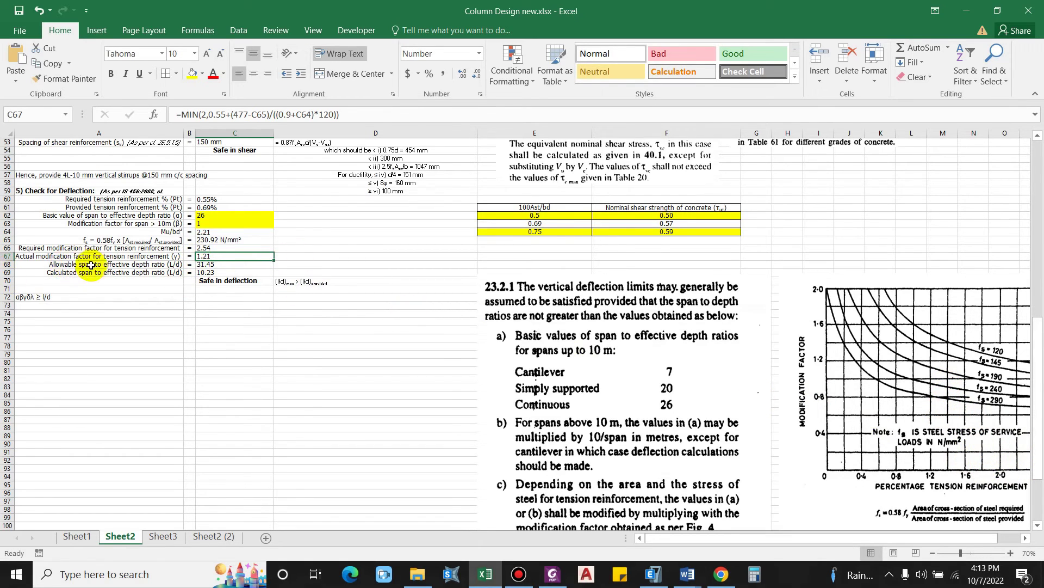
Switch to the IS 456 PDF in Foxit PhantomPDF and examine the Fig. 5 compression modification and Fig. 6 flanged beam reduction charts
click(234, 346)
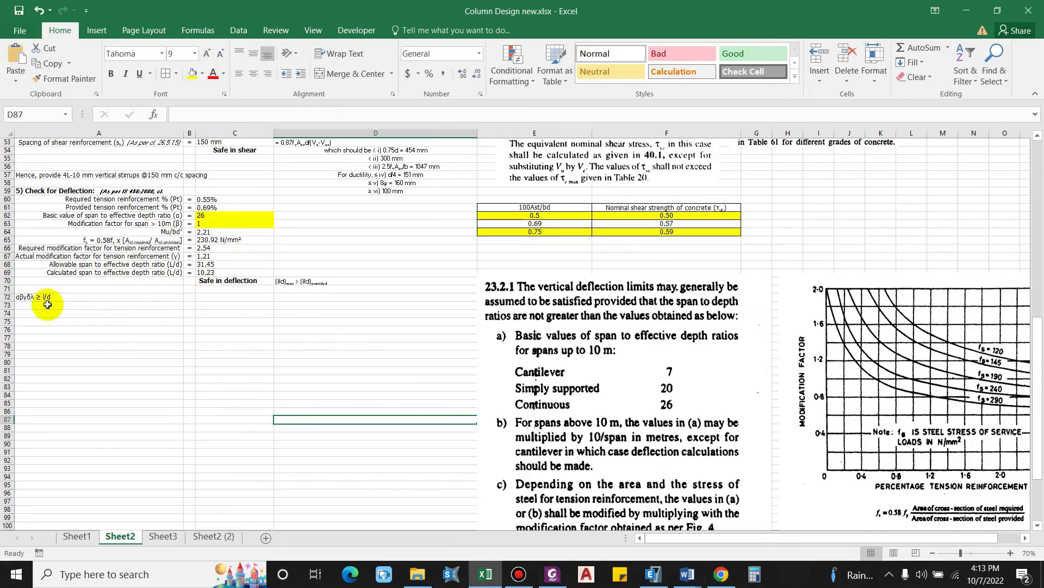
scroll(34, 303, up, 4)
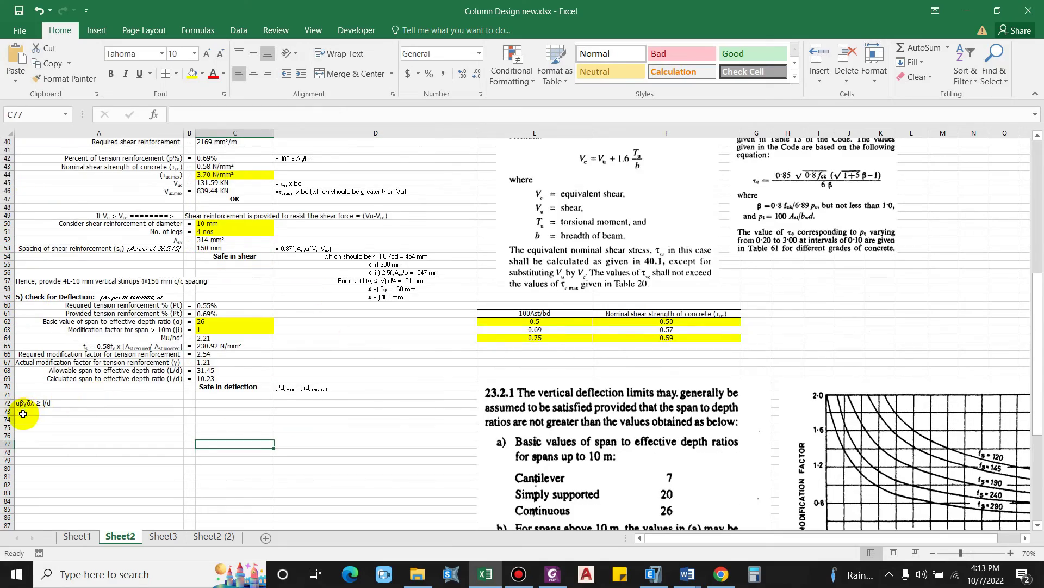
scroll(23, 414, up, 1)
click(552, 575)
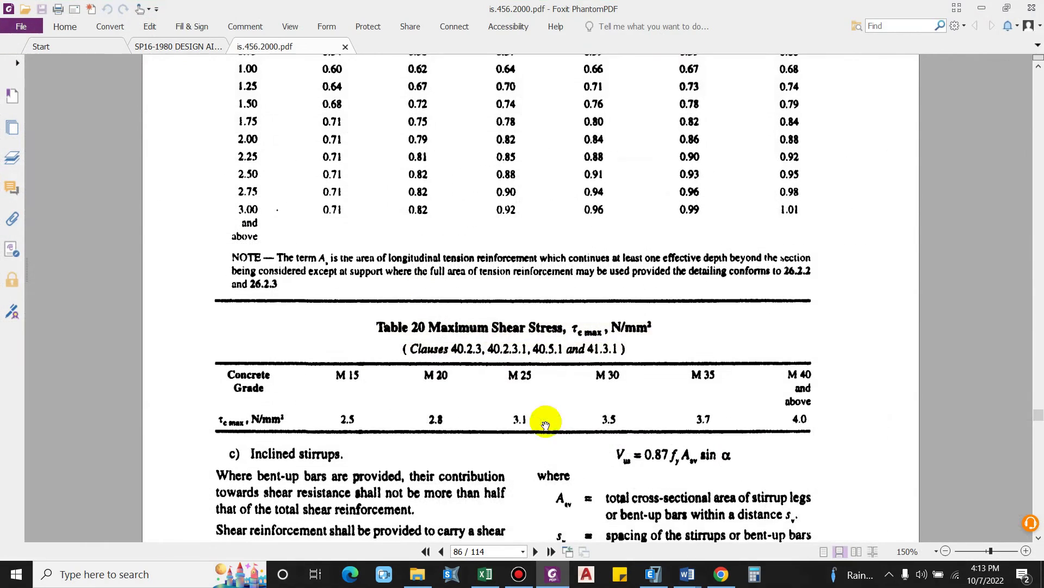
scroll(504, 466, down, 3)
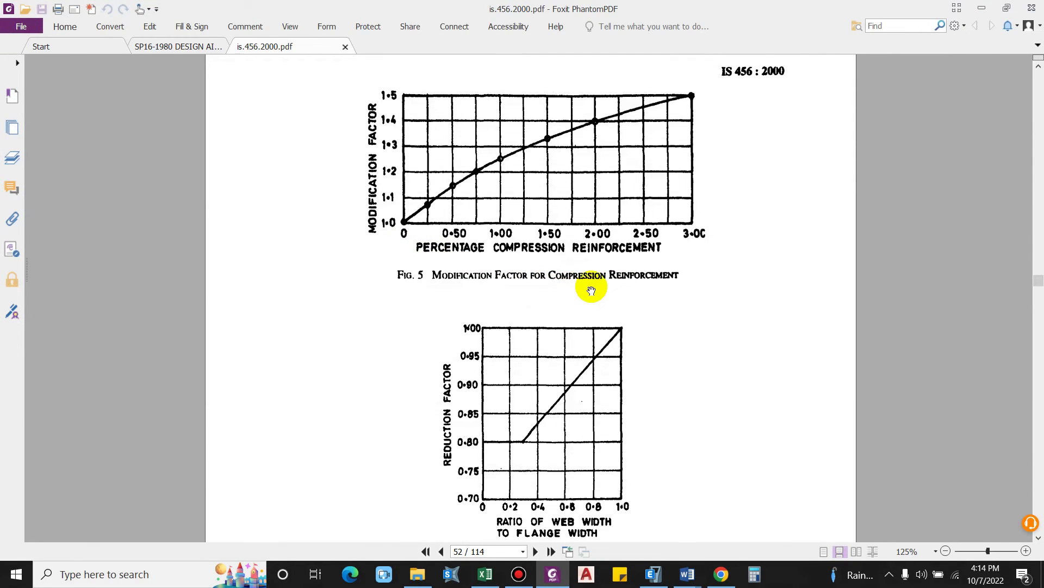
scroll(592, 289, down, 3)
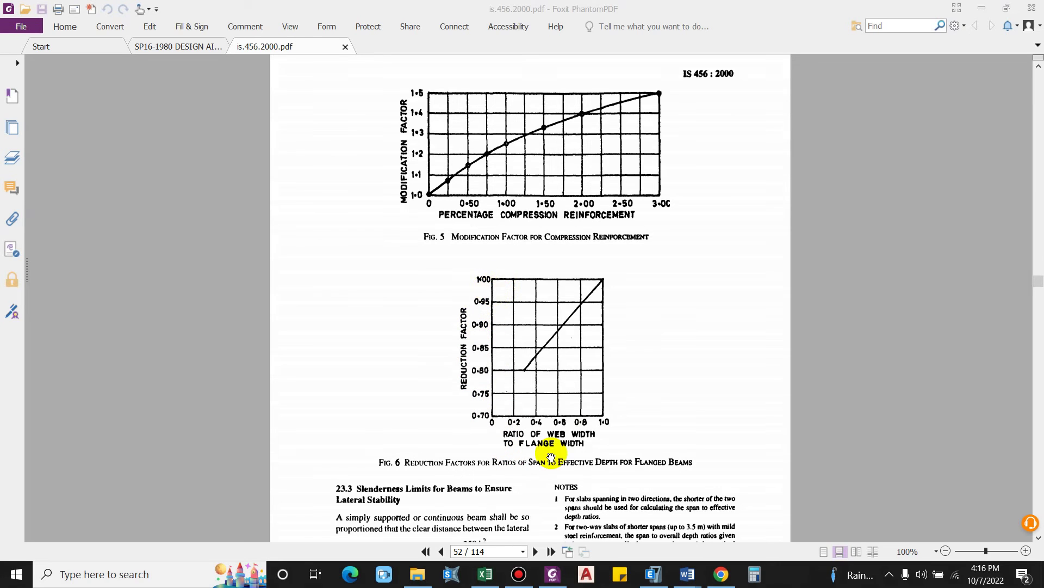
scroll(549, 452, up, 3)
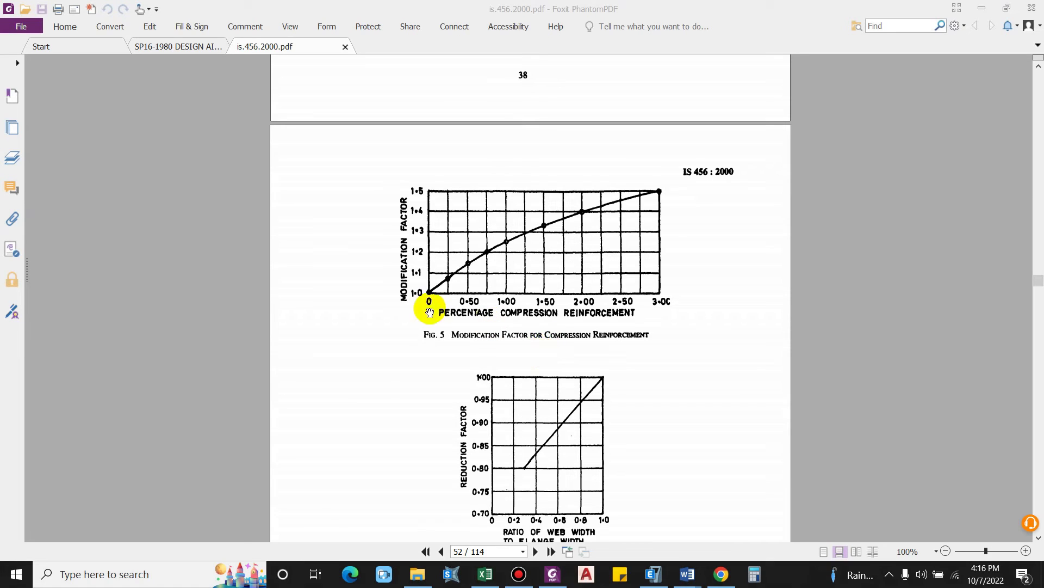
scroll(447, 312, up, 2)
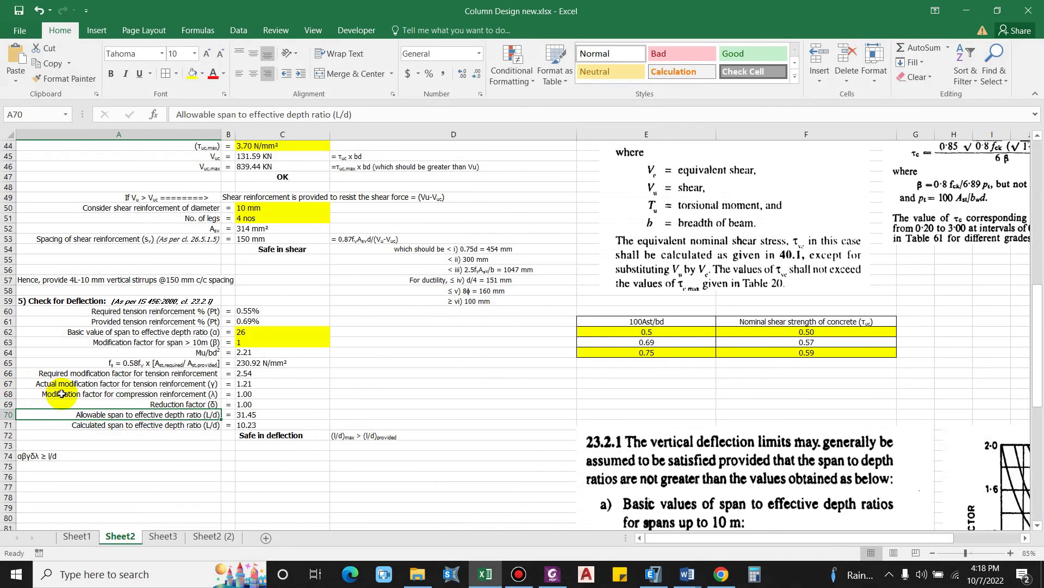
Set the modification factor for compression reinforcement (λ) in C68 to 1.15
click(124, 397)
scroll(136, 400, up, 1)
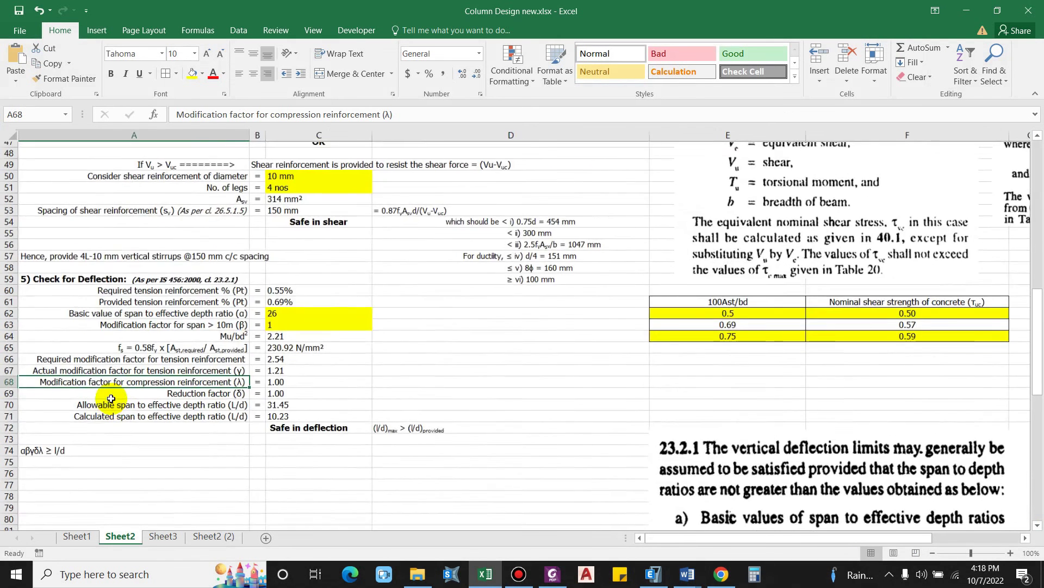
key(Right)
key(Right)
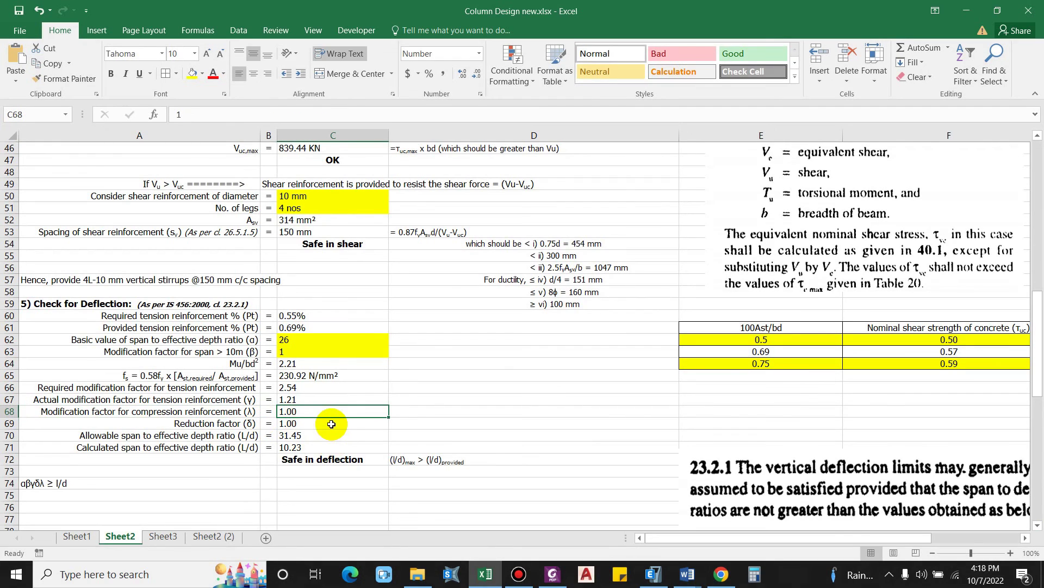
text(1.15)
key(Return)
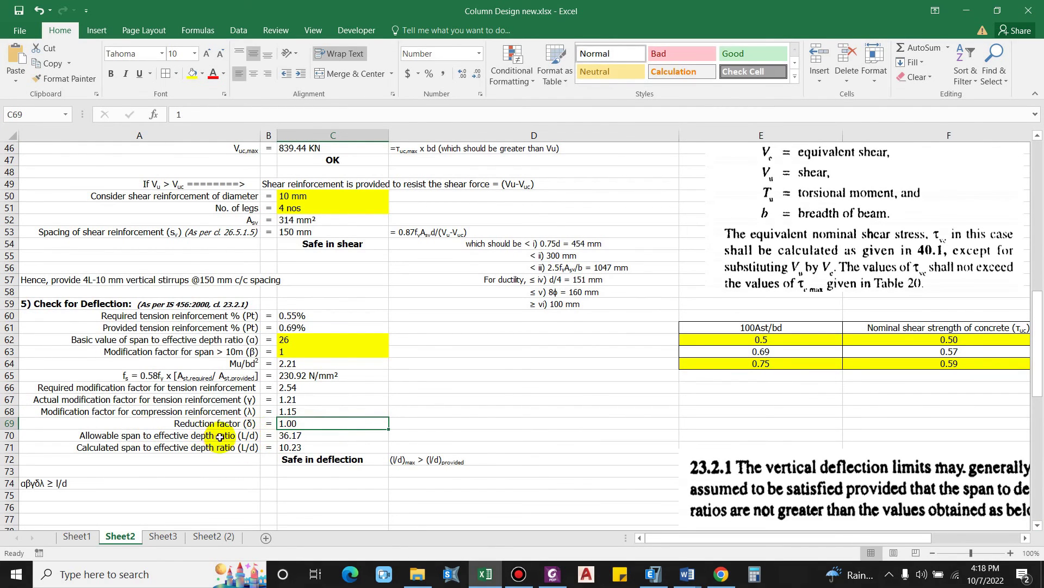
Check the allowable L/d formula in C70 against αβγδλ ≥ l/d and the calculated L/d formula in C71
click(294, 434)
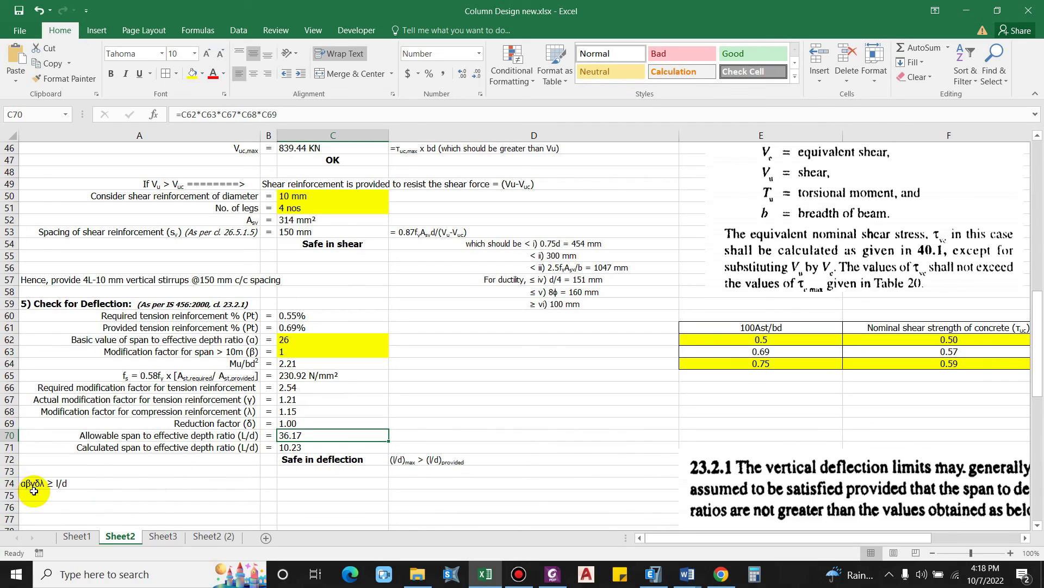
click(300, 115)
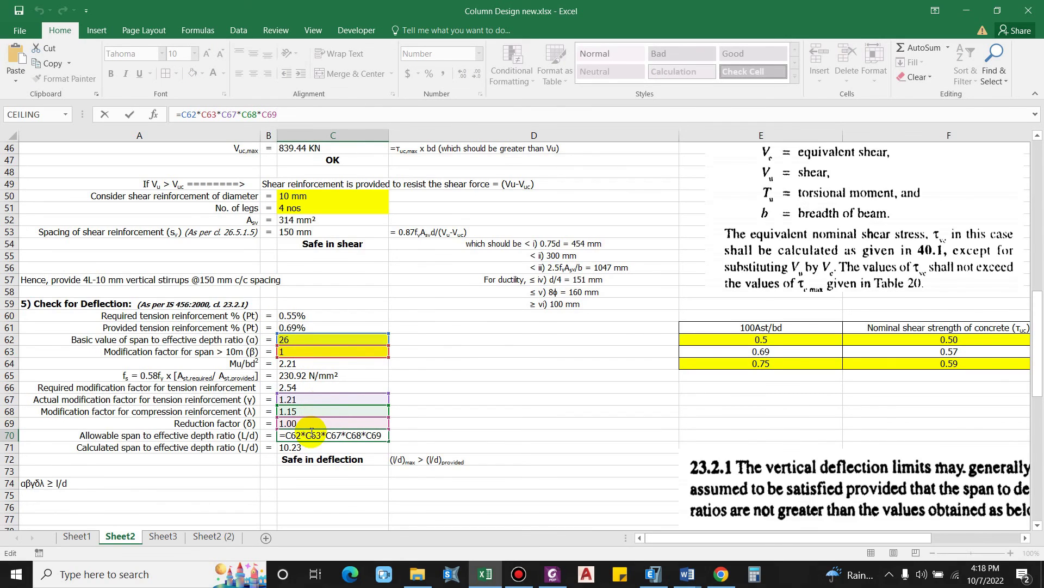
key(Return)
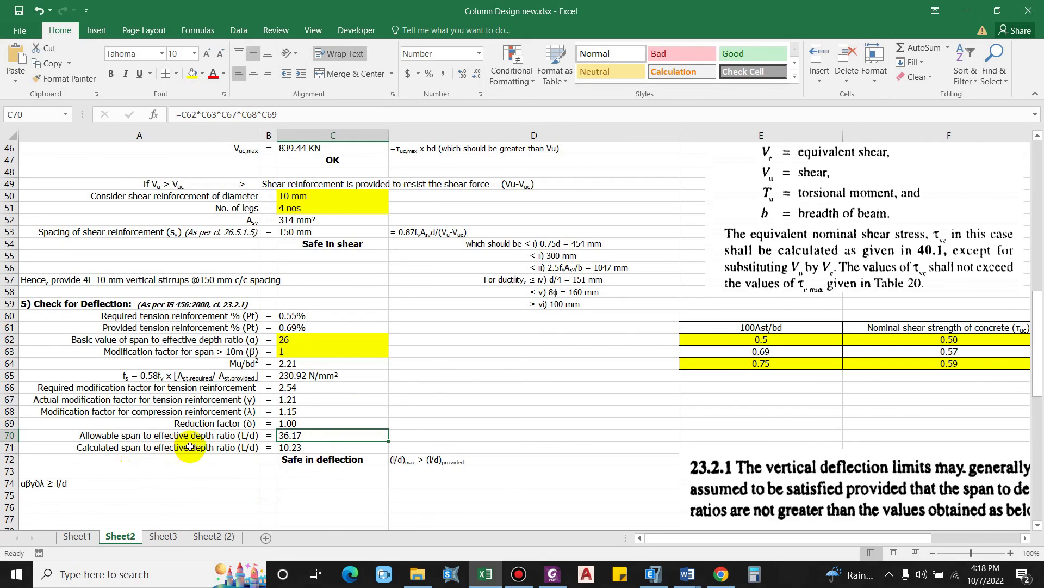
click(289, 448)
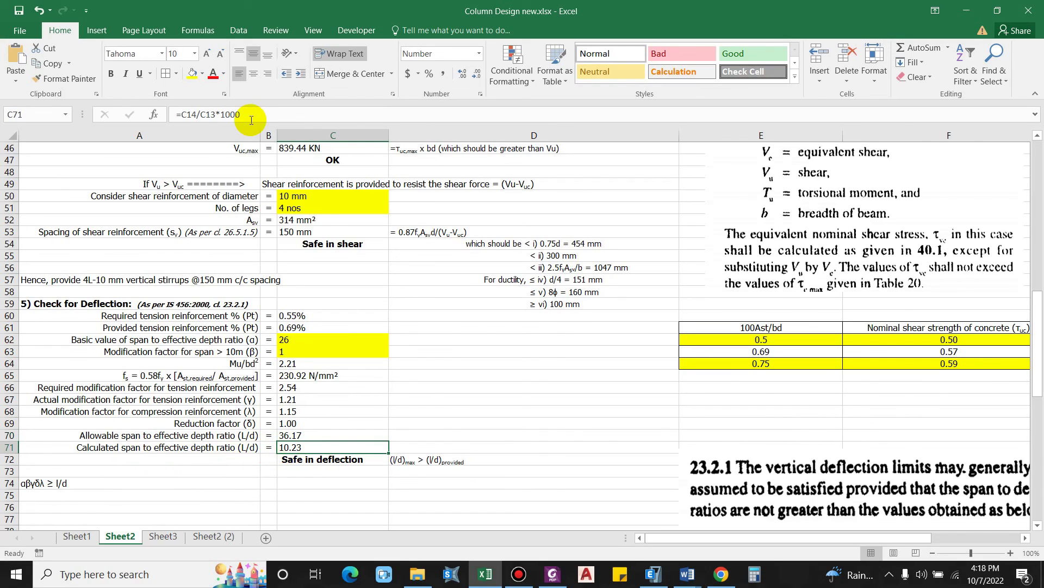
click(317, 482)
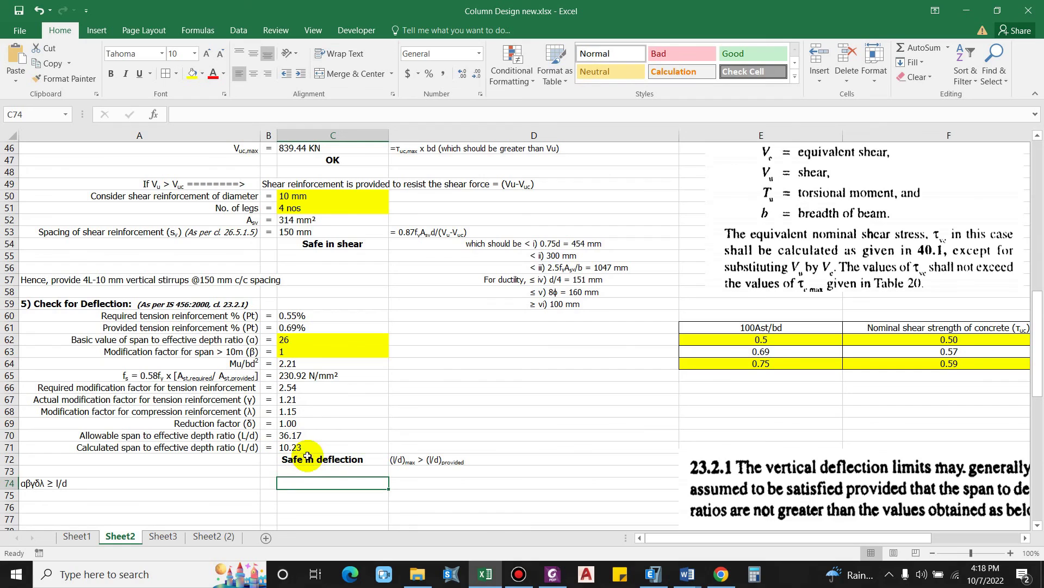
click(404, 388)
ctrl+scroll(407, 401, down, 3)
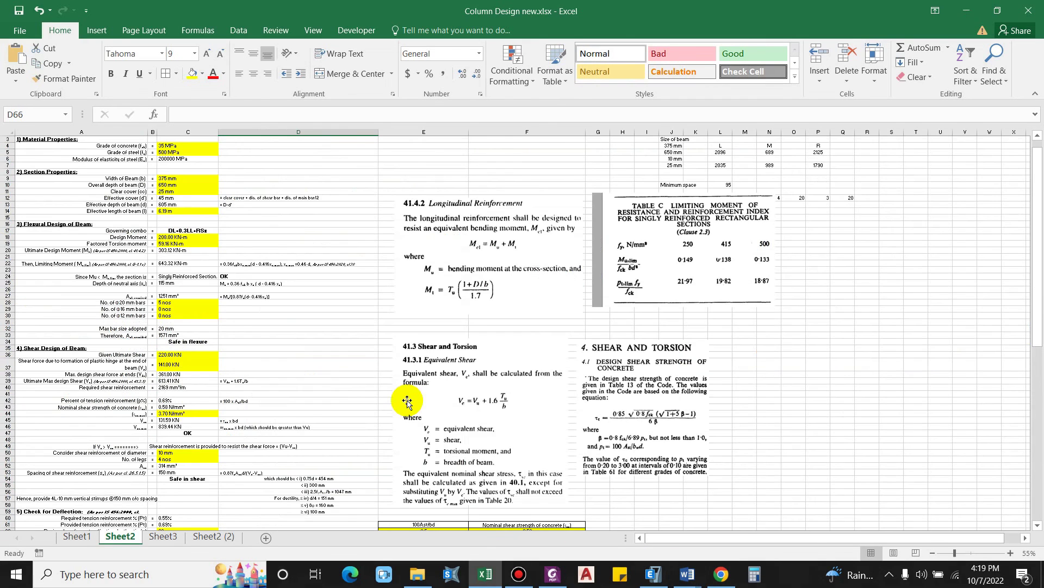